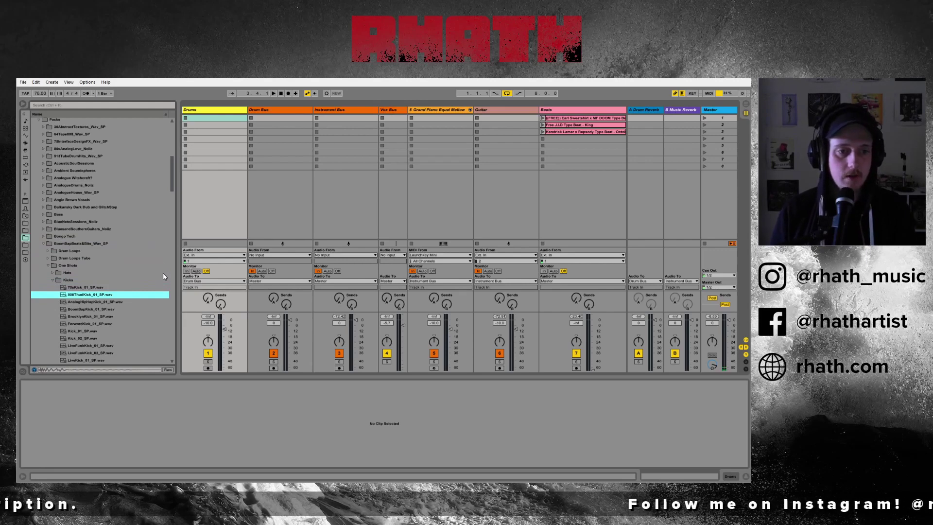
- Audition the kick one-shot samples in the BoomBapBeats&Bits_Wav_SP pack
{"action": "key", "text": "Down"}
{"action": "key", "text": "Down"}
{"action": "key", "text": "Up"}
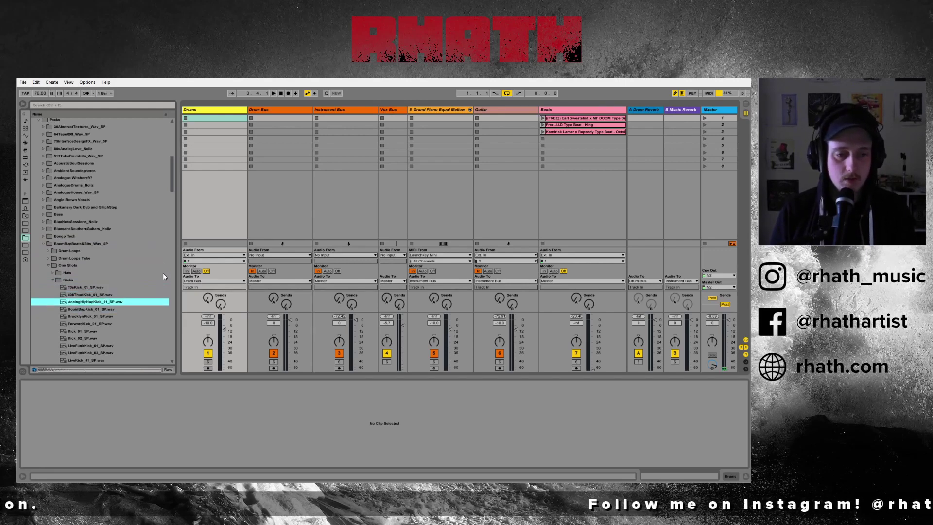
{"action": "key", "text": "Down"}
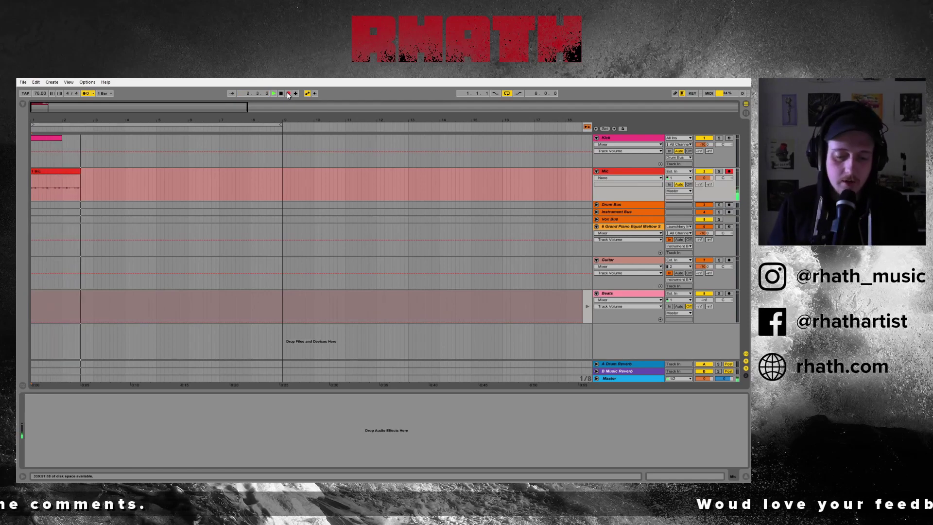
- Record rhythm takes on the Mic track, and duplicate the newest recorded clip twice
{"action": "left_click", "coordinate": [288, 94]}
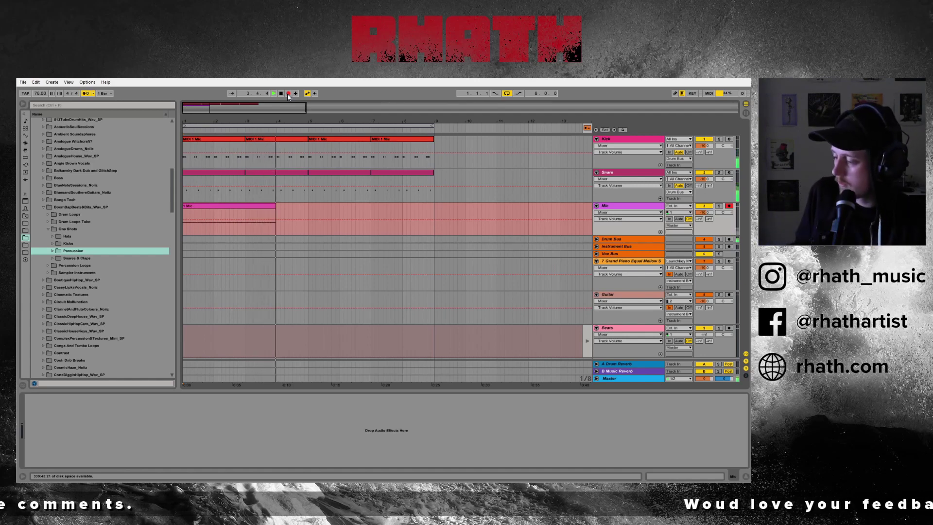
{"action": "left_click", "coordinate": [288, 94]}
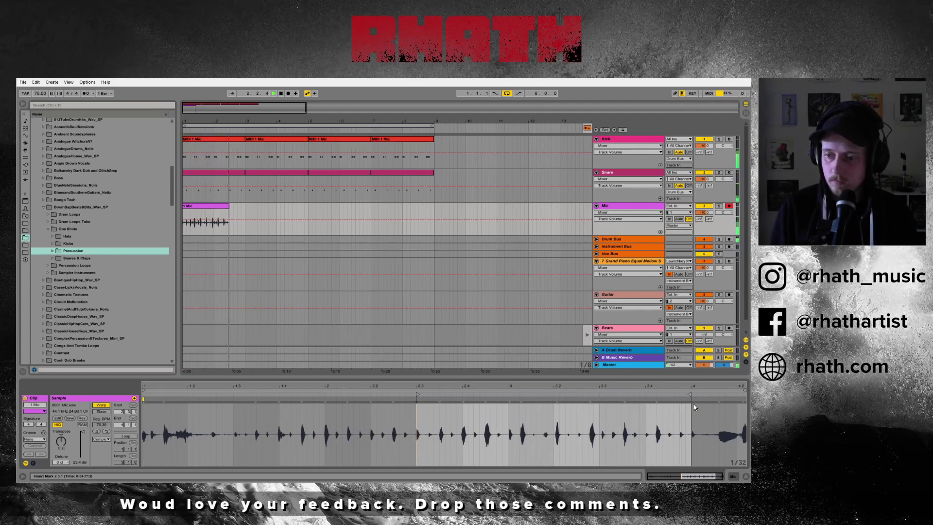
{"action": "key", "text": "space"}
{"action": "left_click", "coordinate": [206, 206]}
{"action": "key", "text": "ctrl+d"}
{"action": "key", "text": "ctrl+d"}
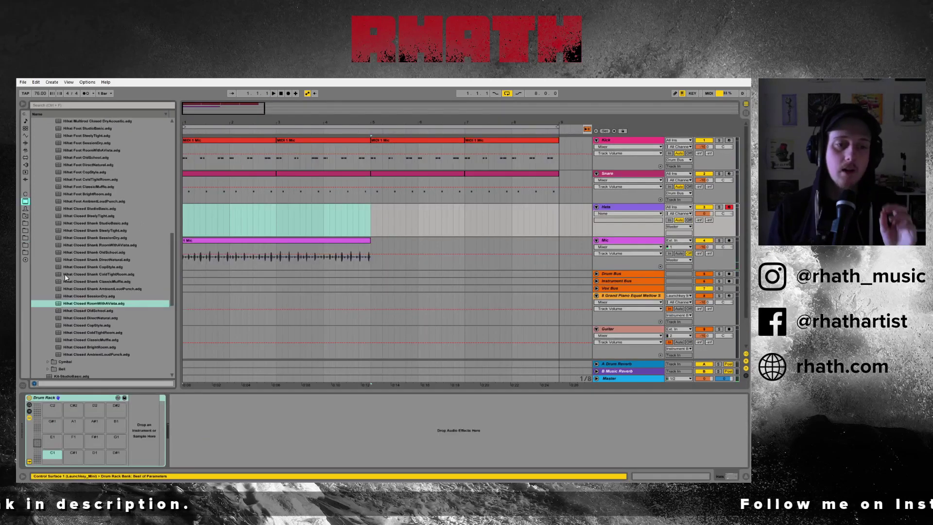
- Find the hi-hat presets in Session Drums Studio and load Hihat Closed RoomWithAVista onto the Drum Rack's C1 pad
{"action": "scroll", "coordinate": [67, 277], "scroll_direction": "up", "scroll_amount": 5}
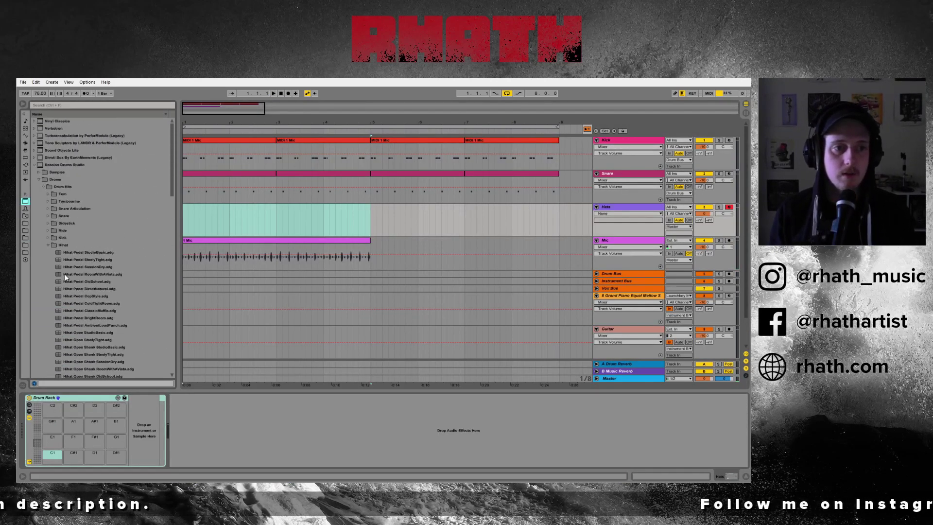
{"action": "scroll", "coordinate": [68, 234], "scroll_direction": "down", "scroll_amount": 1}
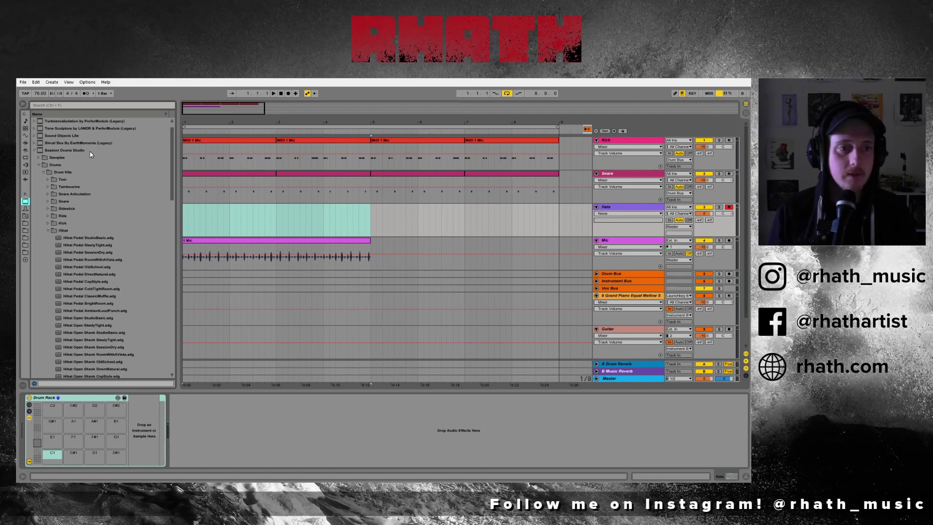
{"action": "left_click", "coordinate": [83, 145]}
{"action": "left_click", "coordinate": [84, 150]}
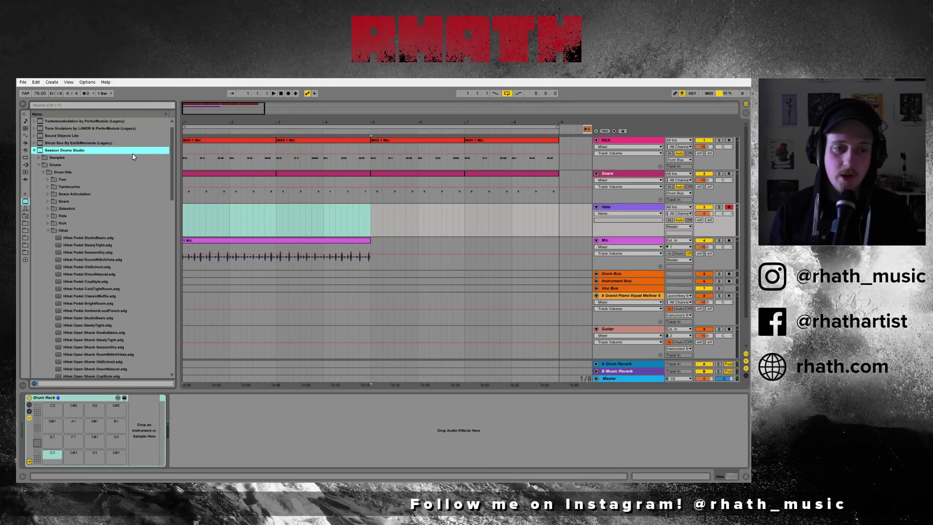
{"action": "scroll", "coordinate": [118, 252], "scroll_direction": "down", "scroll_amount": 15}
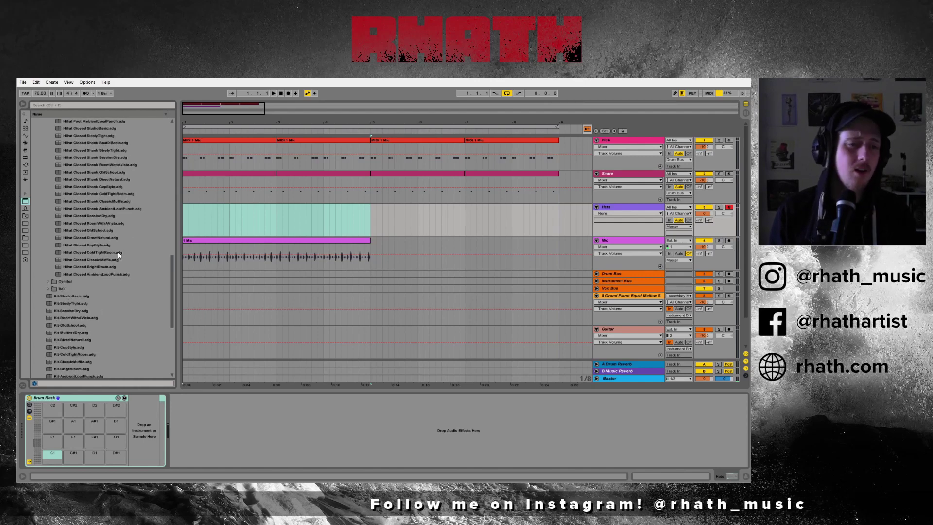
{"action": "scroll", "coordinate": [74, 205], "scroll_direction": "up", "scroll_amount": 2}
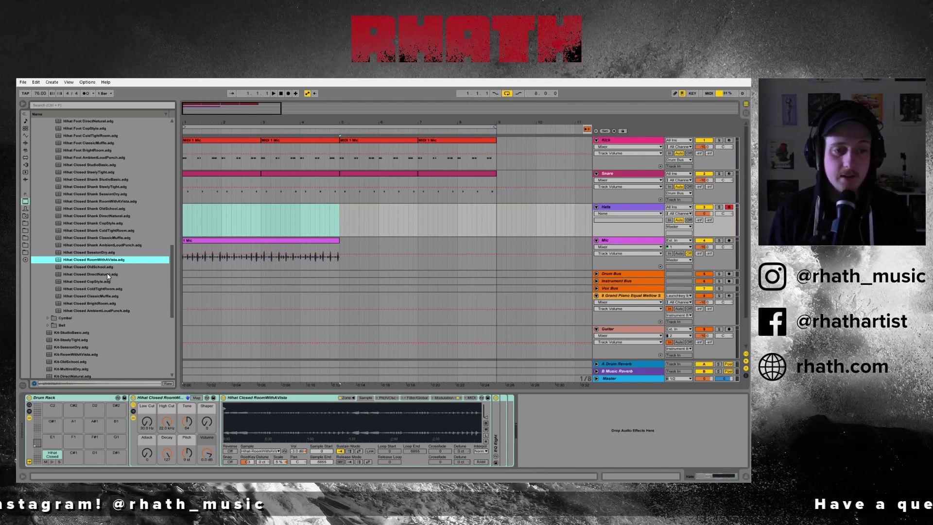
- Load the RoomWithAVista closed shank, foot, open and pedal hi-hats onto the following Drum Rack pads
{"action": "scroll", "coordinate": [107, 273], "scroll_direction": "up", "scroll_amount": 1}
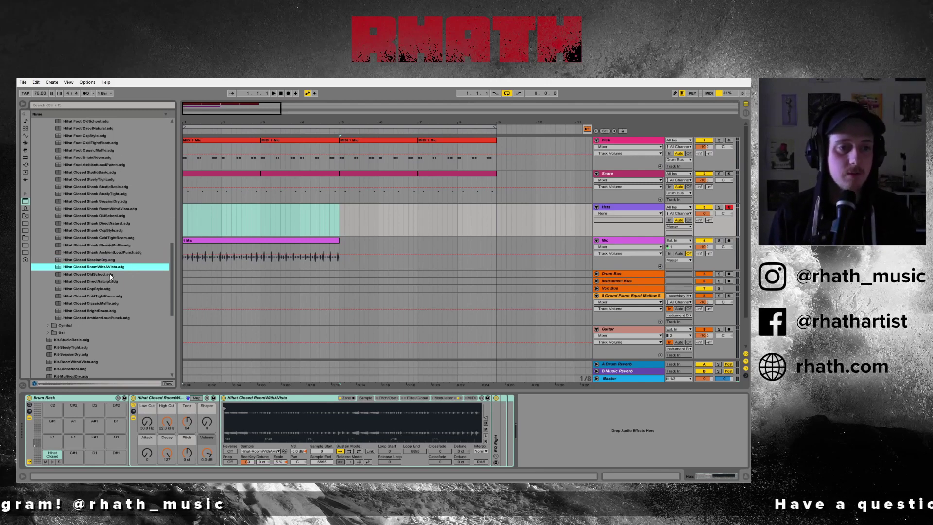
{"action": "scroll", "coordinate": [111, 276], "scroll_direction": "up", "scroll_amount": 5}
{"action": "scroll", "coordinate": [110, 276], "scroll_direction": "down", "scroll_amount": 2}
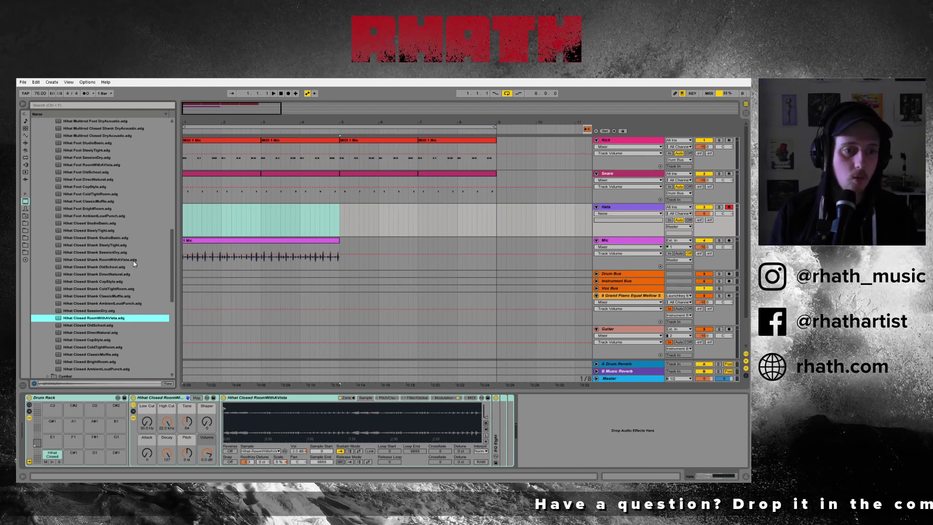
{"action": "left_click", "coordinate": [117, 260]}
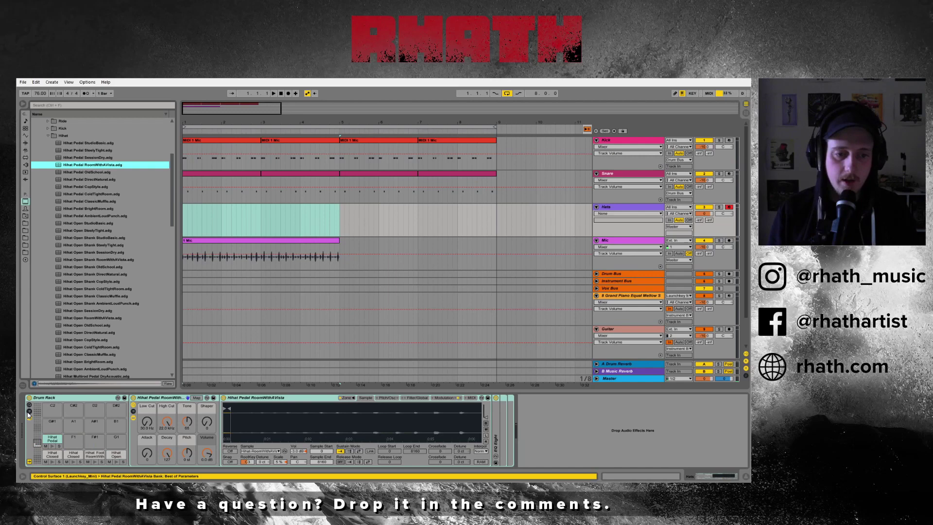
- Show the Drum Rack's chain list and rename the rack as Room with a Vista Hats
{"action": "left_click", "coordinate": [29, 412]}
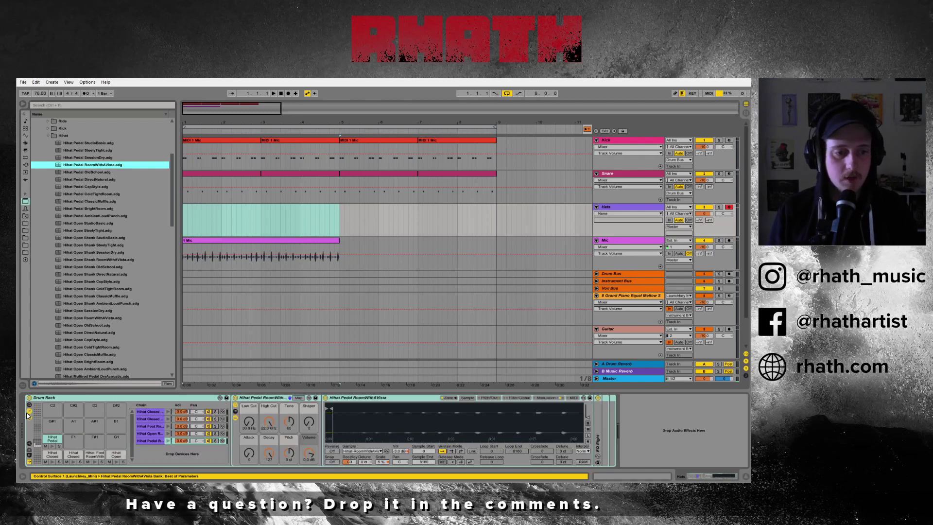
{"action": "left_click", "coordinate": [30, 436]}
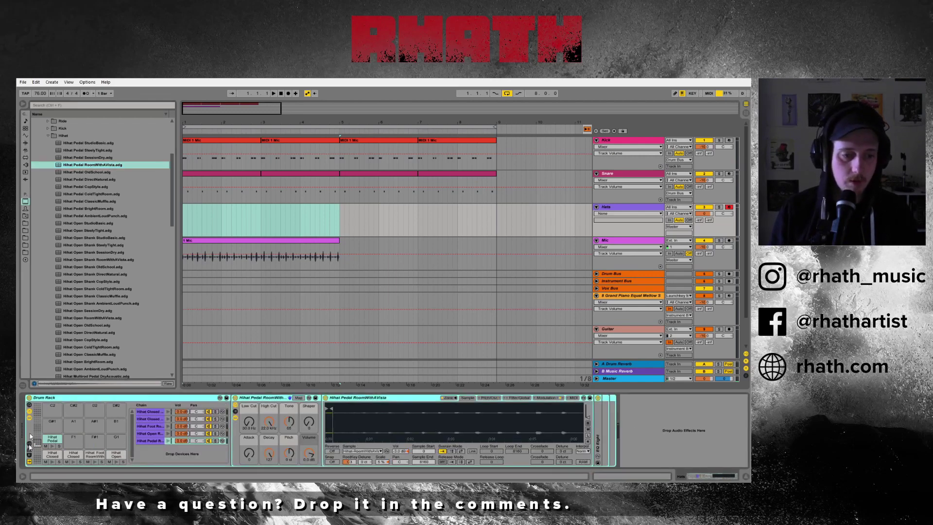
{"action": "left_click", "coordinate": [49, 398]}
{"action": "key", "text": "ctrl+r"}
{"action": "type", "text": "Room with"}
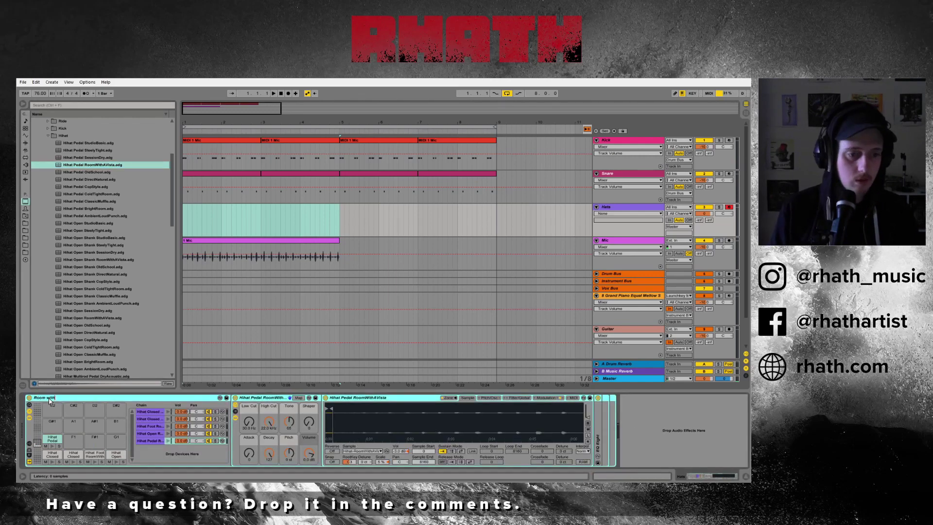
{"action": "type", "text": " A V Vista Hats"}
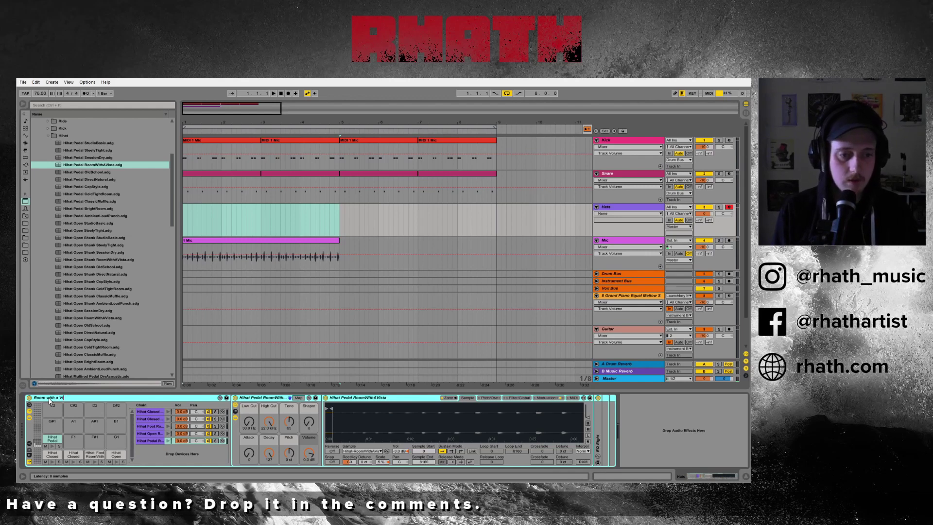
{"action": "key", "text": "Return"}
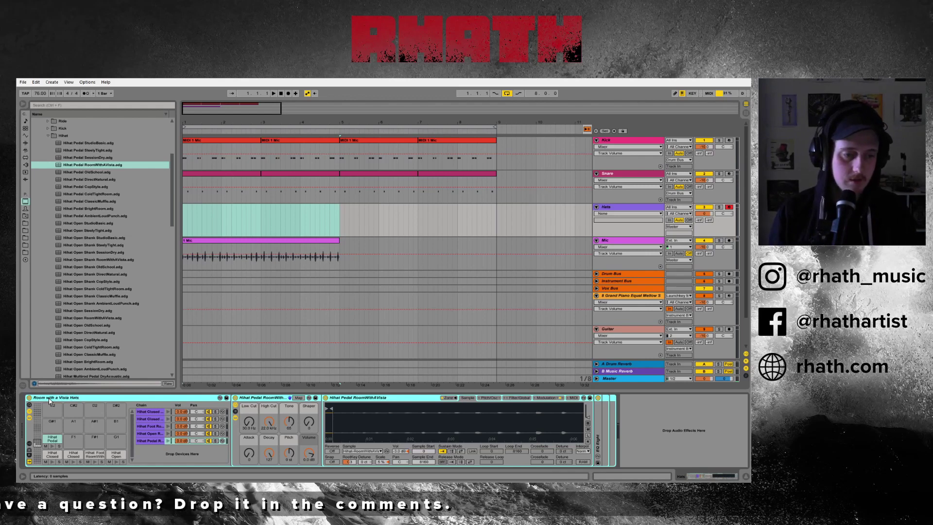
- Display the chains' input and output settings and assign all five hi-hat chains to the same choke group
{"action": "left_click", "coordinate": [29, 445]}
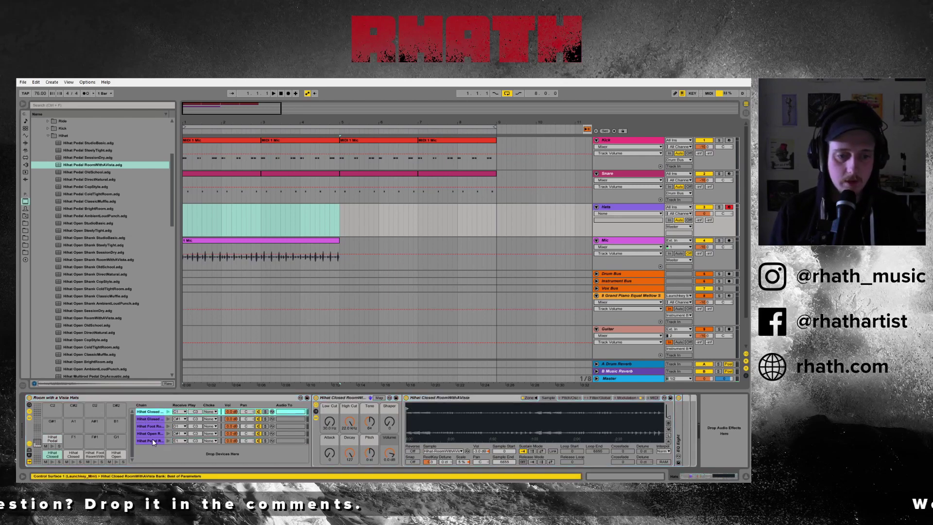
{"action": "left_click", "coordinate": [151, 441], "text": "shift"}
{"action": "left_click", "coordinate": [212, 413]}
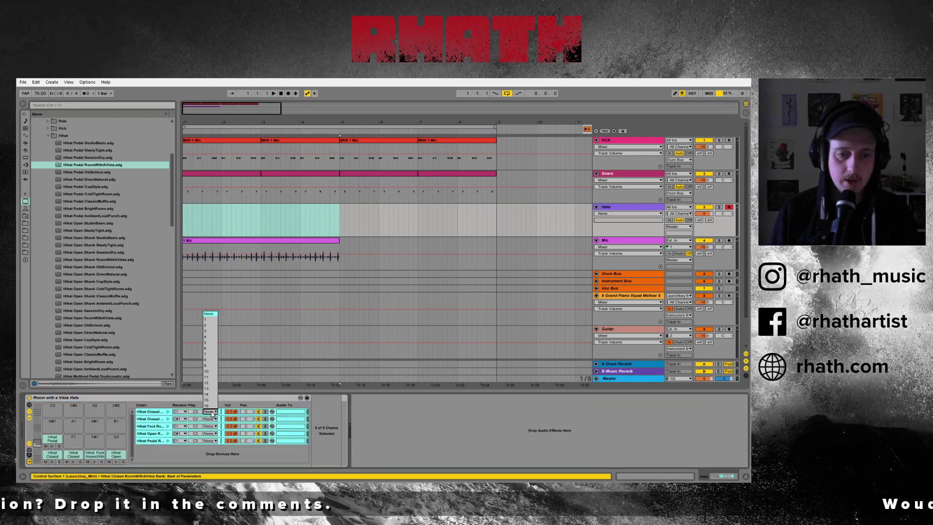
{"action": "left_click", "coordinate": [214, 324]}
{"action": "left_click", "coordinate": [160, 412]}
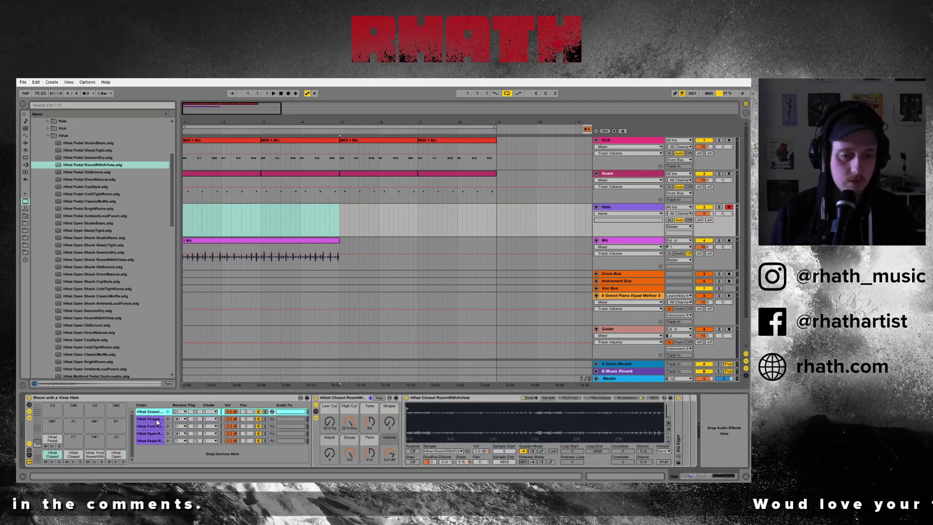
{"action": "left_click", "coordinate": [151, 434]}
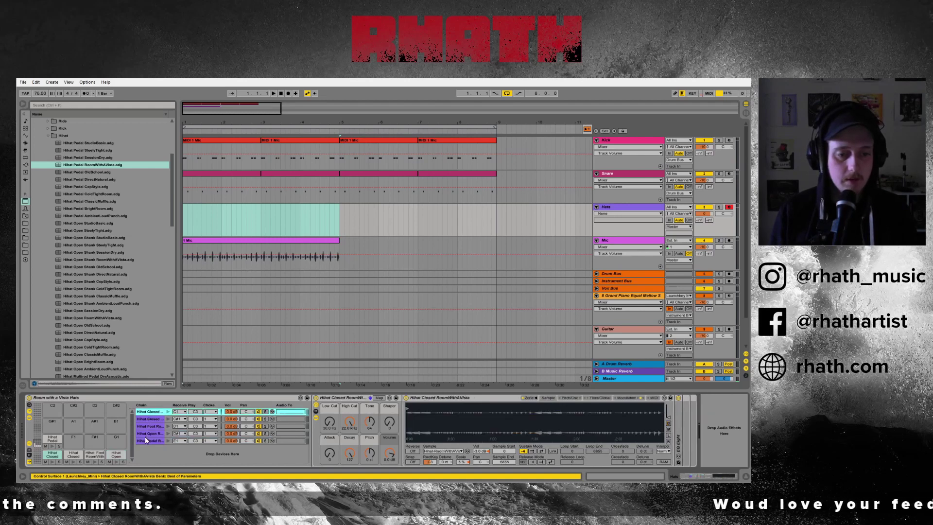
{"action": "key", "text": "ctrl+a"}
- Place the four-bar MIDI 1 Mic clip at bar 1 on the Hats track and play it back
{"action": "left_click", "coordinate": [337, 220]}
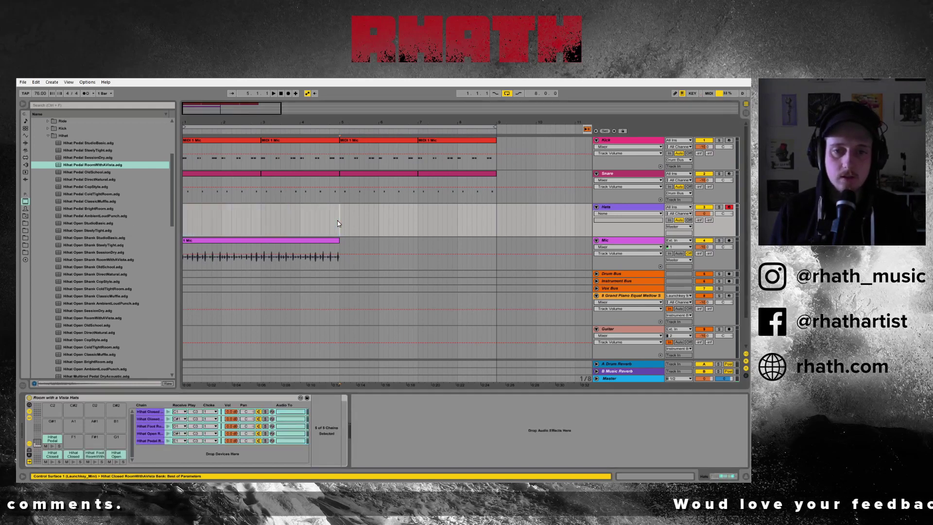
{"action": "key", "text": "ctrl+v"}
{"action": "key", "text": "space"}
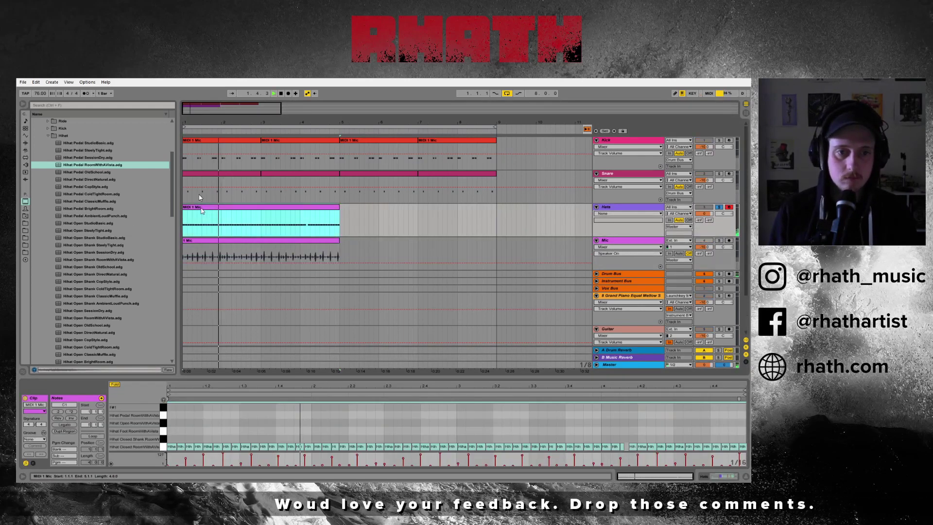
{"action": "key", "text": "space"}
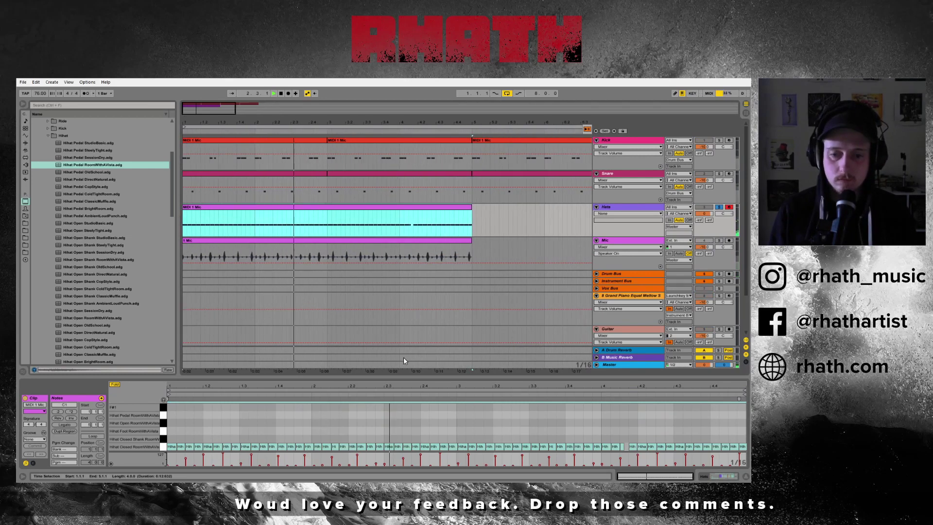
- Quantize all the closed hi-hat notes in the Hats clip
{"action": "key", "text": "ctrl+a"}
{"action": "key", "text": "ctrl+shift+u"}
{"action": "left_click", "coordinate": [408, 271]}
{"action": "left_click", "coordinate": [378, 301]}
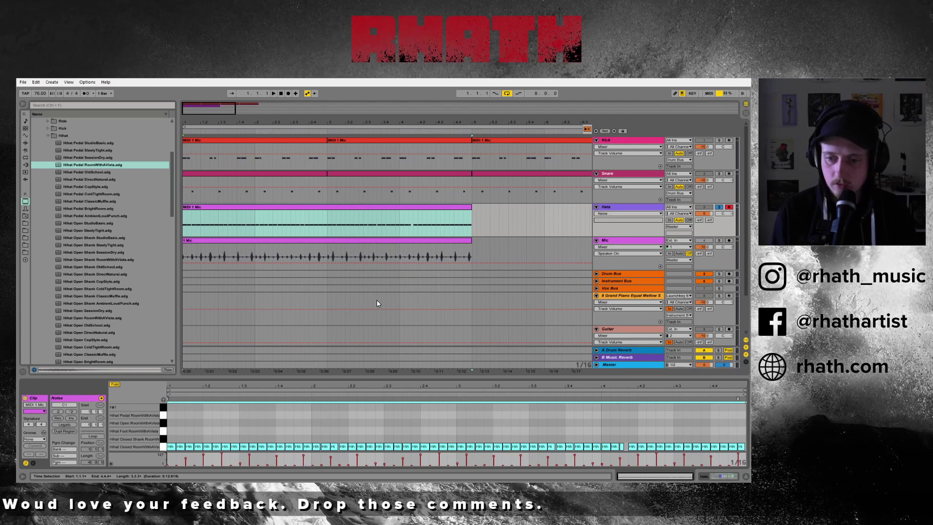
- Raise the velocities of all closed hi-hat notes in the Hats clip together
{"action": "left_click", "coordinate": [234, 428]}
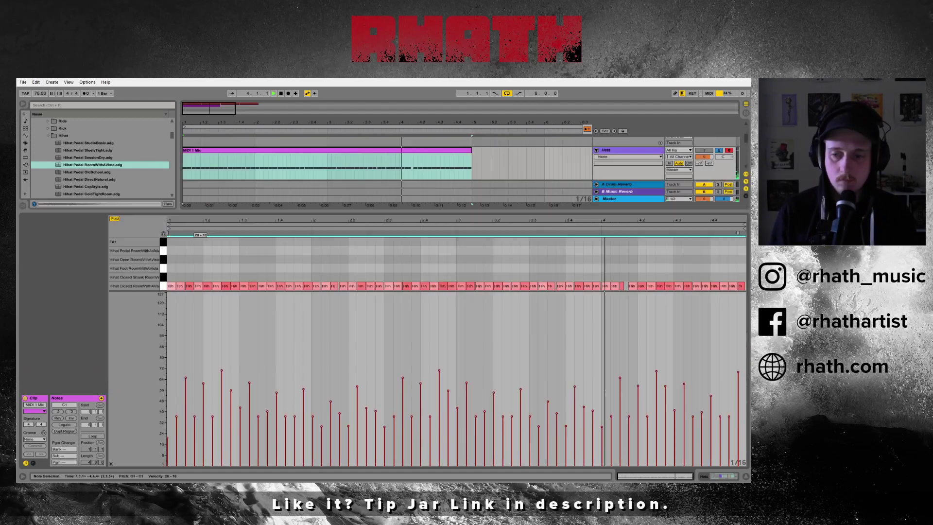
{"action": "left_click_drag", "start_coordinate": [195, 416], "coordinate": [195, 399]}
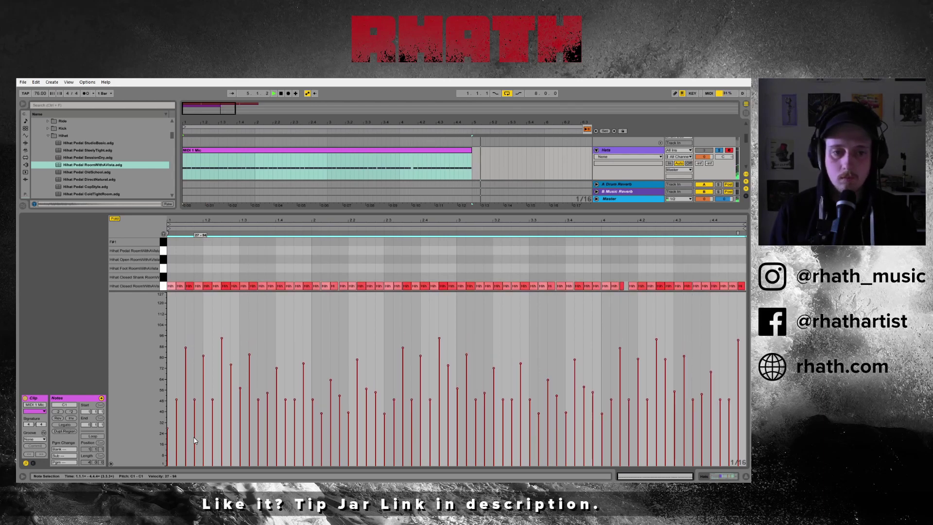
{"action": "left_click", "coordinate": [442, 151]}
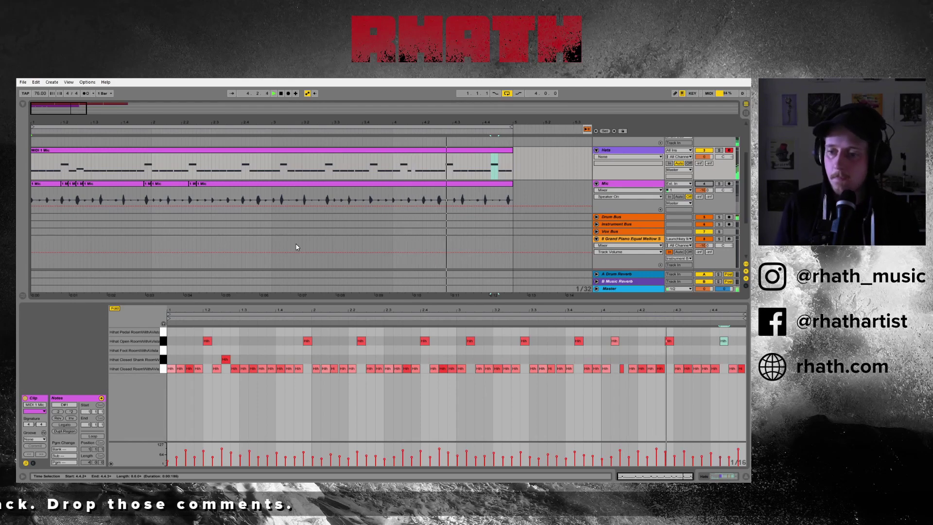
- Move the closed hi-hat note after each open hit to the foot hi-hat row, and the shank note to the closed row
{"action": "key", "text": "space"}
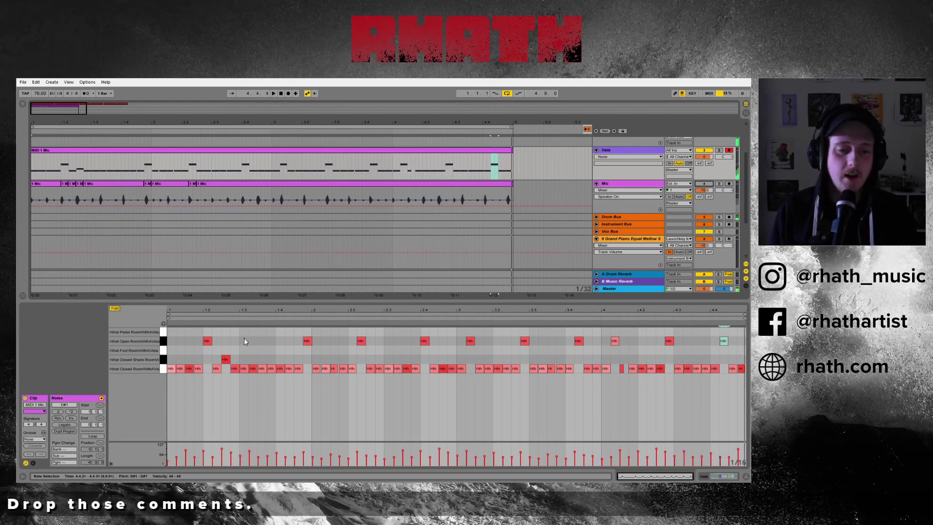
{"action": "left_click", "coordinate": [217, 369]}
{"action": "left_click", "coordinate": [316, 368], "text": "shift"}
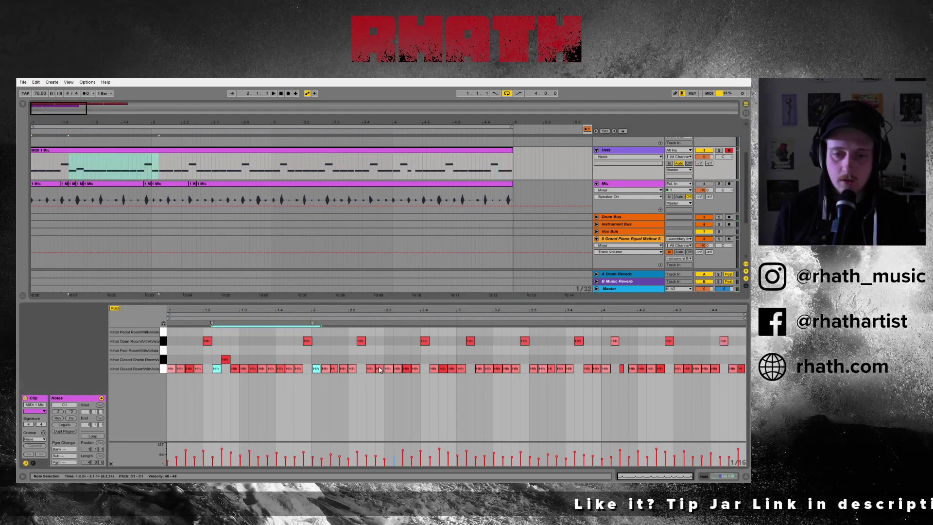
{"action": "left_click", "coordinate": [370, 369], "text": "shift"}
{"action": "left_click", "coordinate": [434, 369], "text": "shift"}
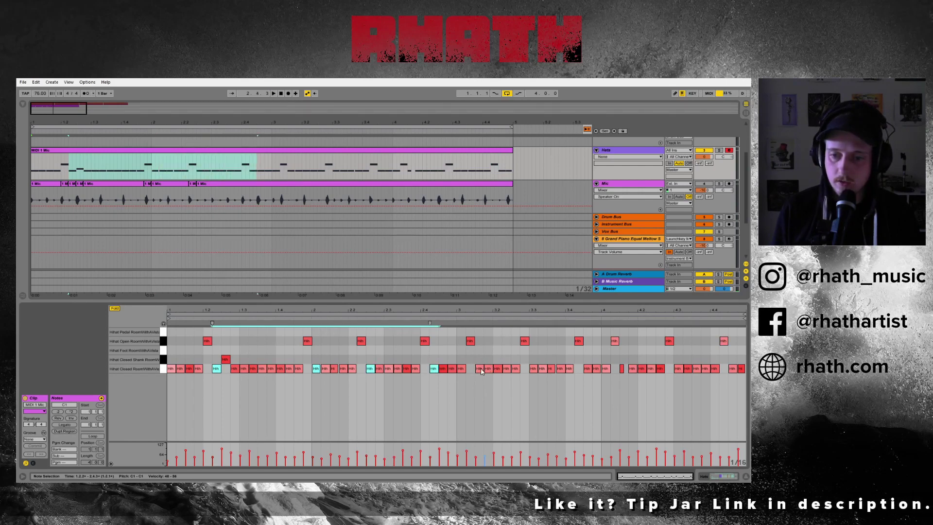
{"action": "left_click", "coordinate": [480, 368], "text": "shift"}
{"action": "left_click", "coordinate": [533, 369], "text": "shift"}
{"action": "left_click", "coordinate": [588, 368], "text": "shift"}
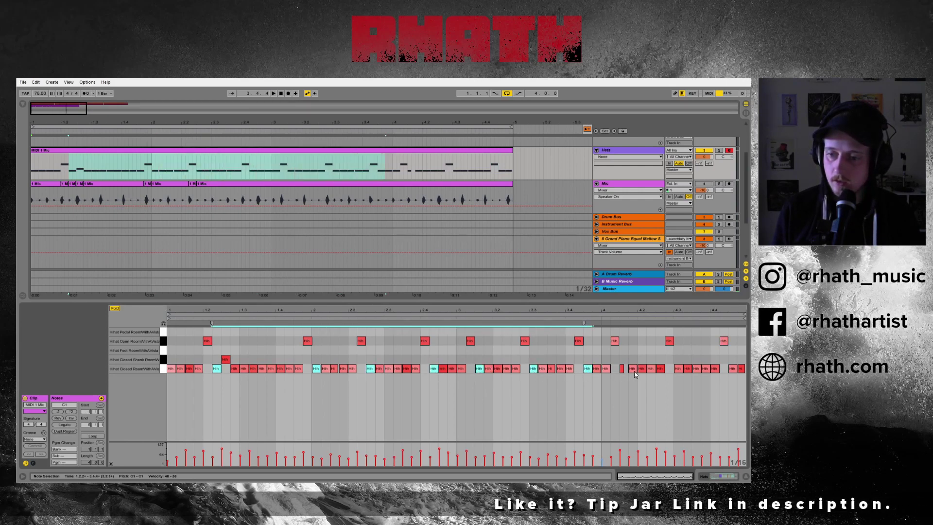
{"action": "left_click", "coordinate": [622, 368], "text": "shift"}
{"action": "left_click", "coordinate": [678, 368], "text": "shift"}
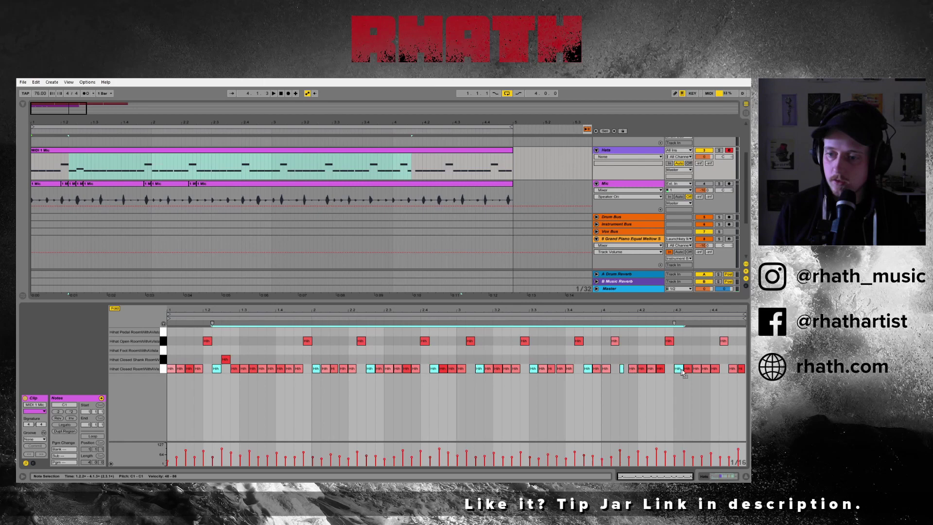
{"action": "left_click", "coordinate": [735, 368], "text": "shift"}
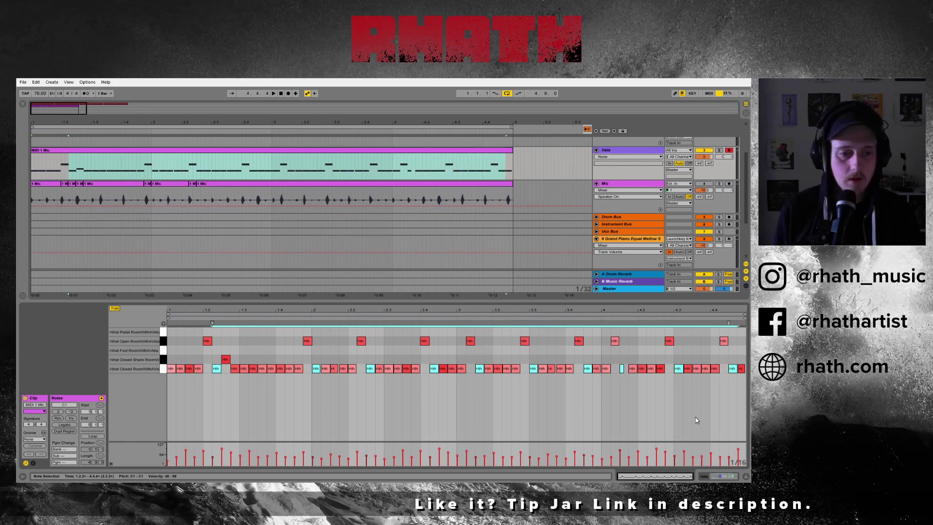
{"action": "key", "text": "Up"}
{"action": "key", "text": "Up"}
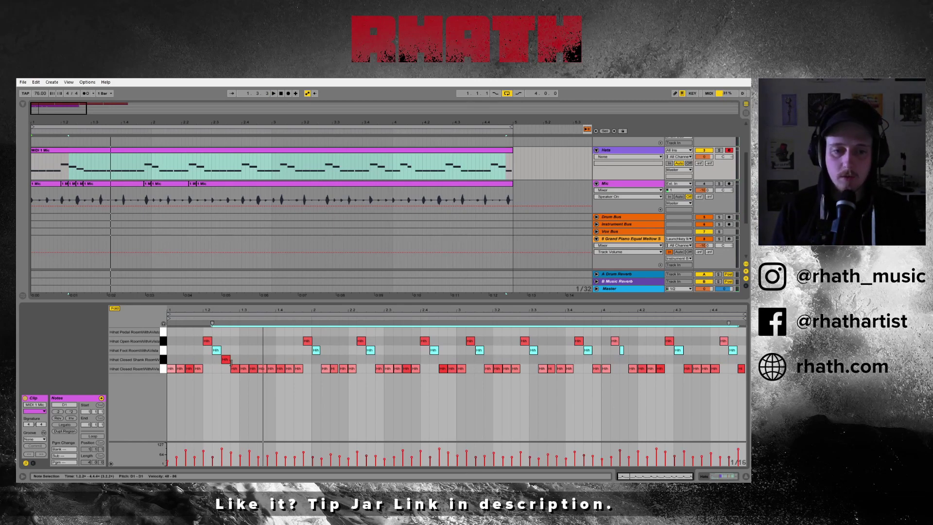
{"action": "left_click_drag", "start_coordinate": [228, 363], "coordinate": [227, 370]}
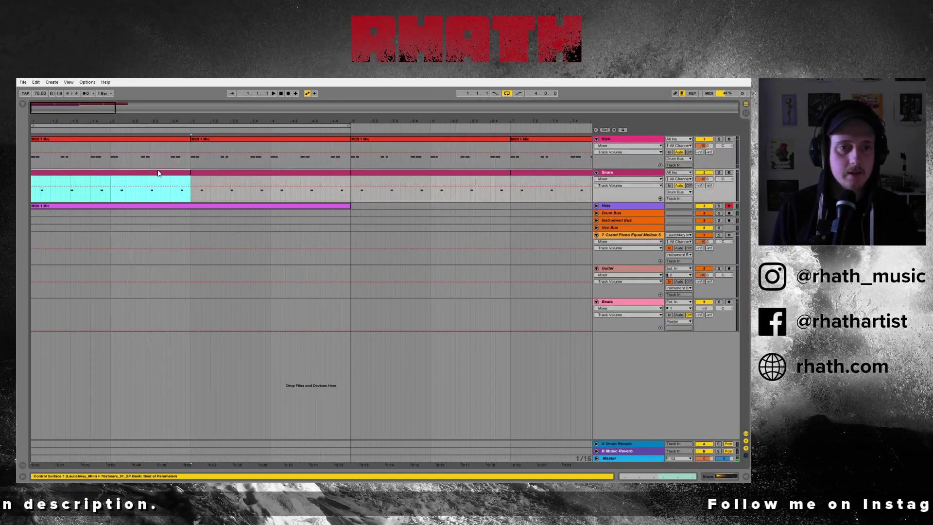
- Shift all notes in the first Snare clip slightly late of the grid and compare them with the first Kick clip's notes
{"action": "double_click", "coordinate": [170, 190]}
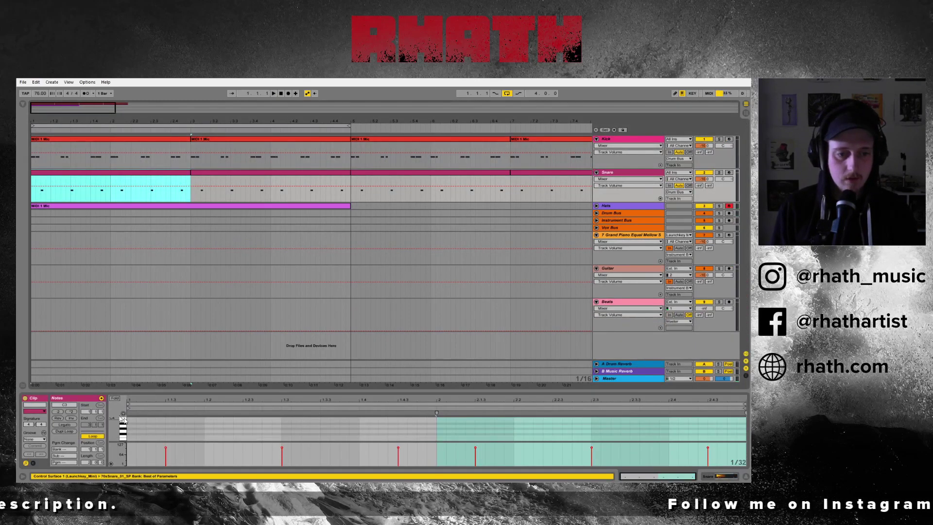
{"action": "left_click", "coordinate": [115, 398]}
{"action": "left_click_drag", "start_coordinate": [156, 436], "coordinate": [749, 398]}
{"action": "key", "text": "space"}
{"action": "key", "text": "ctrl+a"}
{"action": "key", "text": "ctrl+u"}
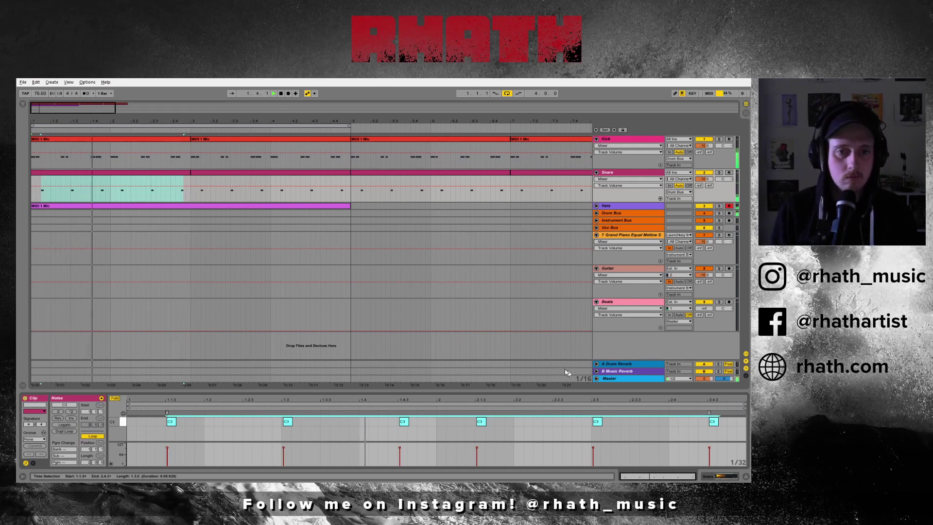
{"action": "left_click", "coordinate": [142, 140]}
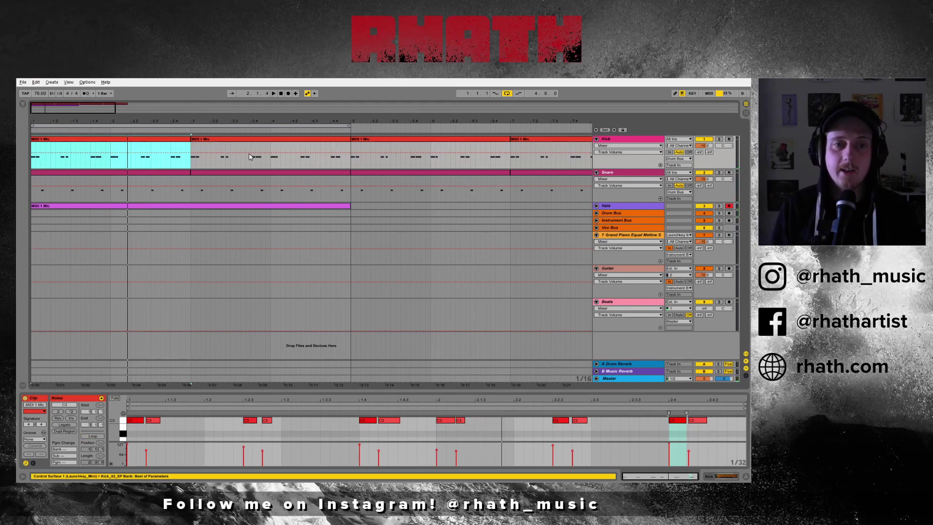
{"action": "left_click", "coordinate": [176, 174]}
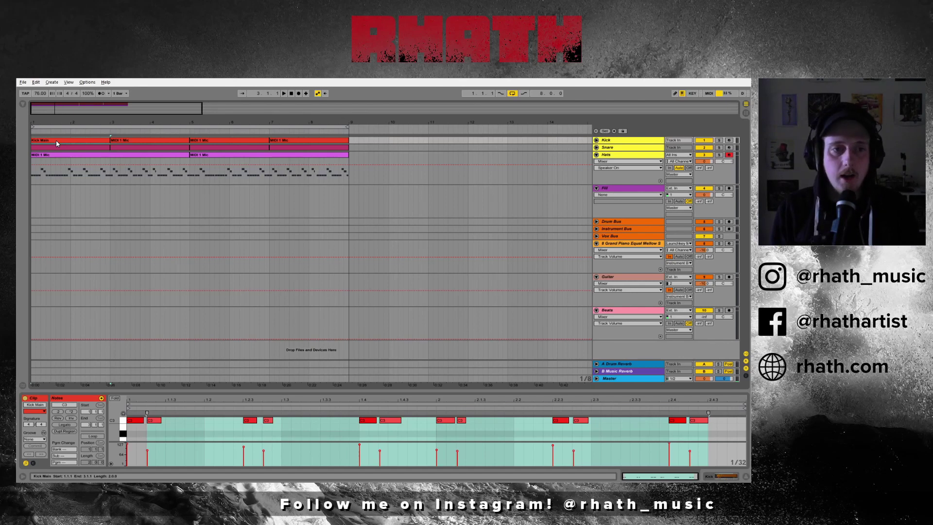
- Look through the Groove Pool and browse the Core Library's Swing and Groove folder for the Kick Main clip
{"action": "left_click", "coordinate": [23, 386]}
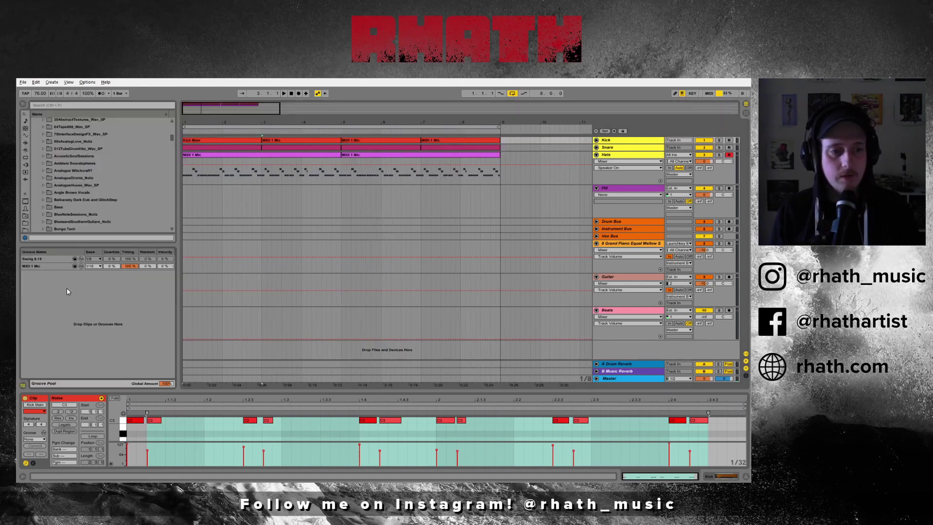
{"action": "left_click", "coordinate": [22, 386]}
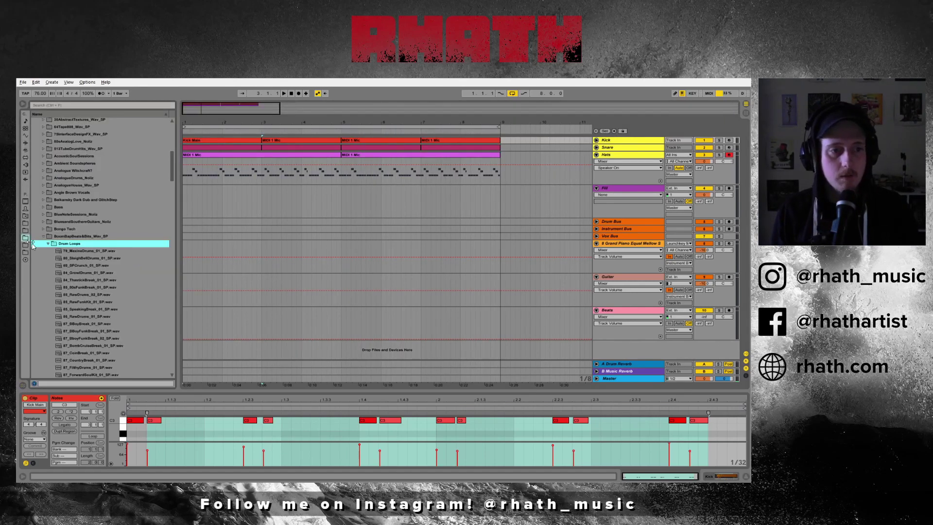
{"action": "left_click", "coordinate": [26, 201]}
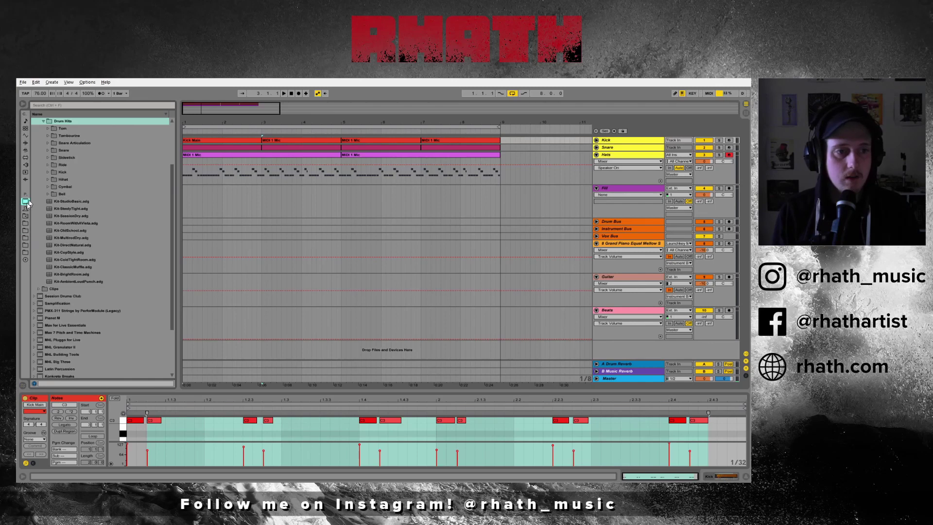
{"action": "left_click", "coordinate": [22, 104]}
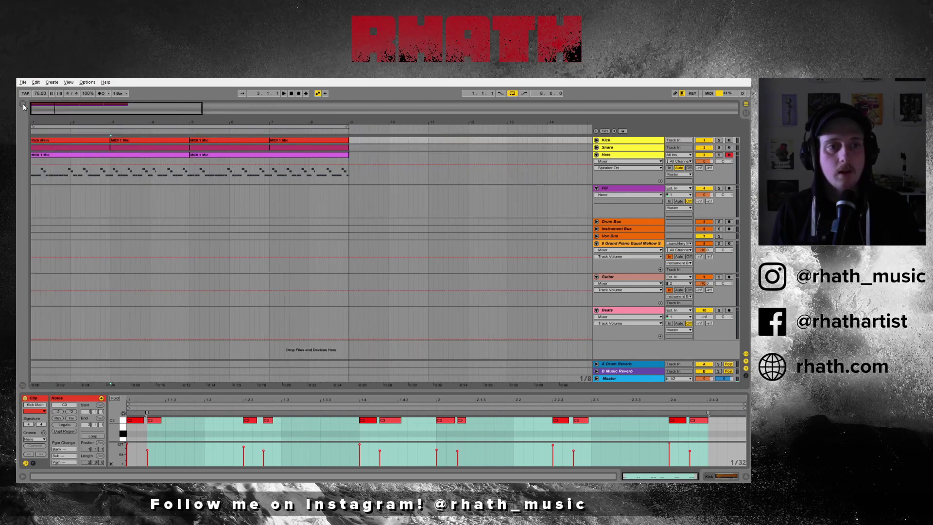
{"action": "left_click", "coordinate": [44, 433]}
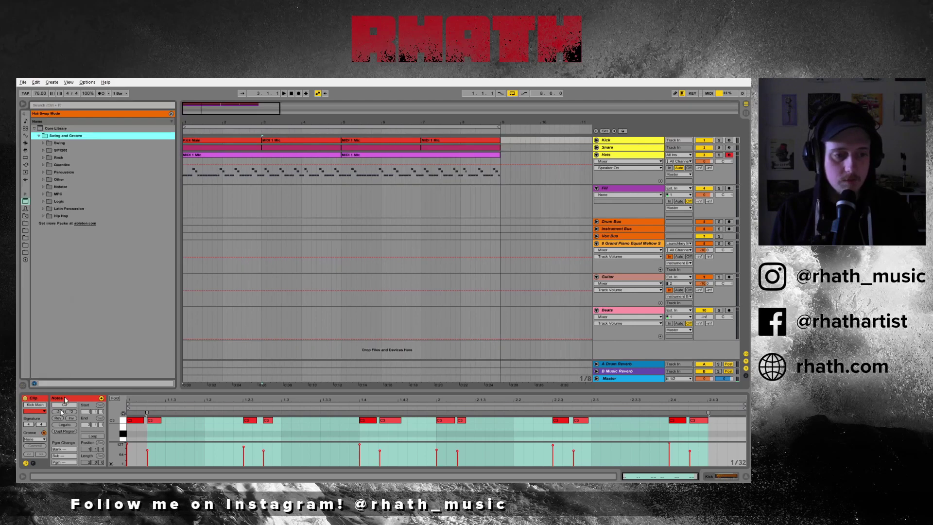
{"action": "left_click", "coordinate": [23, 104]}
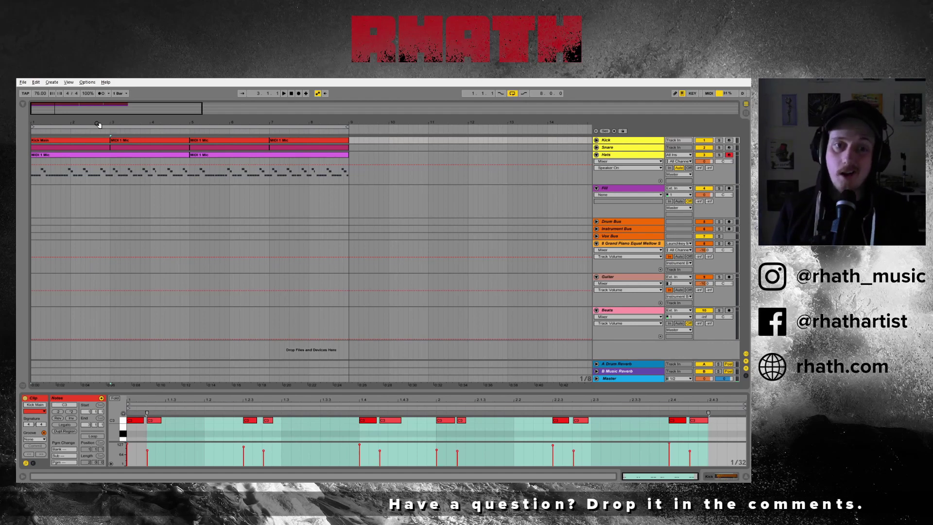
- Examine the groove choices for the Kick Main clip and its Extract Groove(s) command without applying anything
{"action": "key", "text": "ctrl+alt+b"}
{"action": "left_click", "coordinate": [43, 440]}
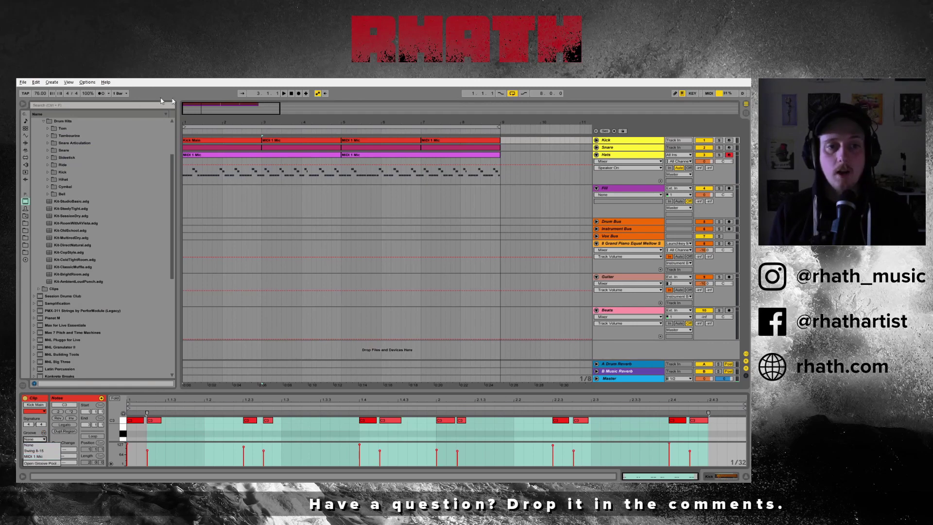
{"action": "right_click", "coordinate": [226, 140]}
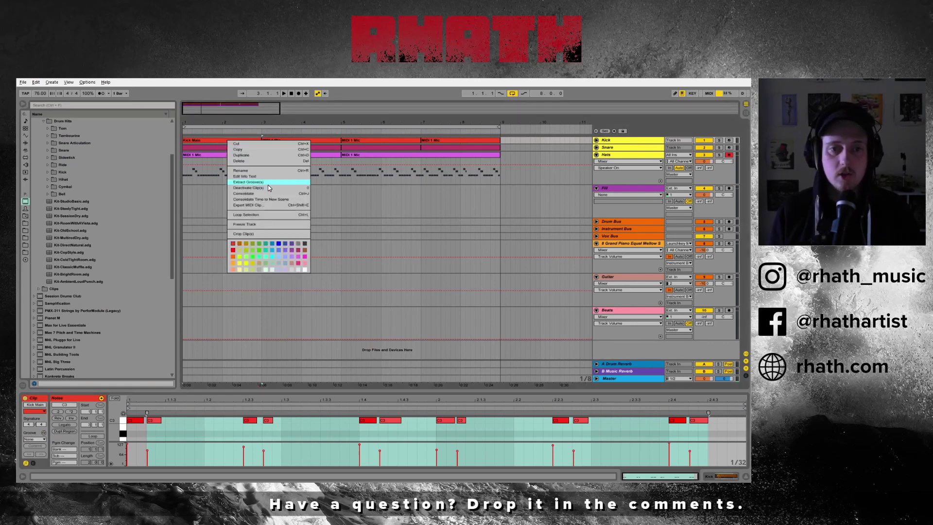
{"action": "left_click", "coordinate": [211, 141]}
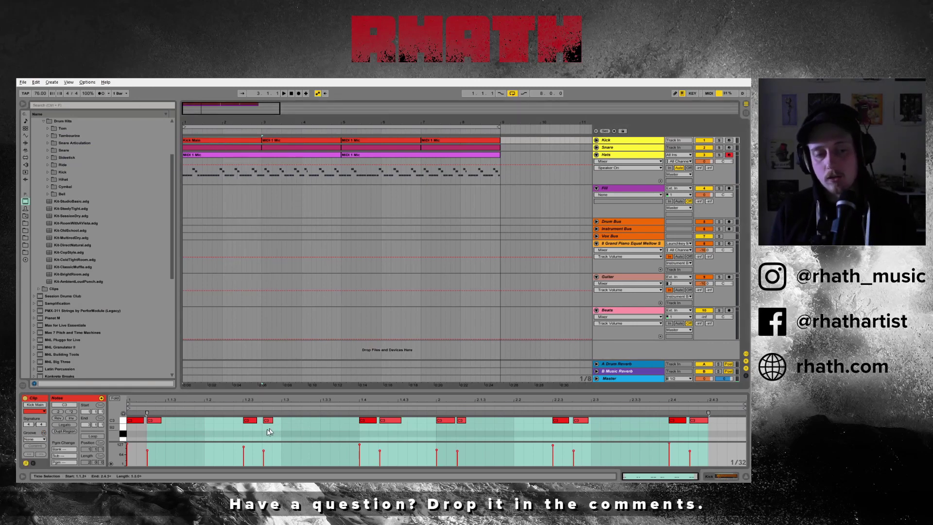
- Inspect the timing of the first few notes in the Kick Main clip one by one
{"action": "left_click", "coordinate": [148, 433]}
{"action": "left_click", "coordinate": [136, 422]}
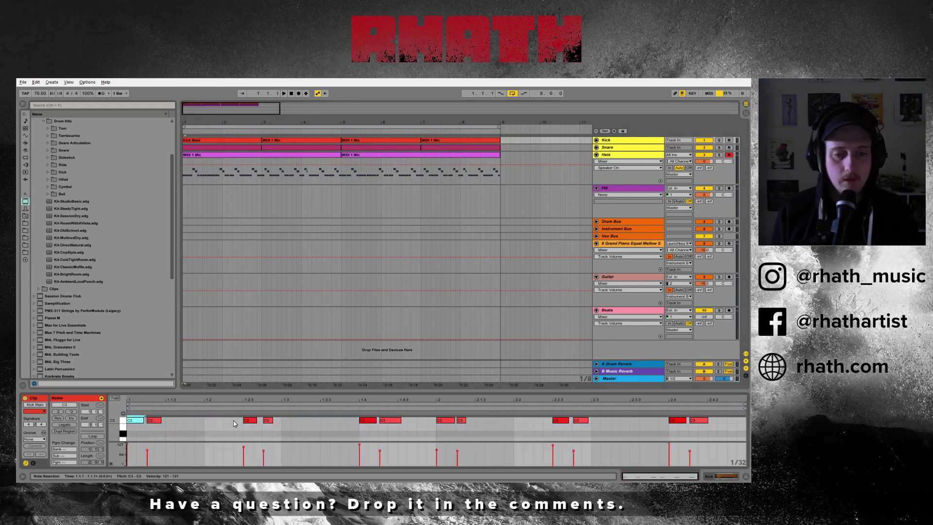
{"action": "left_click", "coordinate": [253, 422]}
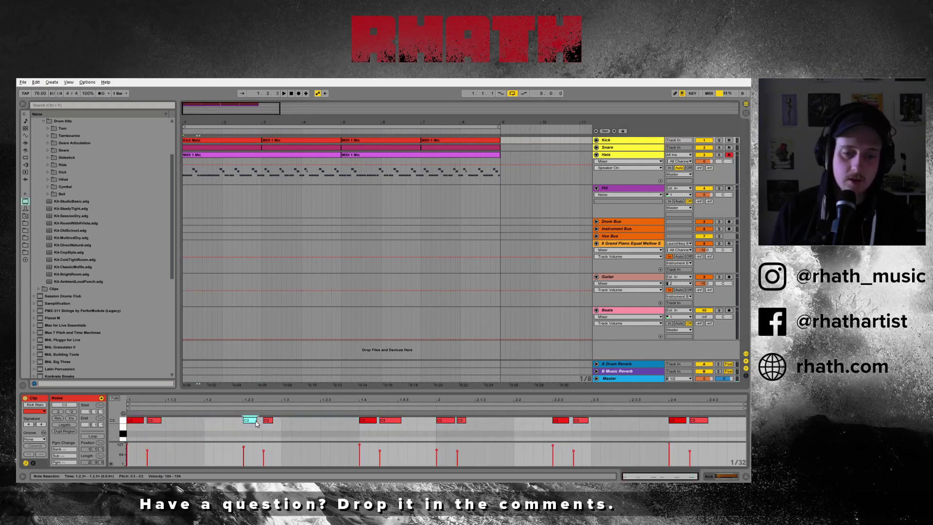
{"action": "left_click", "coordinate": [153, 421]}
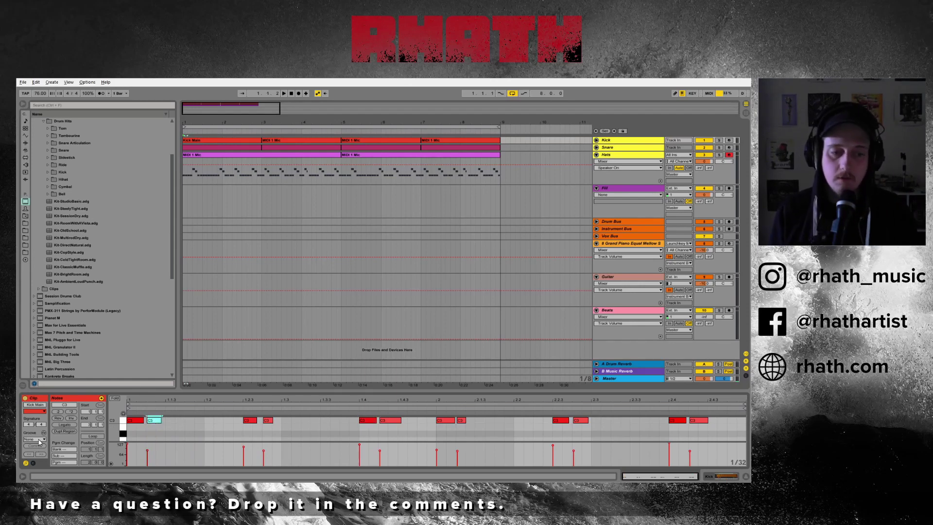
- Try committing the MIDI 1 Mic groove to the first Hats clip and check the closed hi-hat note timing
{"action": "left_click", "coordinate": [221, 157]}
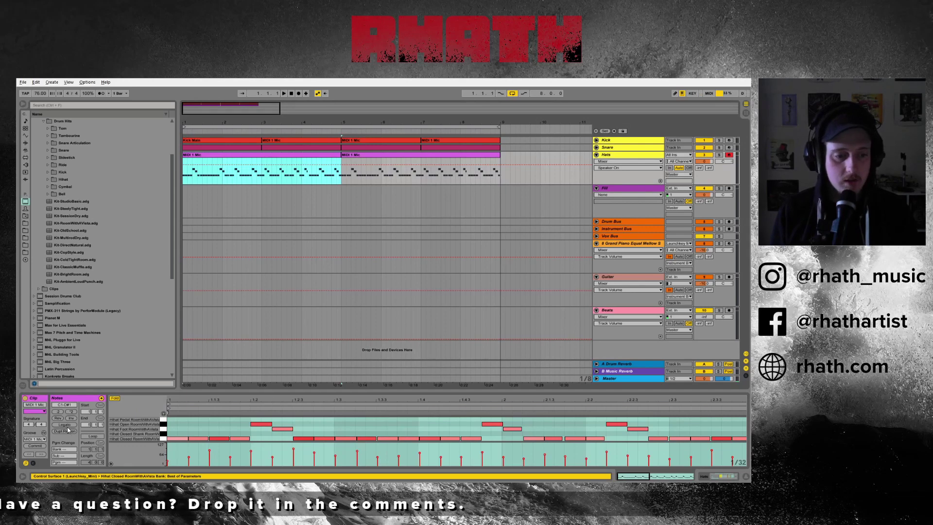
{"action": "left_click", "coordinate": [40, 440]}
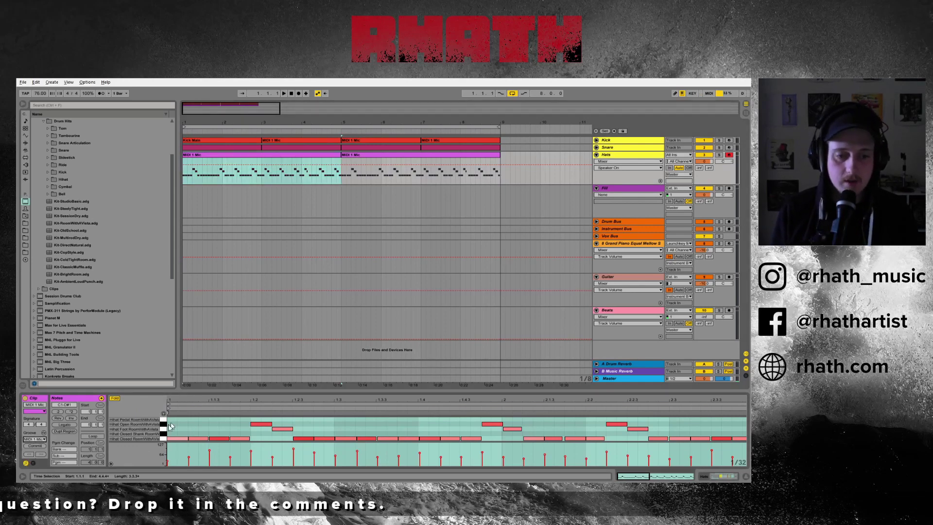
{"action": "left_click", "coordinate": [43, 448]}
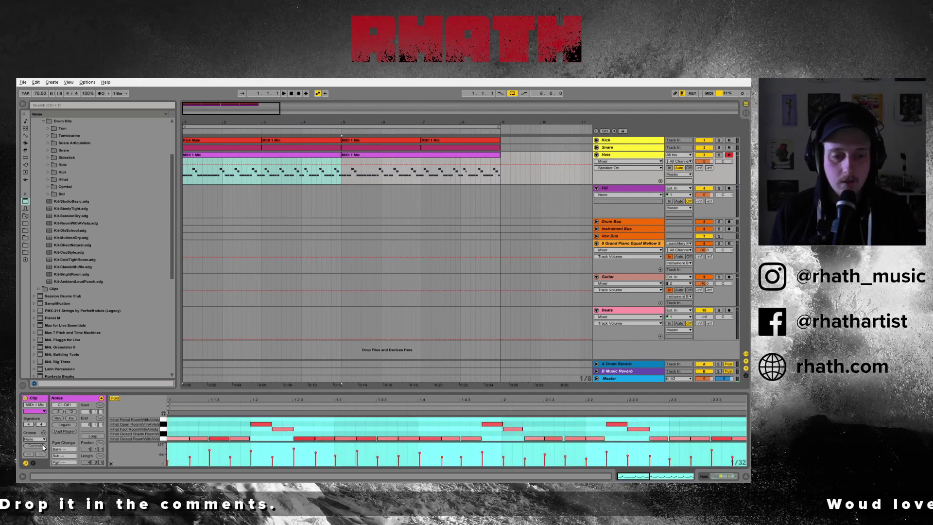
{"action": "left_click", "coordinate": [197, 439]}
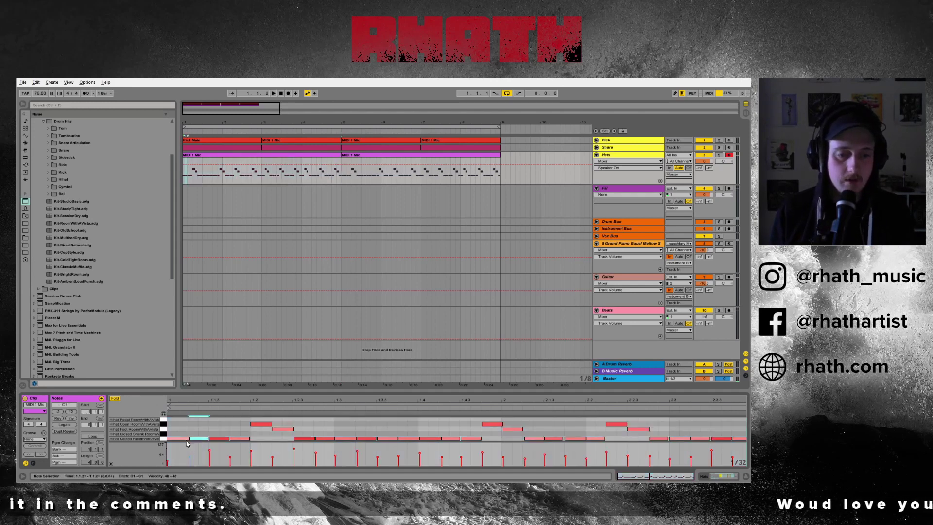
- Hide the browser, display the first Hats clip and play back the full kick, snare and hi-hat beat
{"action": "left_click", "coordinate": [23, 105]}
{"action": "left_click", "coordinate": [59, 157]}
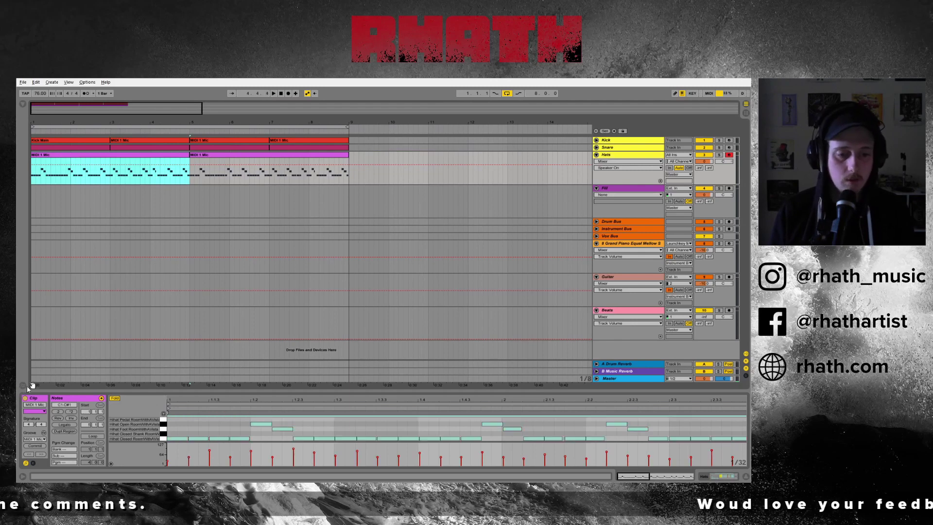
{"action": "key", "text": "space"}
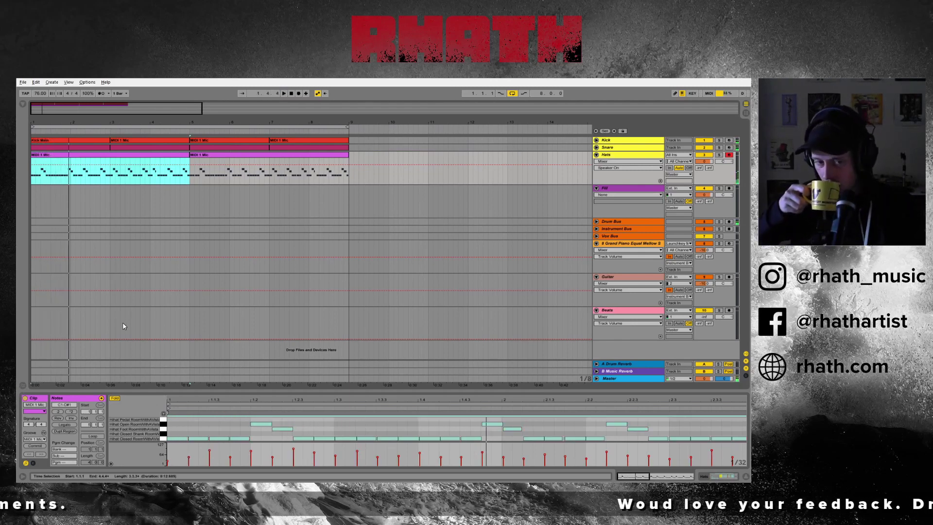
{"action": "key", "text": "space"}
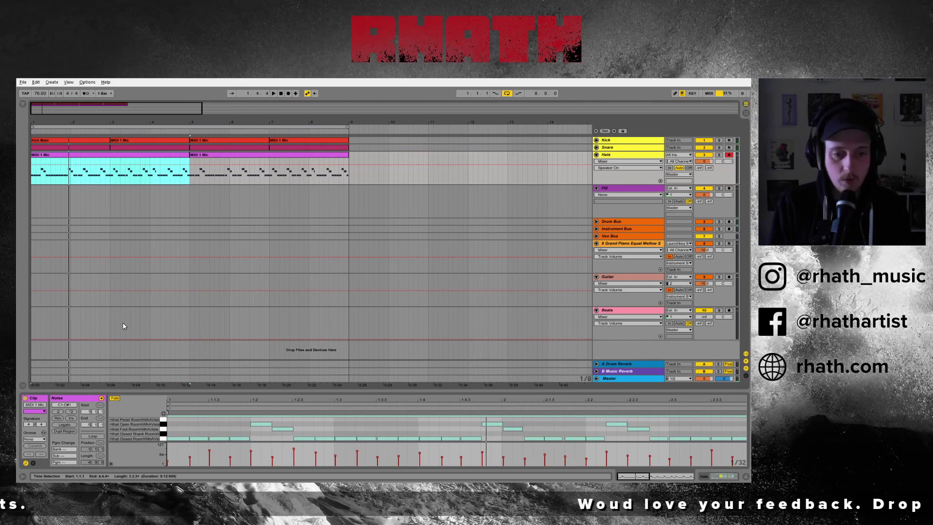
{"action": "key", "text": "space"}
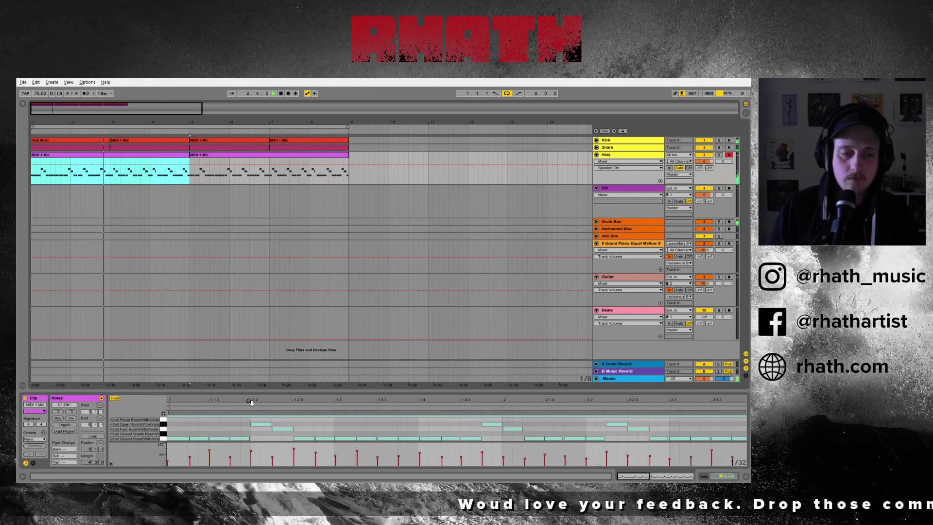
{"action": "key", "text": "space"}
{"action": "left_click", "coordinate": [746, 477]}
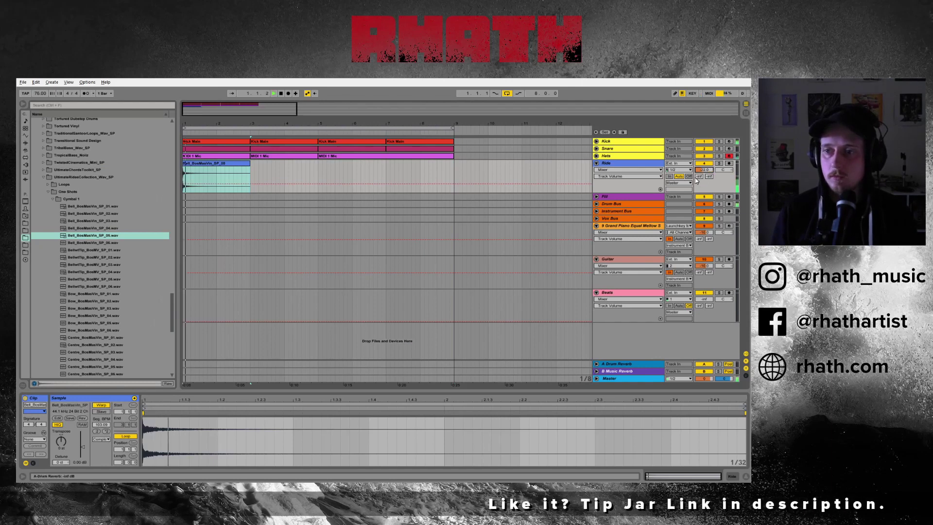
- Lower the volume of the track holding the Bell_BosMaxVin_SP_05 sample and stop playback
{"action": "left_click_drag", "start_coordinate": [703, 170], "coordinate": [701, 177]}
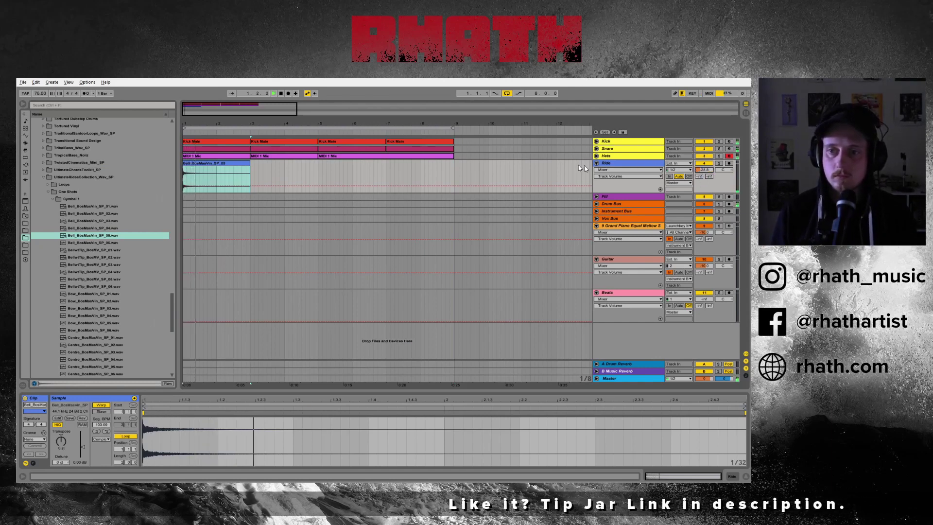
{"action": "key", "text": "space"}
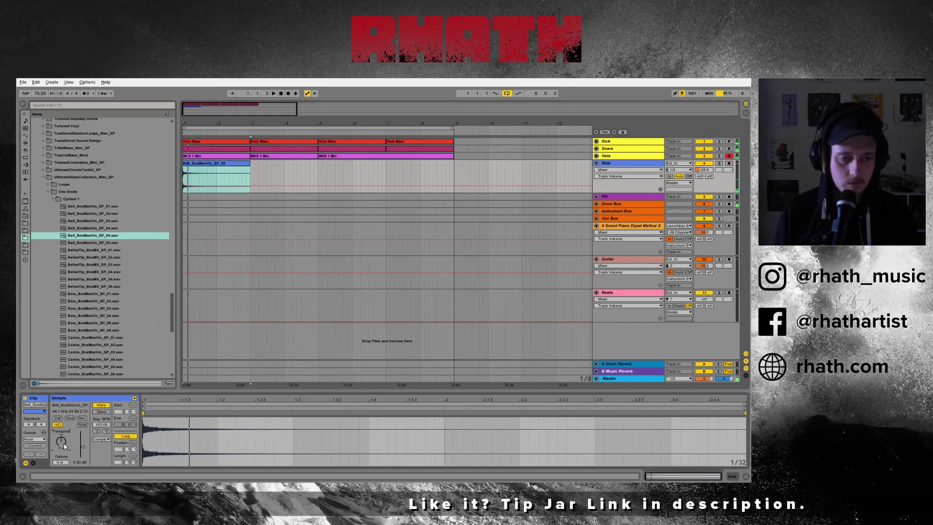
- Play the beat, colour the Ride track yellow like the other drum tracks and collapse it
{"action": "key", "text": "space"}
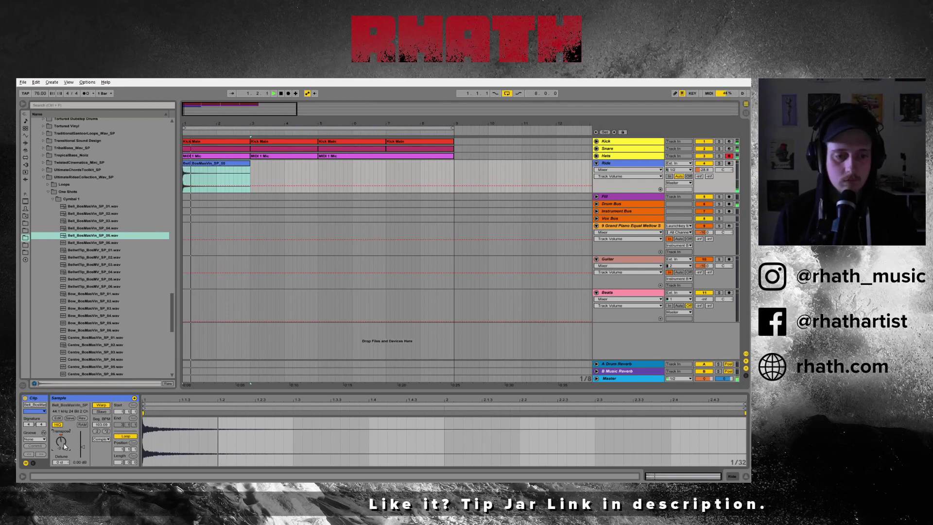
{"action": "right_click", "coordinate": [631, 167]}
{"action": "left_click", "coordinate": [645, 279]}
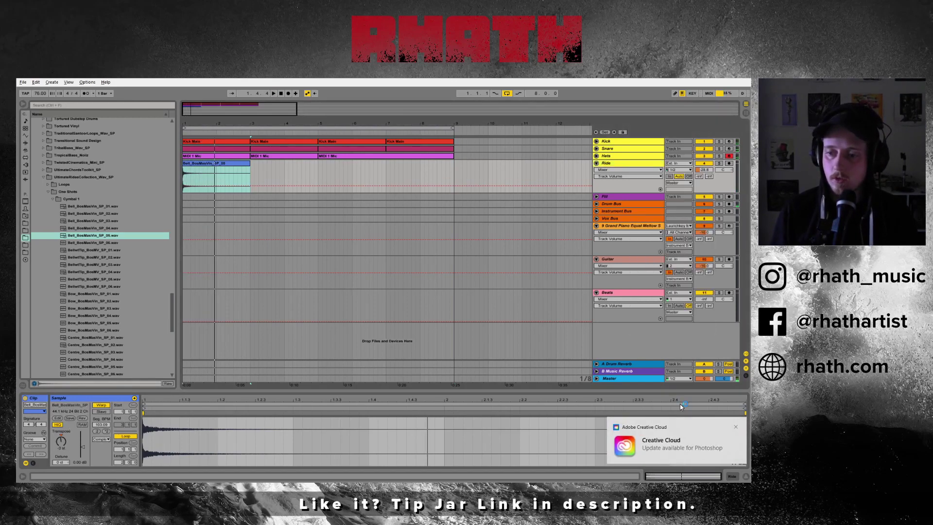
{"action": "left_click", "coordinate": [736, 427]}
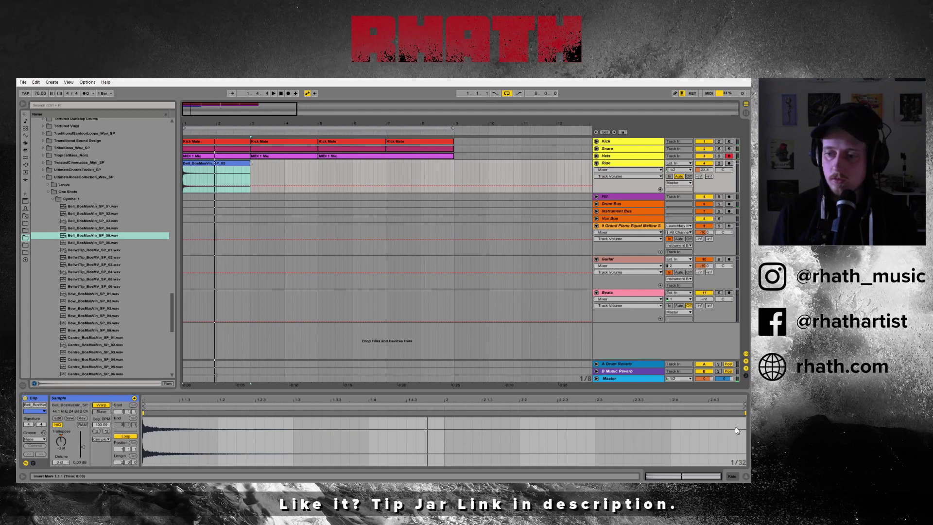
{"action": "left_click", "coordinate": [596, 164]}
- Hide the browser and unfold the Kick, Snare, Hats and Ride tracks together
{"action": "left_click", "coordinate": [609, 142]}
{"action": "left_click", "coordinate": [608, 163], "text": "shift"}
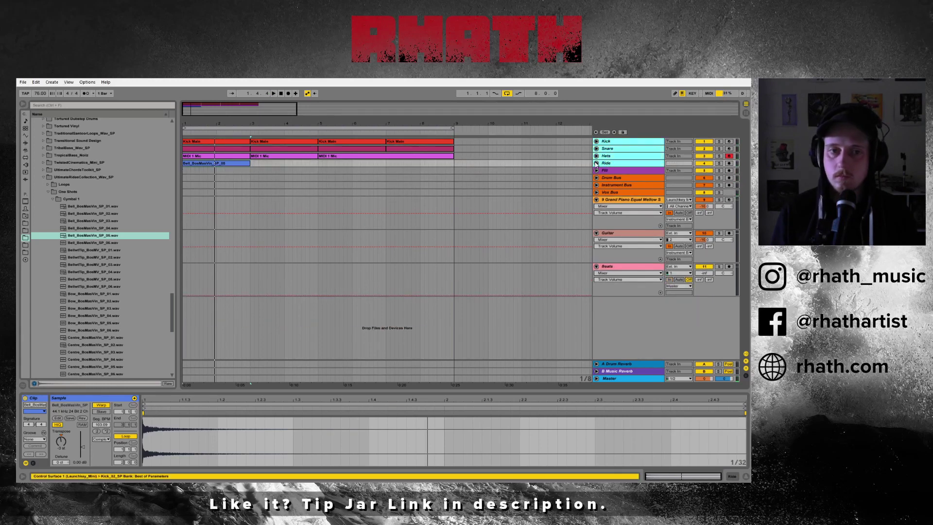
{"action": "key", "text": "Tab"}
{"action": "key", "text": "Tab"}
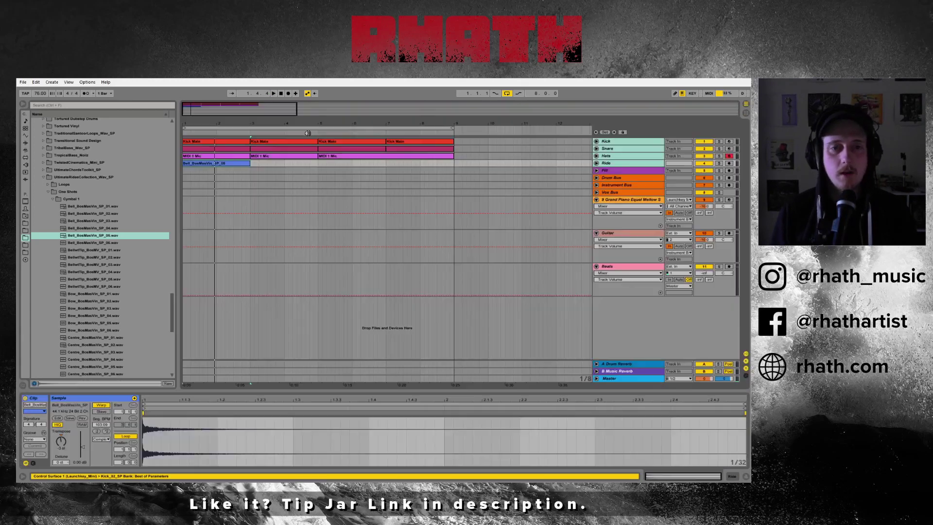
{"action": "left_click", "coordinate": [24, 104]}
{"action": "left_click", "coordinate": [625, 171]}
{"action": "left_click", "coordinate": [608, 164]}
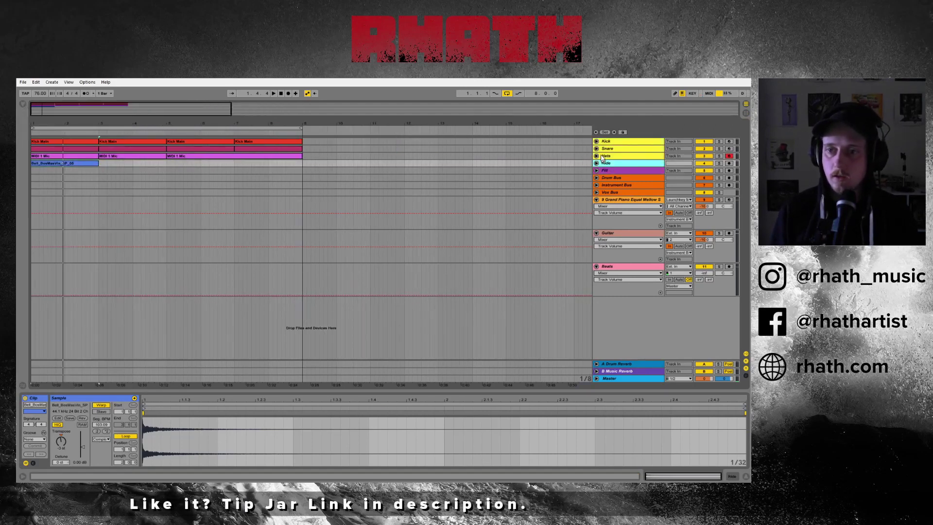
{"action": "left_click", "coordinate": [605, 141], "text": "shift"}
{"action": "left_click", "coordinate": [597, 164]}
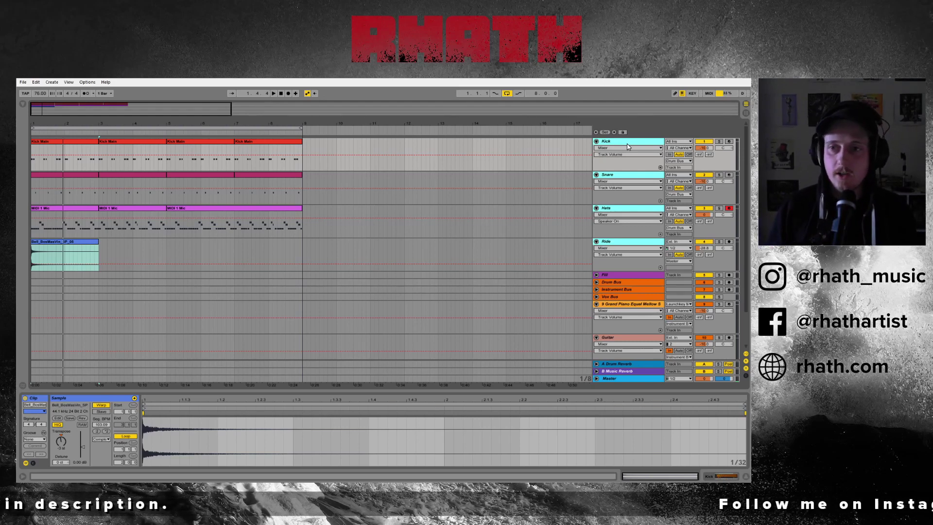
- Adjust the volume and panning of the Hats track
{"action": "left_click", "coordinate": [631, 241]}
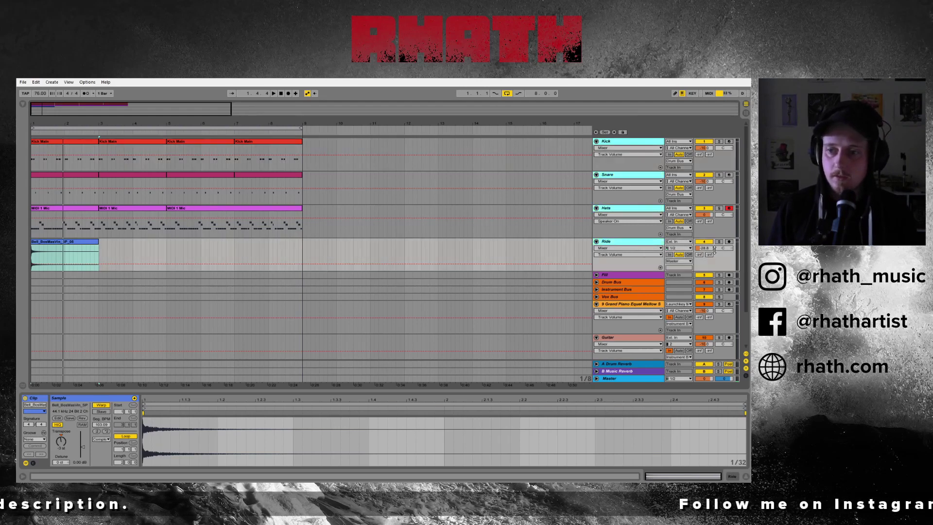
{"action": "left_click", "coordinate": [633, 214]}
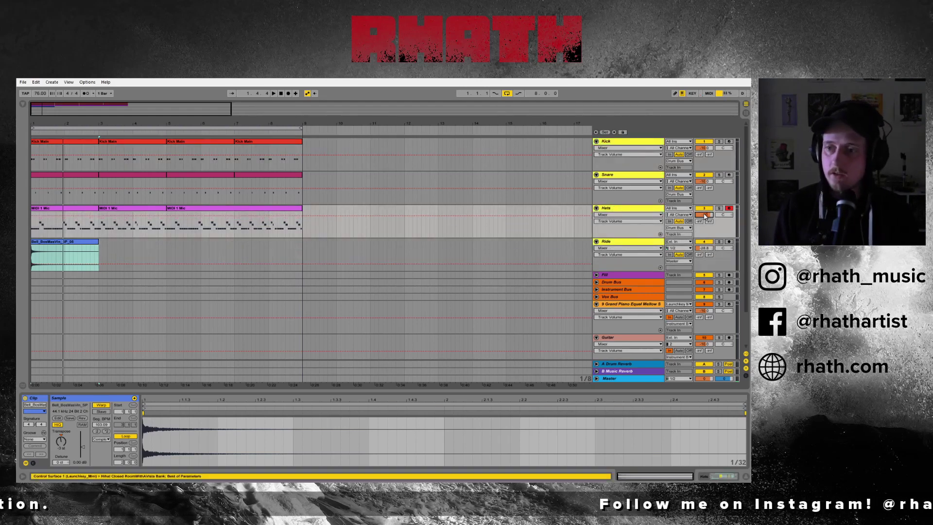
{"action": "left_click", "coordinate": [621, 242]}
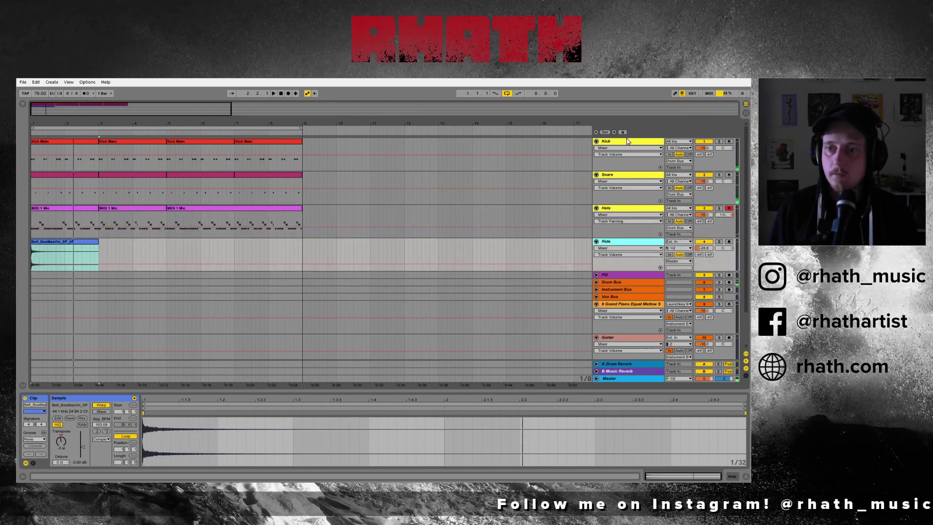
- Raise the Snare track's send to A Drum Reverb and adjust the Hats track's send while the beat plays
{"action": "left_click", "coordinate": [628, 187]}
{"action": "left_click", "coordinate": [622, 198]}
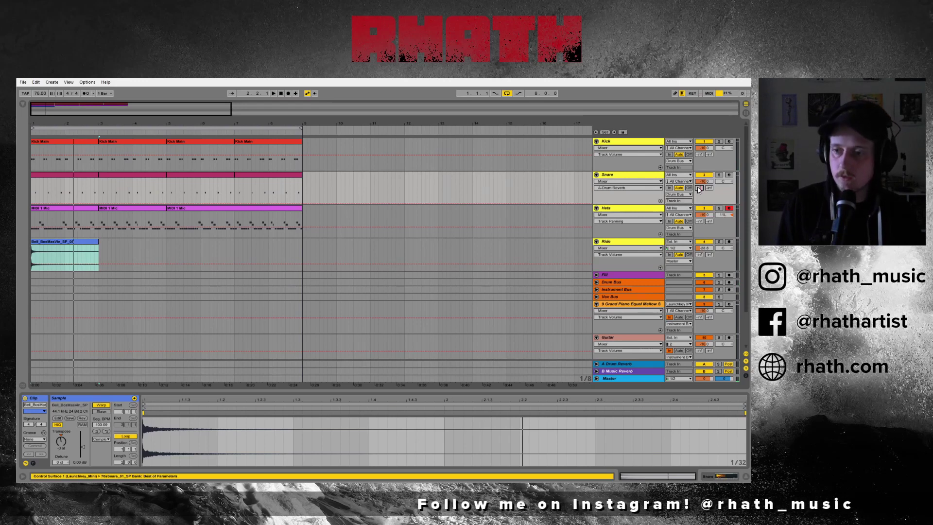
{"action": "left_click_drag", "start_coordinate": [699, 188], "coordinate": [699, 176]}
{"action": "key", "text": "space"}
{"action": "left_click_drag", "start_coordinate": [699, 222], "coordinate": [700, 193]}
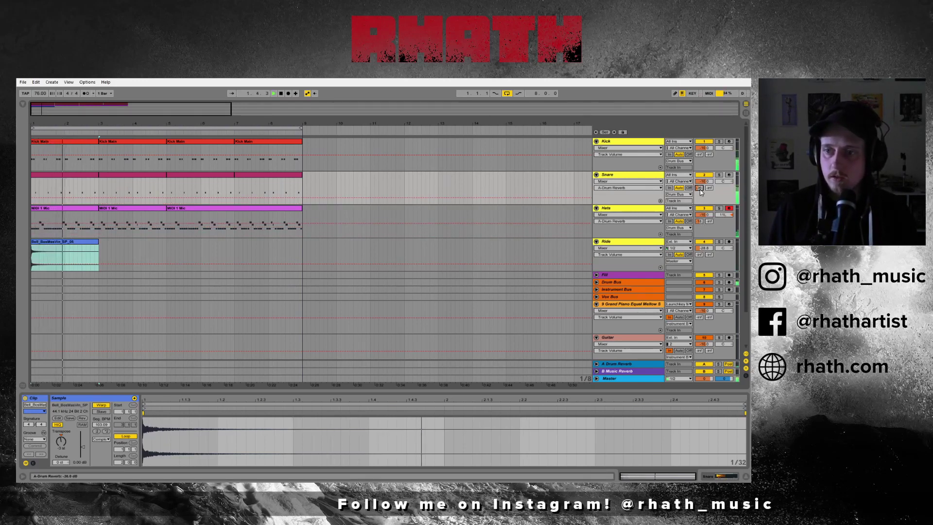
{"action": "left_click_drag", "start_coordinate": [699, 221], "coordinate": [701, 258]}
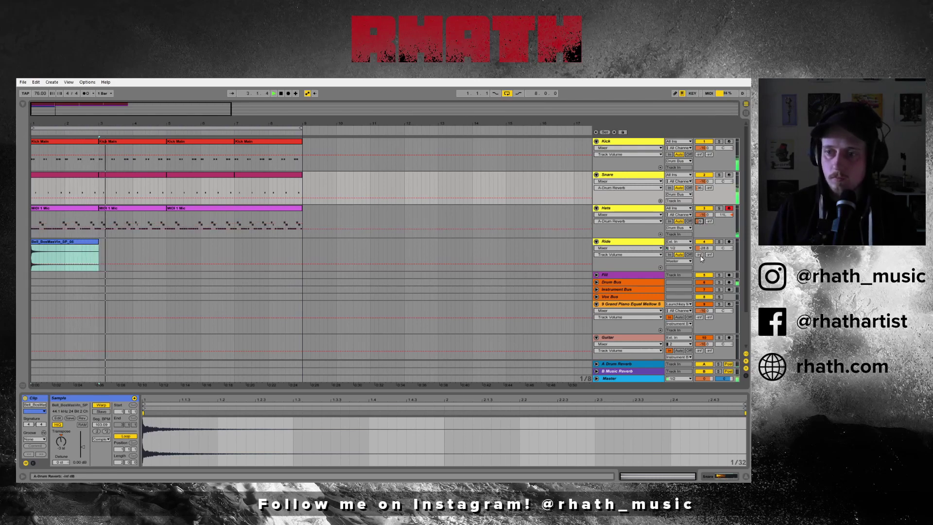
- Load the Room impulse response 5m AB C.flac in MConvolutionEZ on the A Drum Reverb return while playing the beat
{"action": "left_click", "coordinate": [615, 364]}
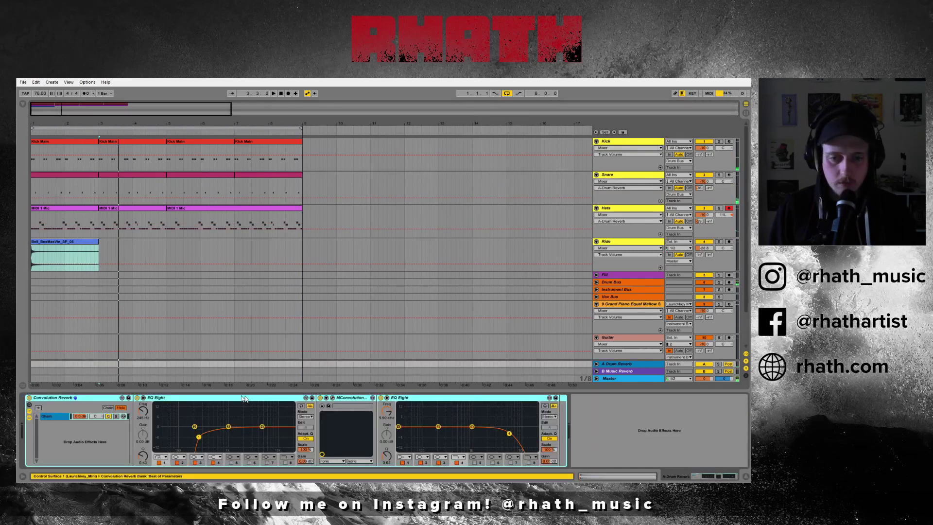
{"action": "left_click", "coordinate": [332, 398]}
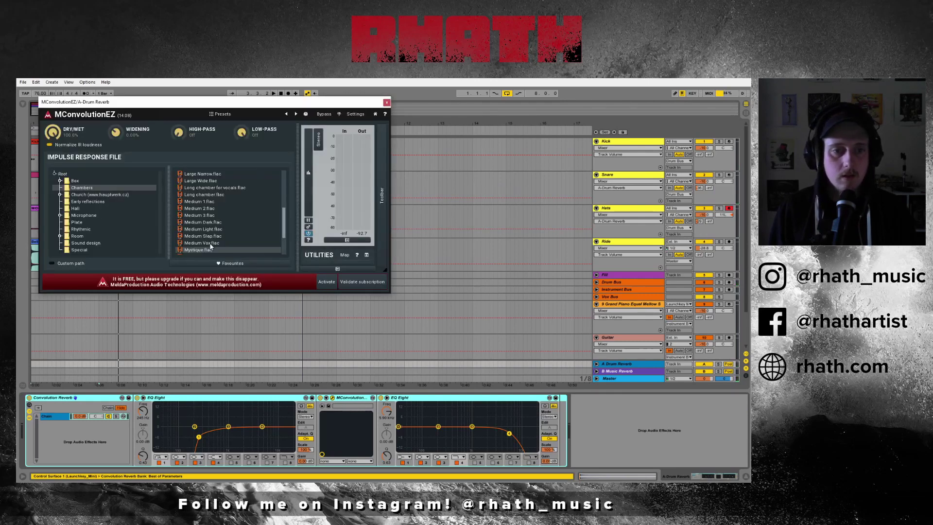
{"action": "left_click_drag", "start_coordinate": [174, 104], "coordinate": [238, 118]}
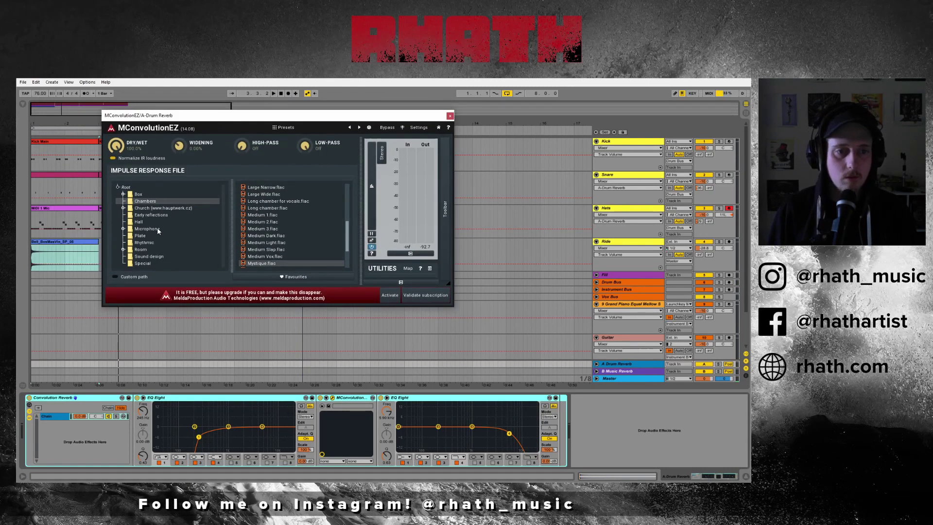
{"action": "left_click", "coordinate": [183, 249]}
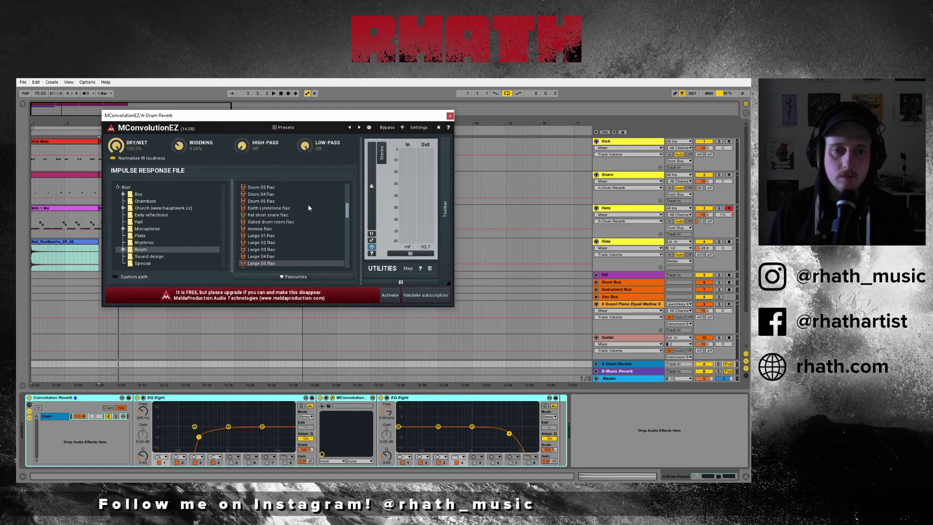
{"action": "scroll", "coordinate": [309, 208], "scroll_direction": "up", "scroll_amount": 5}
{"action": "key", "text": "space"}
{"action": "left_click", "coordinate": [282, 221]}
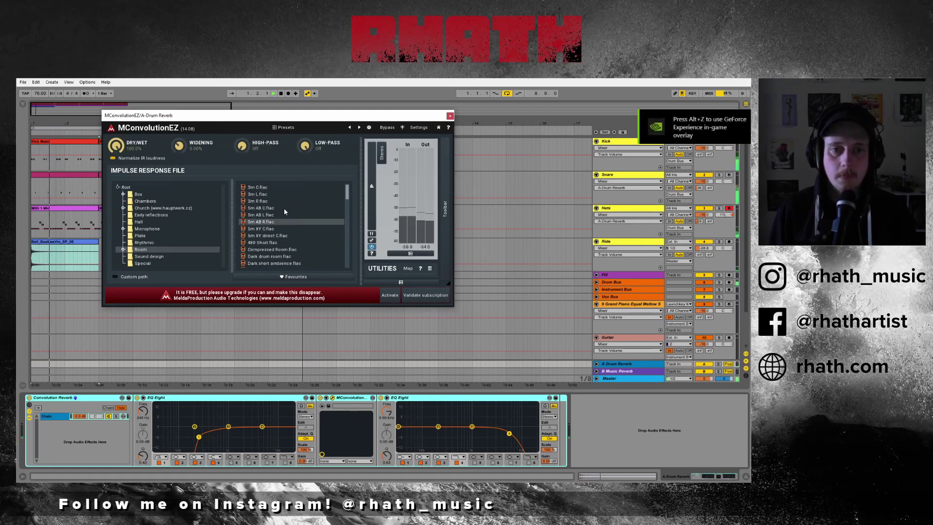
{"action": "left_click", "coordinate": [284, 208]}
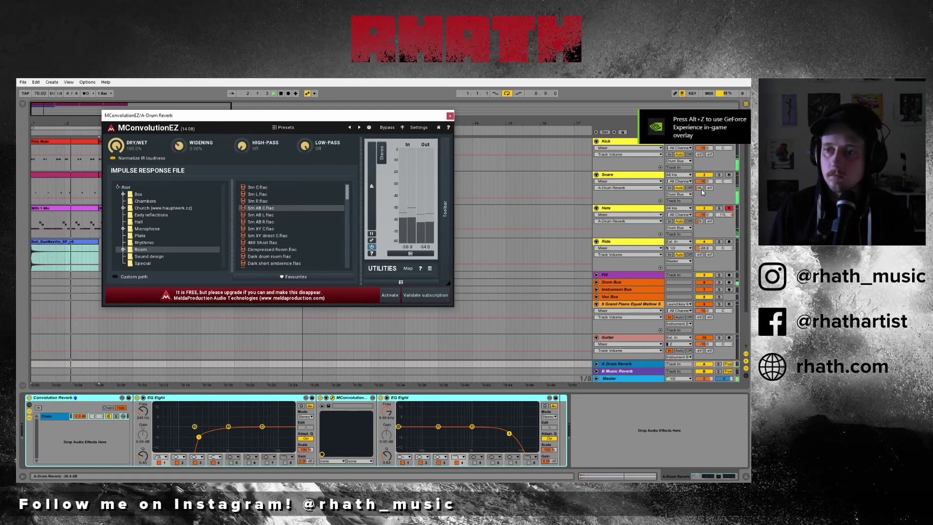
- Raise the Snare track's send to A Drum Reverb further and close the MConvolutionEZ window
{"action": "left_click_drag", "start_coordinate": [702, 192], "coordinate": [702, 183]}
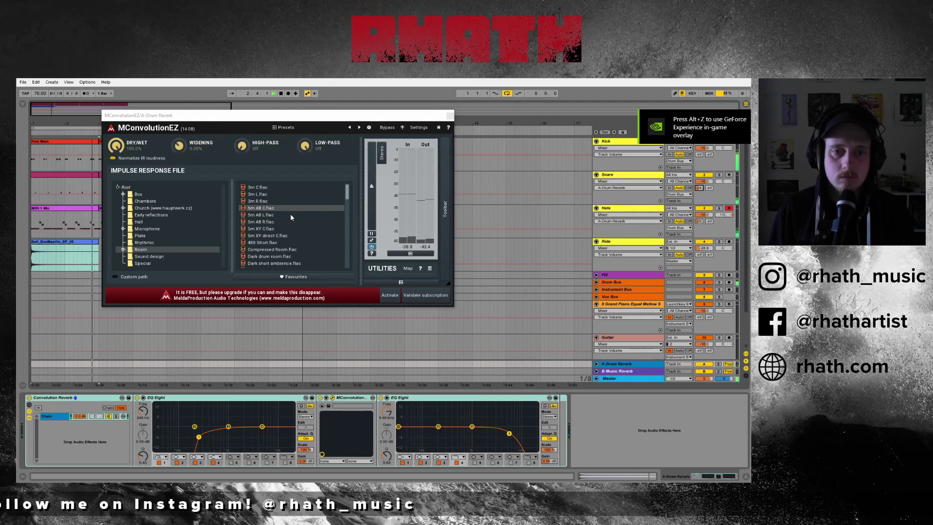
{"action": "left_click", "coordinate": [291, 208]}
{"action": "left_click", "coordinate": [450, 116]}
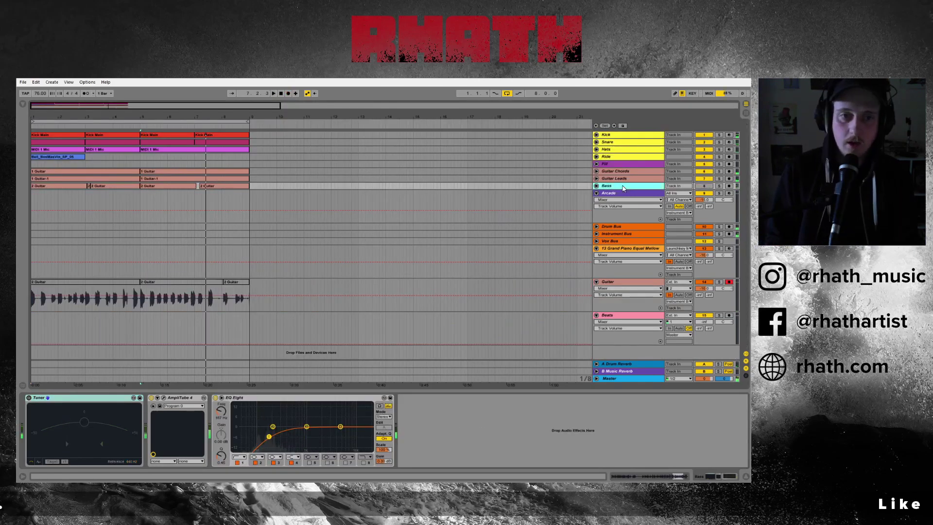
- Collapse the Guitar and Beats tracks, and display the device chains of the Bass and Guitar Leads tracks
{"action": "left_click", "coordinate": [597, 282]}
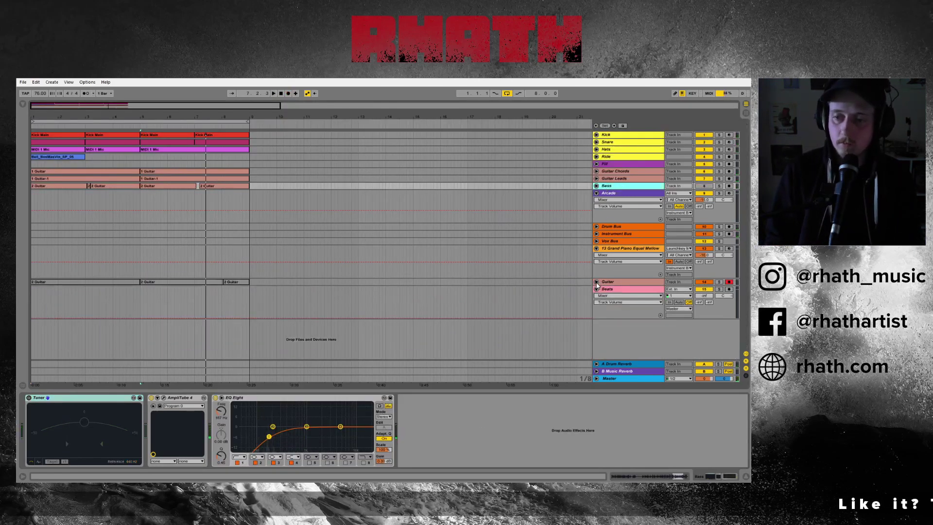
{"action": "left_click", "coordinate": [598, 294]}
{"action": "left_click", "coordinate": [596, 289]}
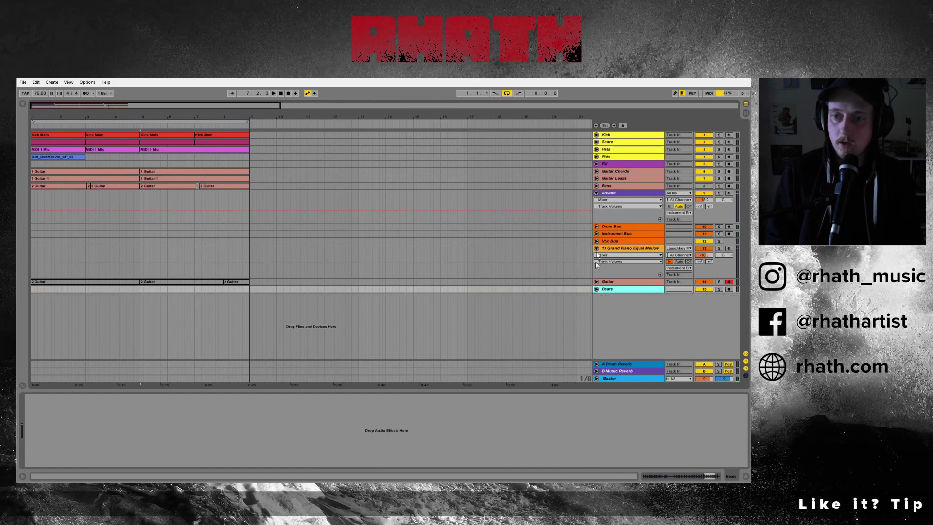
{"action": "left_click", "coordinate": [599, 197]}
{"action": "left_click", "coordinate": [610, 187]}
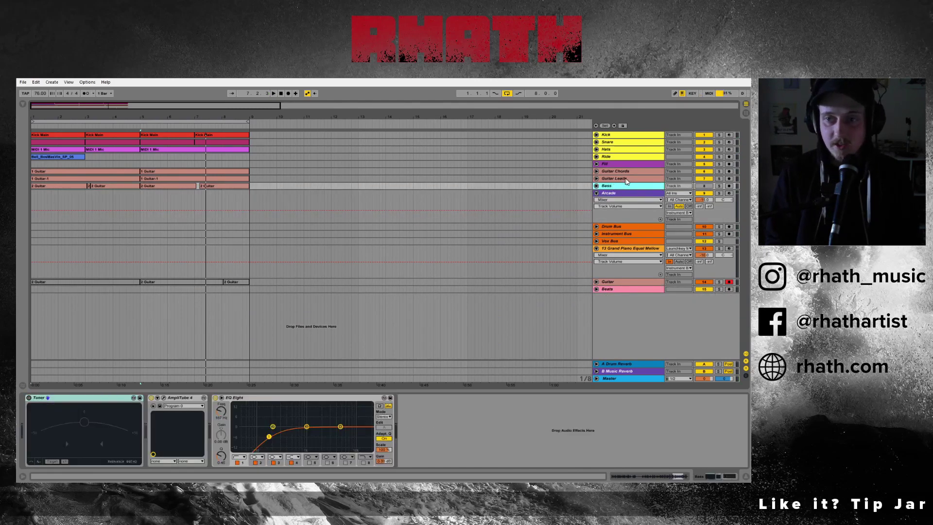
{"action": "left_click", "coordinate": [625, 180]}
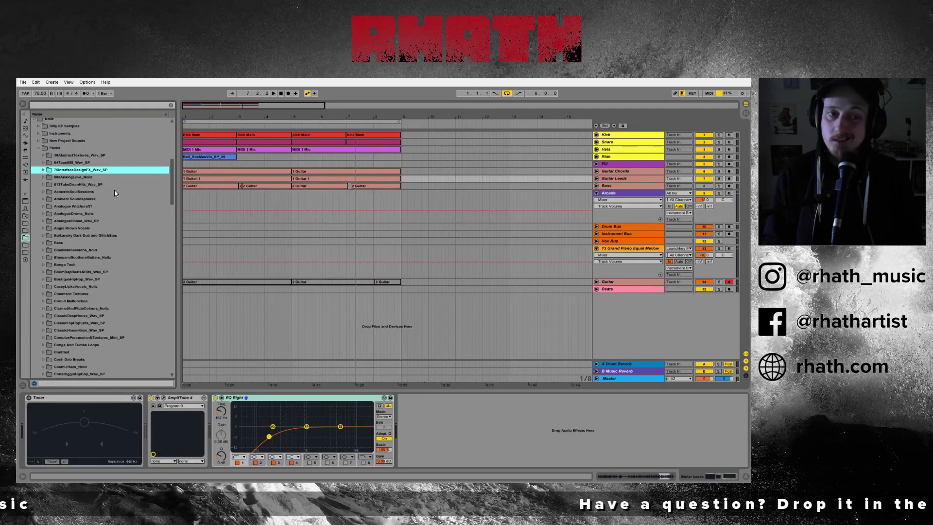
- Look through the sample packs in the Packs folder of the browser
{"action": "scroll", "coordinate": [114, 193], "scroll_direction": "down", "scroll_amount": 1}
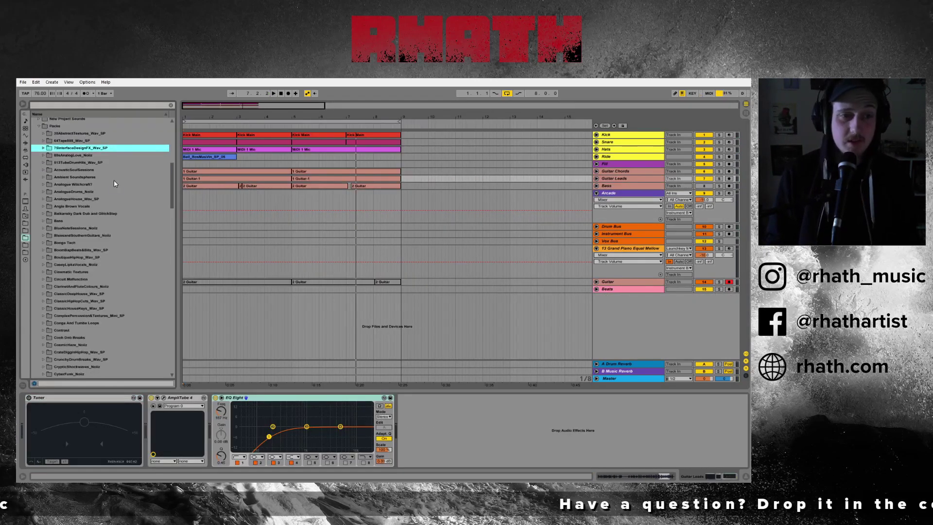
{"action": "key", "text": "Down"}
{"action": "key", "text": "Down"}
{"action": "key", "text": "Down"}
{"action": "key", "text": "Down"}
{"action": "key", "text": "Down"}
{"action": "key", "text": "Down"}
{"action": "key", "text": "Down"}
{"action": "key", "text": "Down"}
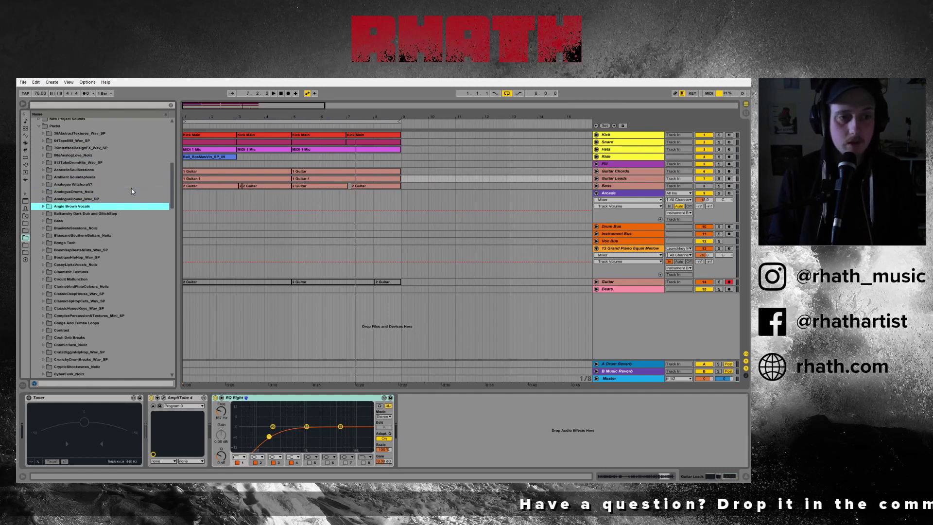
- Open the Arcade instrument's Lines library and preview the Funk Foundation and Analogue Noir sampler kits
{"action": "left_click", "coordinate": [627, 190]}
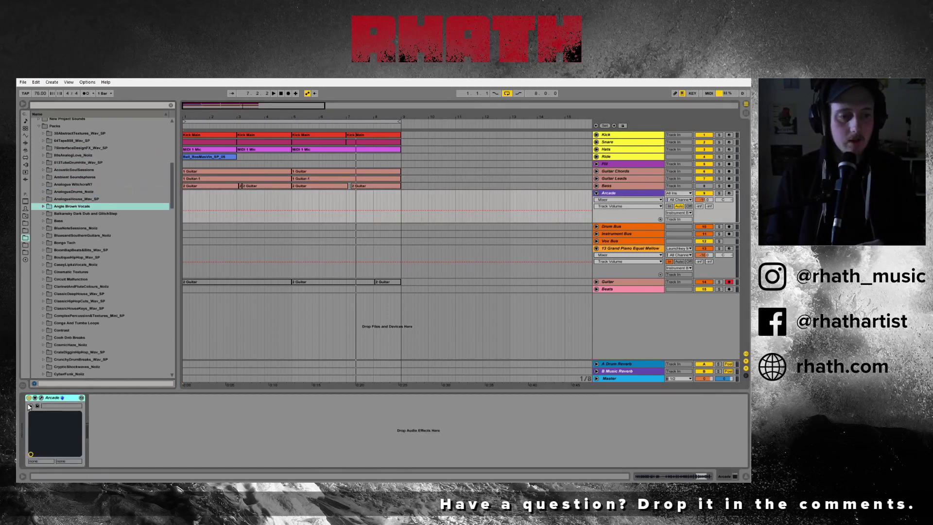
{"action": "left_click", "coordinate": [42, 398]}
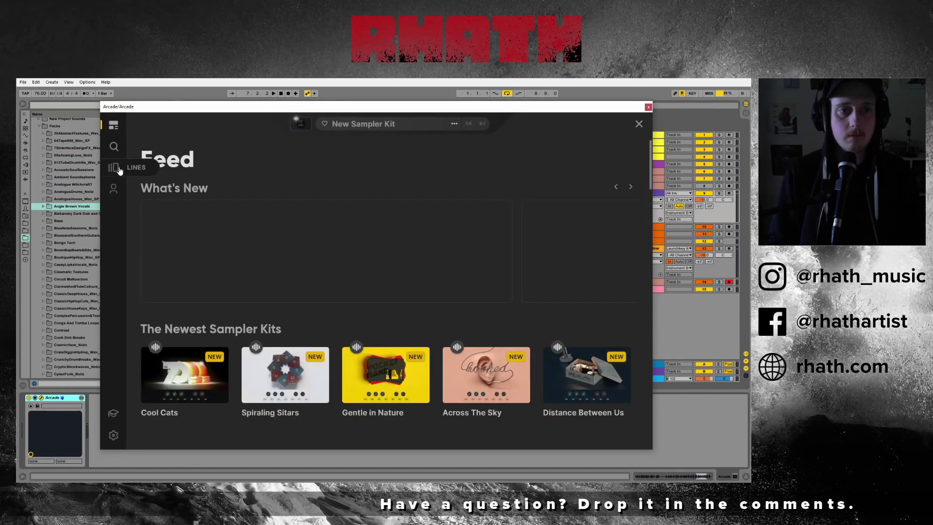
{"action": "left_click", "coordinate": [115, 168]}
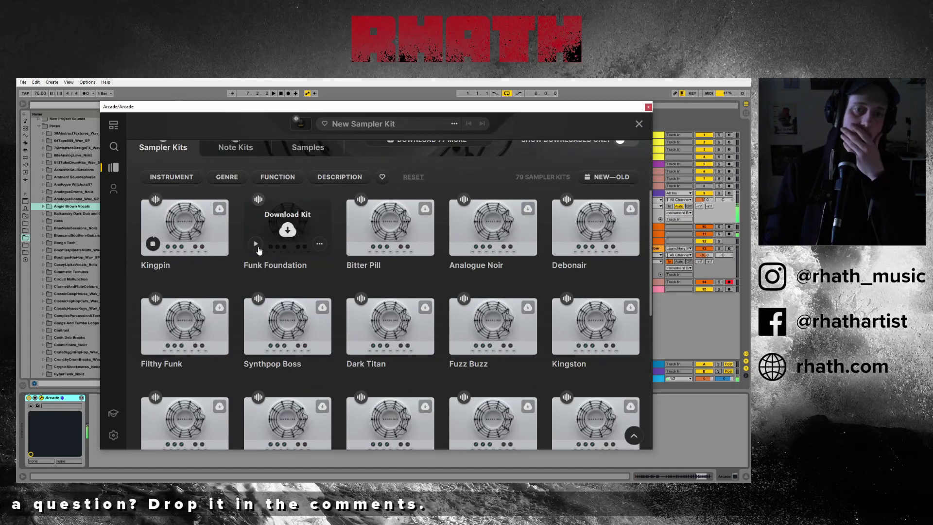
{"action": "left_click", "coordinate": [256, 244]}
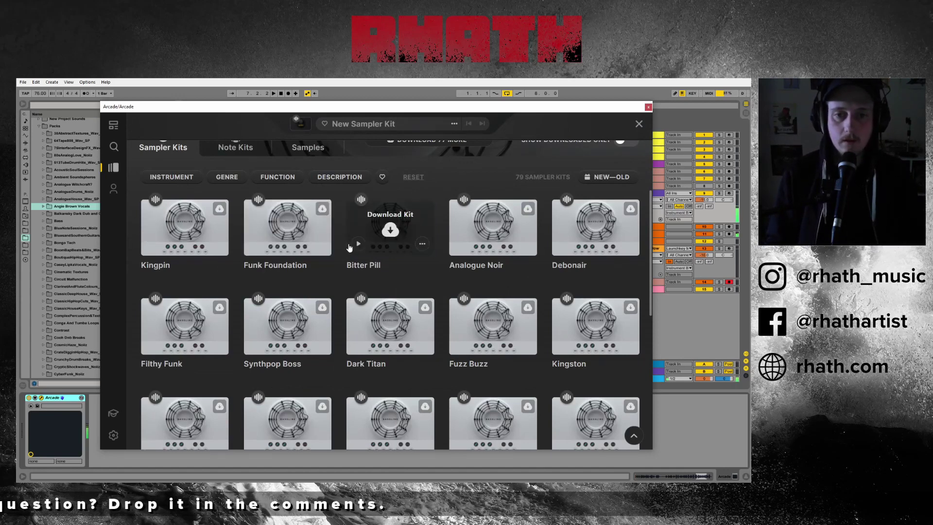
{"action": "left_click", "coordinate": [460, 245]}
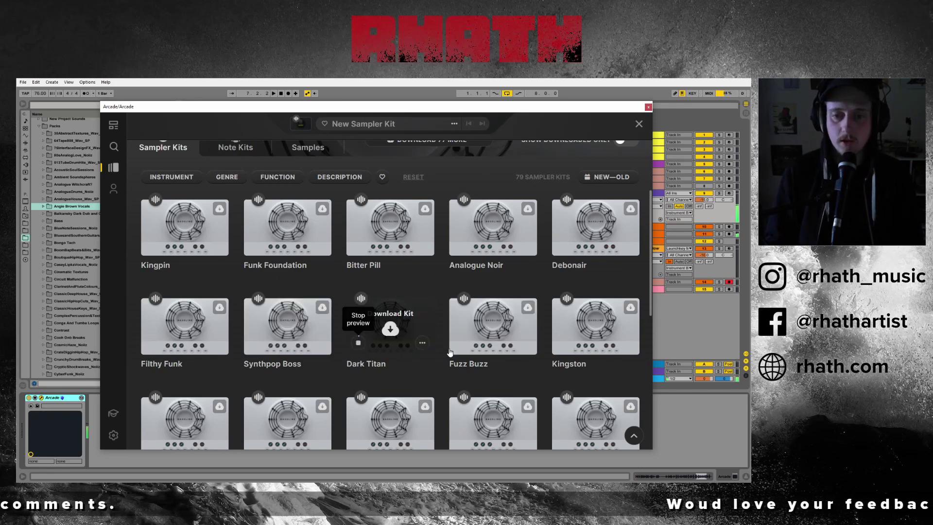
- Preview the Kingston, Paragon and Slappin' n' Walkin' sampler kits and look through the remaining kits
{"action": "scroll", "coordinate": [457, 291], "scroll_direction": "down", "scroll_amount": 3}
{"action": "left_click", "coordinate": [562, 208]}
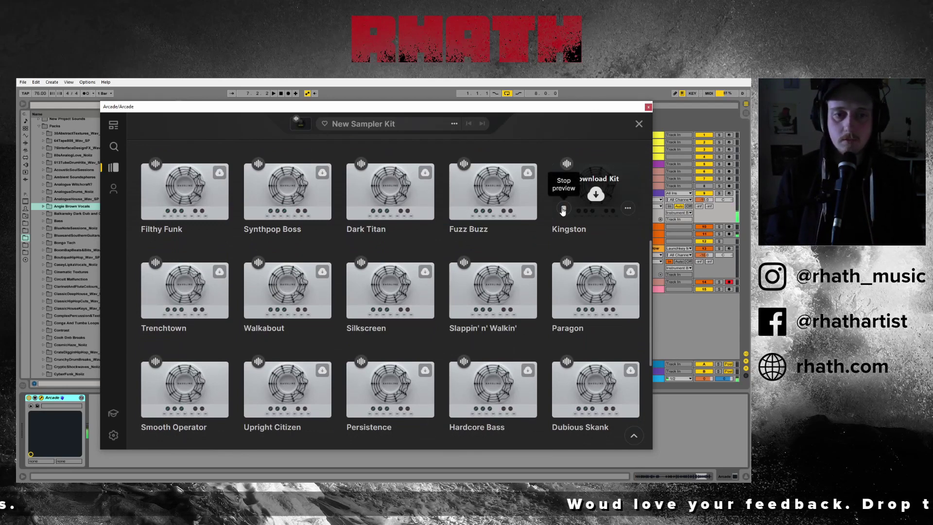
{"action": "left_click", "coordinate": [563, 307]}
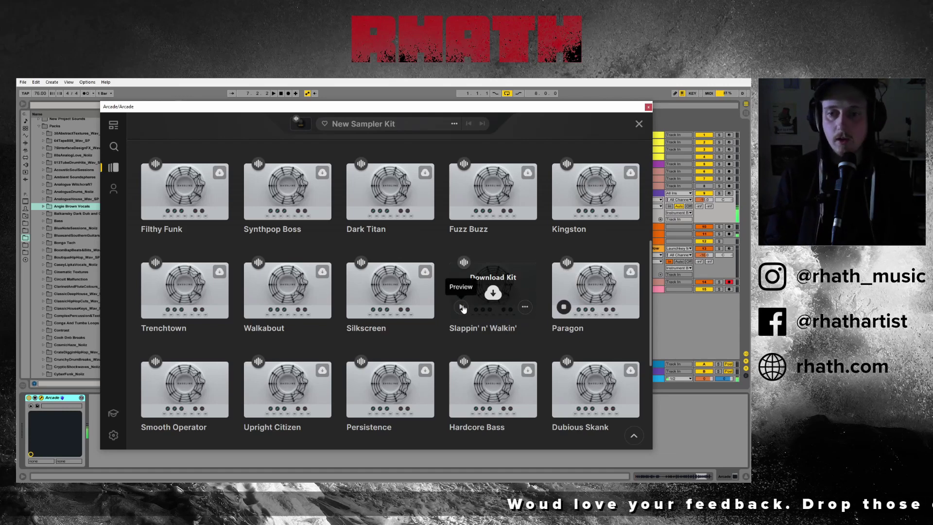
{"action": "left_click", "coordinate": [462, 306]}
{"action": "scroll", "coordinate": [370, 286], "scroll_direction": "down", "scroll_amount": 5}
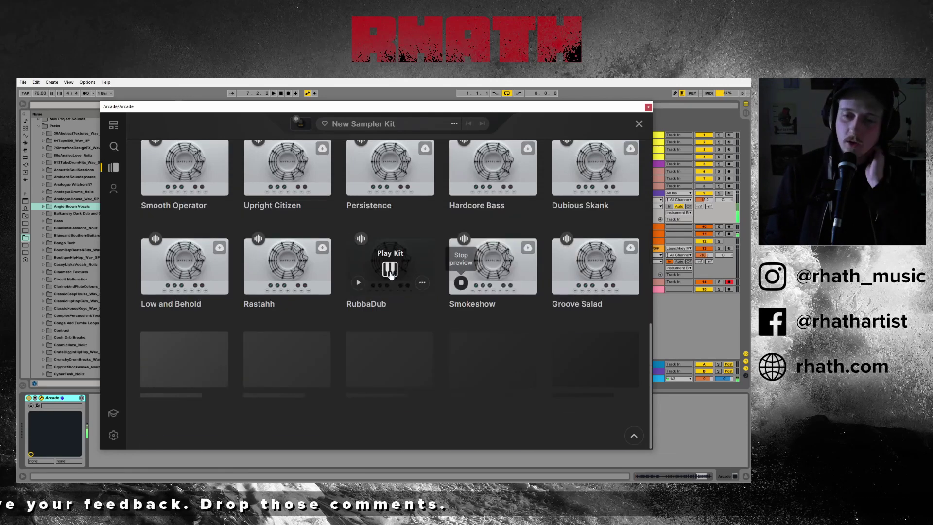
- Preview the RubbaDub and Rastahh sampler kits and look through the kits below them
{"action": "left_click", "coordinate": [358, 284]}
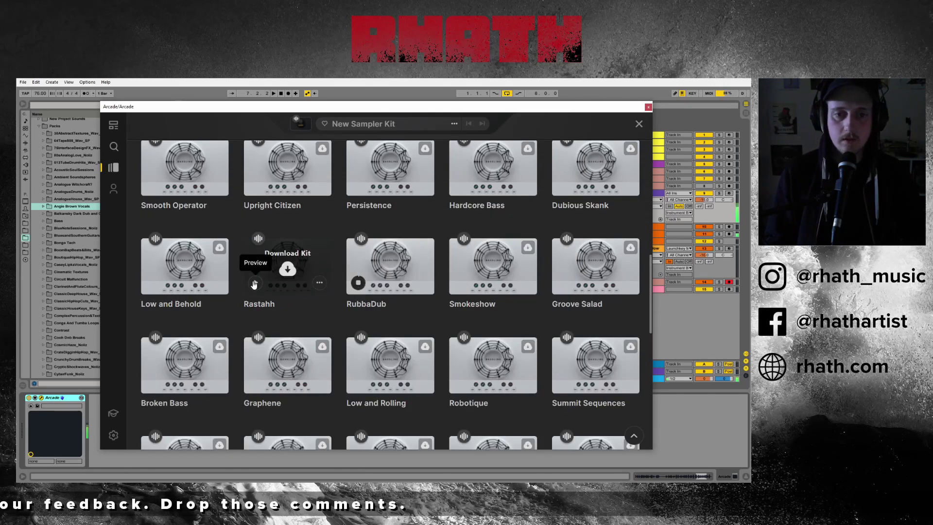
{"action": "left_click", "coordinate": [254, 283]}
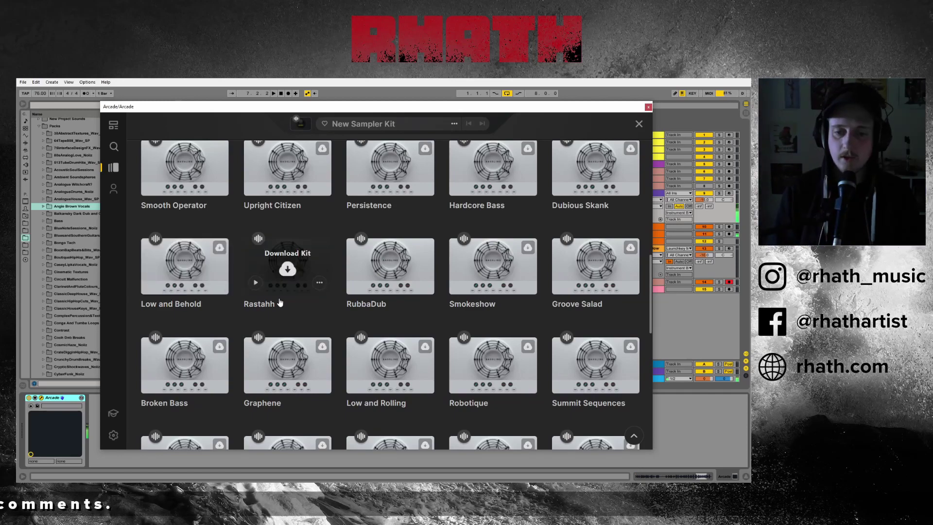
{"action": "scroll", "coordinate": [309, 245], "scroll_direction": "down", "scroll_amount": 3}
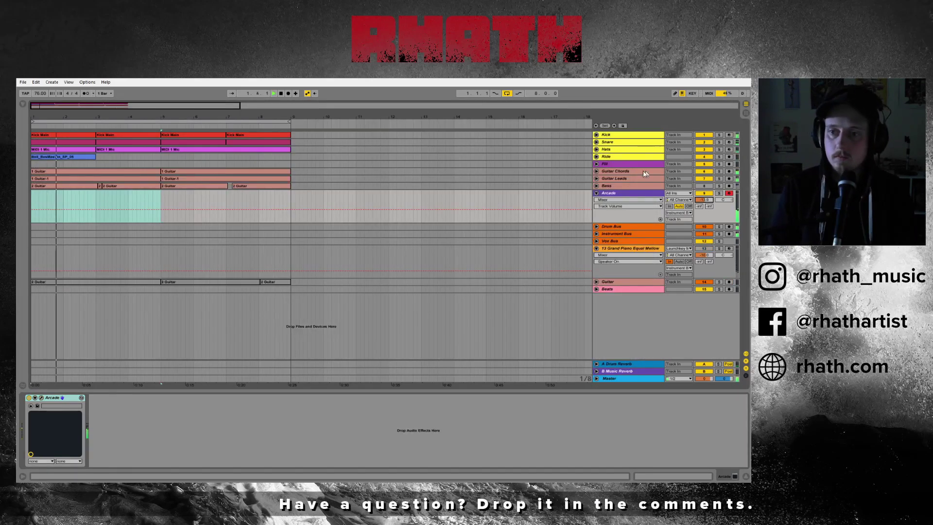
- Unfold the Guitar Chords track, fold the Guitar Leads and Arcade tracks, hide the clip's note editor, and open the Arcade track's options
{"action": "left_click", "coordinate": [597, 171]}
{"action": "left_click", "coordinate": [635, 174]}
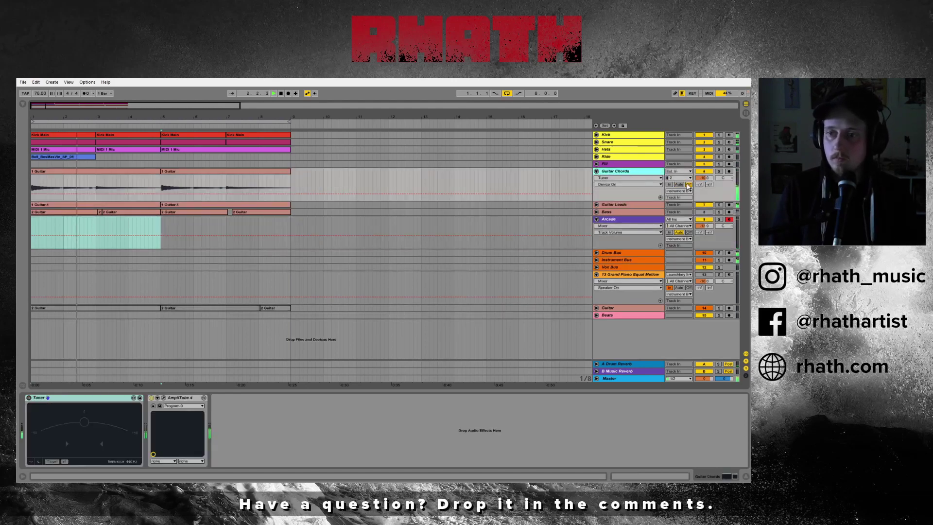
{"action": "left_click", "coordinate": [605, 219]}
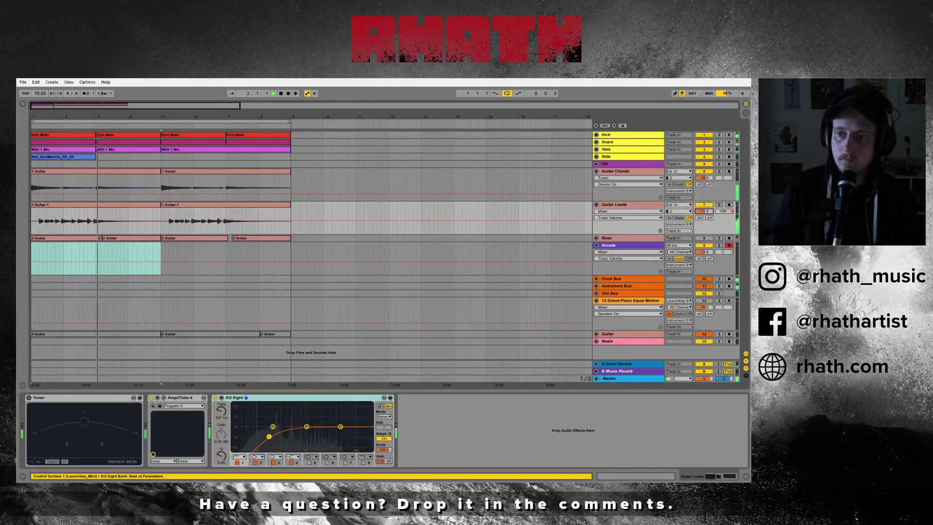
{"action": "left_click", "coordinate": [597, 220]}
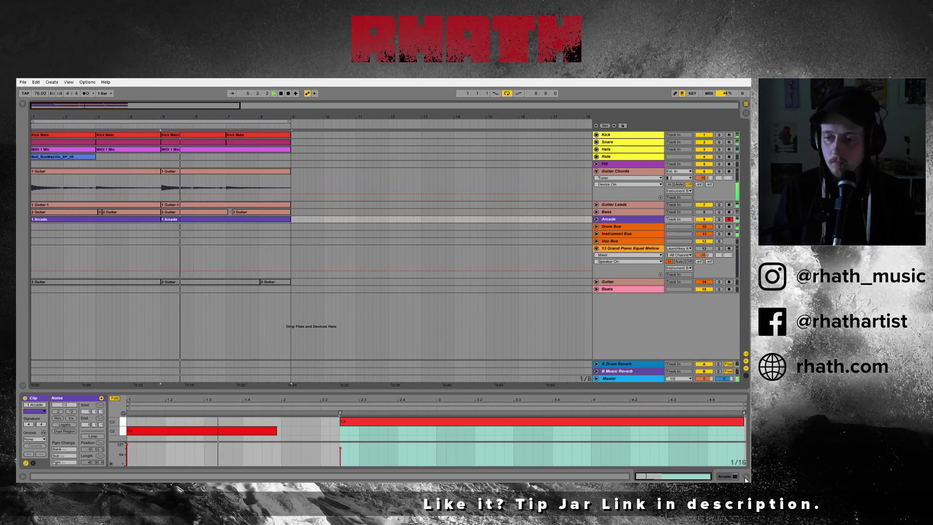
{"action": "left_click", "coordinate": [746, 478]}
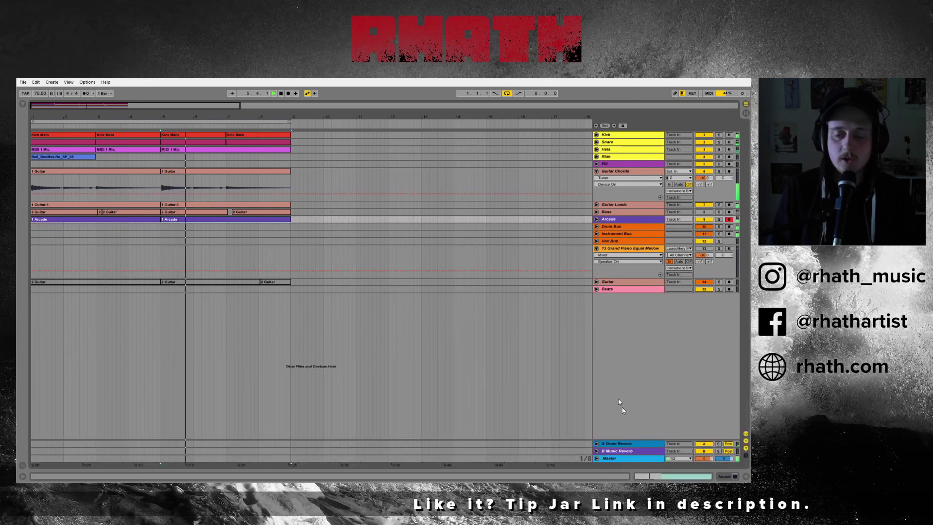
{"action": "right_click", "coordinate": [615, 223]}
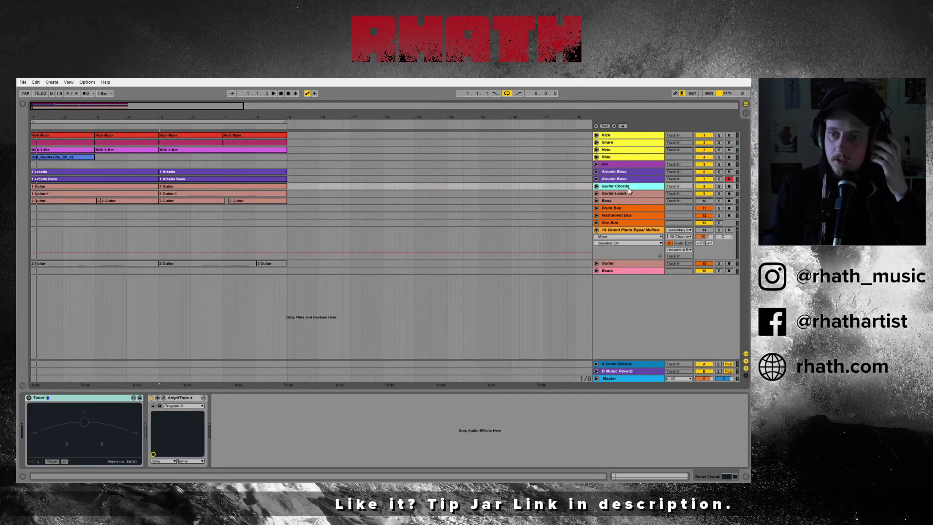
- Set the first EQ Eight band on the Guitar Chords track to a low-cut filter and roll off the low end during playback
{"action": "key", "text": "space"}
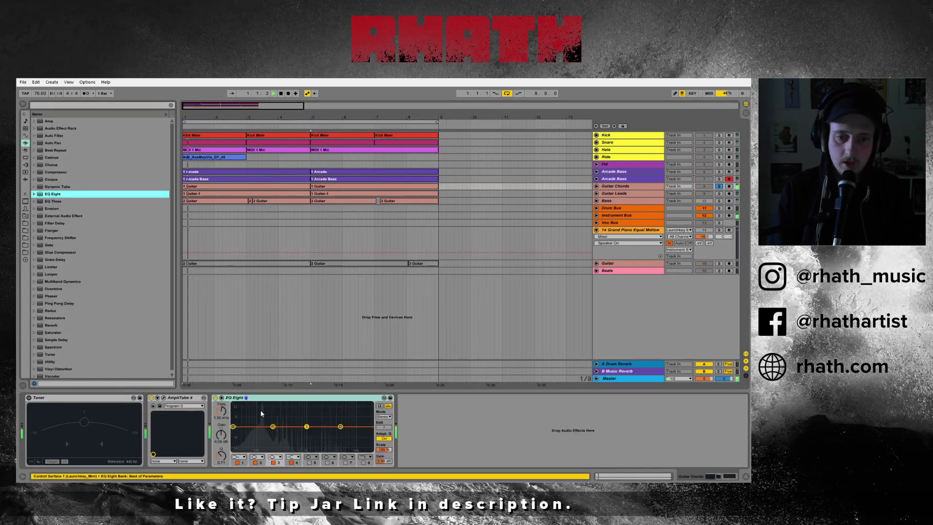
{"action": "left_click", "coordinate": [240, 458]}
{"action": "left_click", "coordinate": [242, 413]}
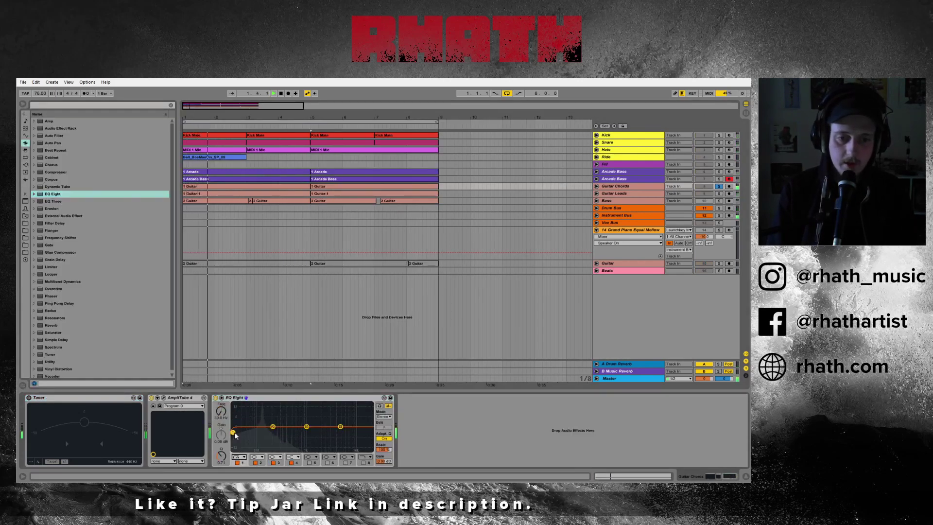
{"action": "key", "text": "space"}
{"action": "key", "text": "space"}
{"action": "left_click_drag", "start_coordinate": [270, 432], "coordinate": [270, 439]}
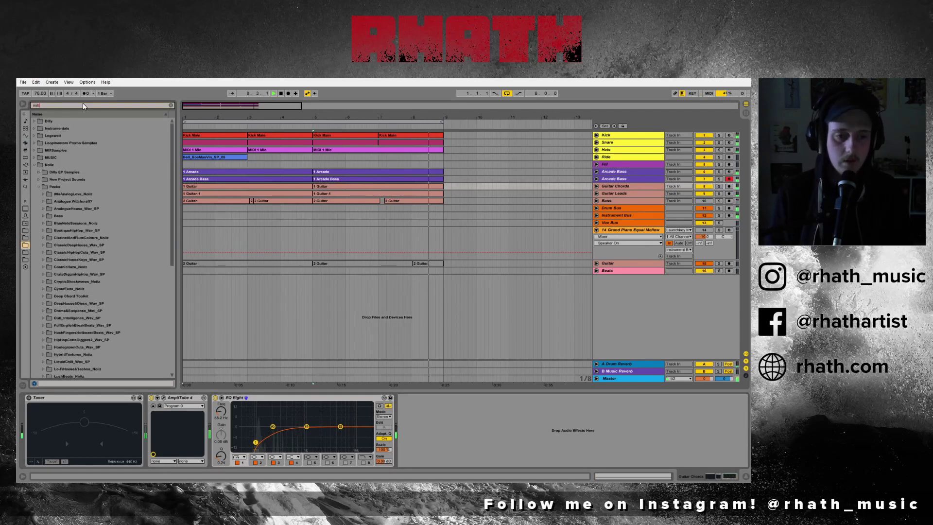
- Find the 160_Am_SoftRoundSubBass_01_001.wav loop in the ParadiseFlow pack and place it at the start of the Sub track
{"action": "left_click", "coordinate": [111, 162]}
{"action": "key", "text": "Down"}
{"action": "key", "text": "Right"}
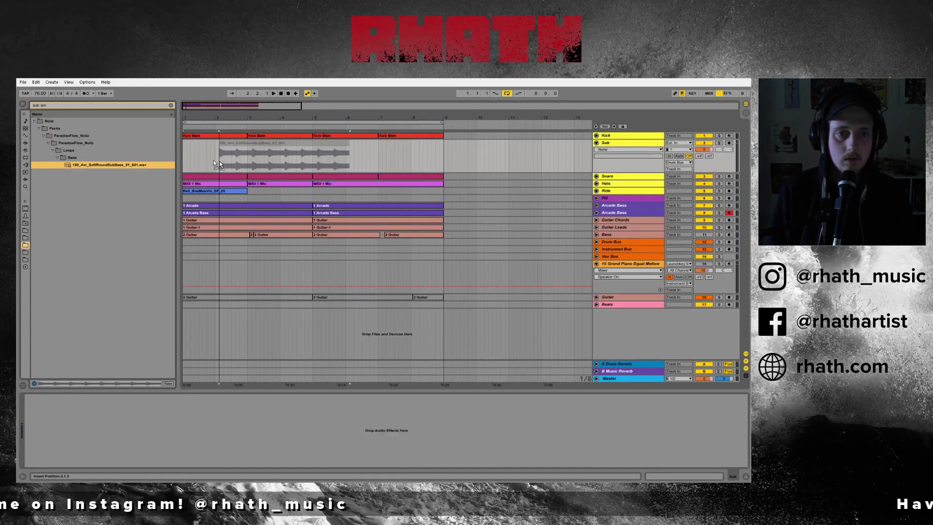
{"action": "left_click_drag", "start_coordinate": [184, 158], "coordinate": [183, 159]}
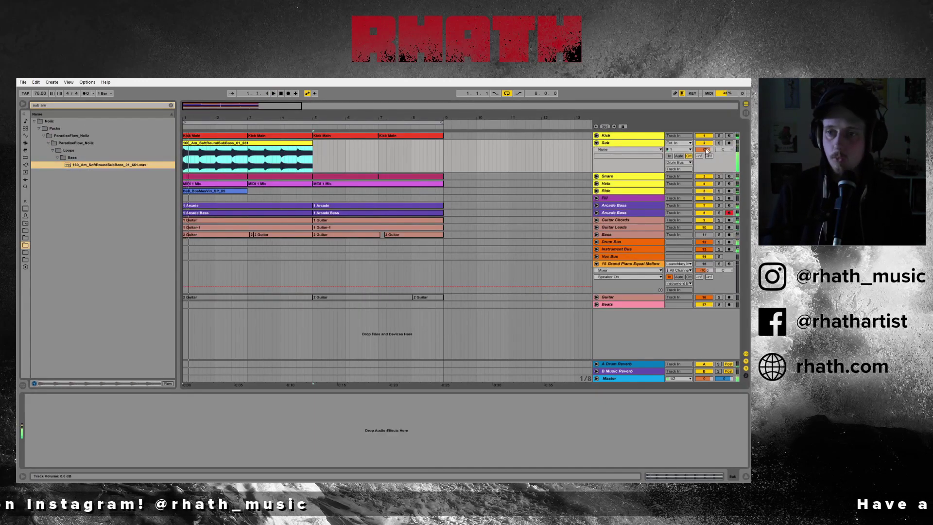
- Balance the Sub track's volume, turning its solo off to play it with the full mix
{"action": "left_click_drag", "start_coordinate": [706, 151], "coordinate": [706, 151]}
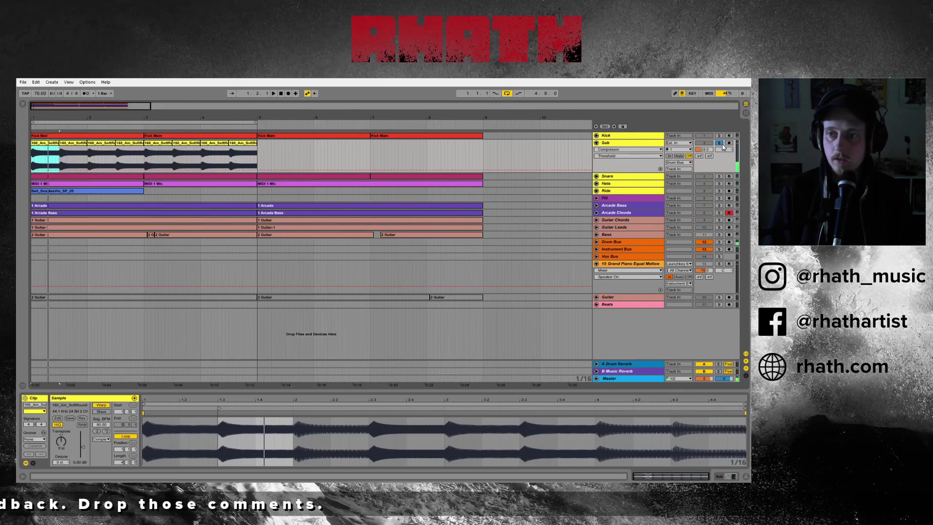
{"action": "left_click", "coordinate": [720, 143]}
{"action": "key", "text": "space"}
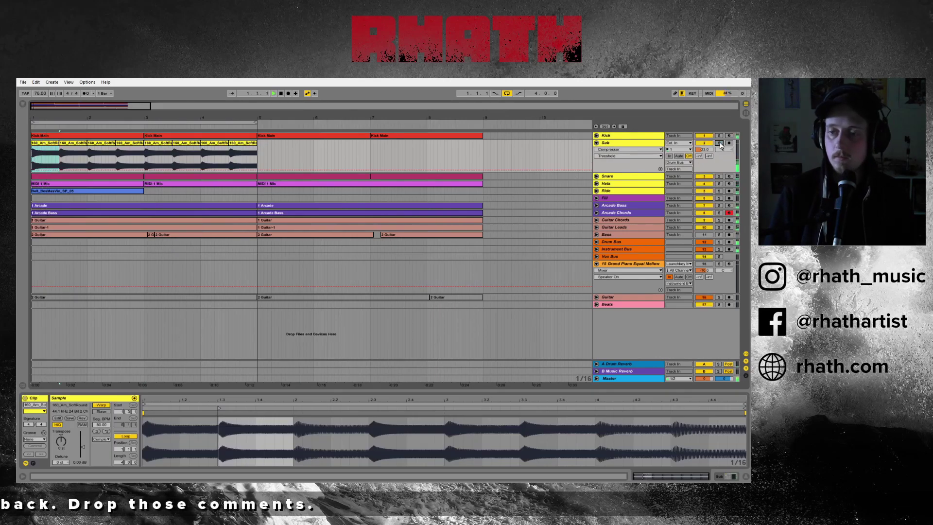
{"action": "left_click", "coordinate": [702, 151]}
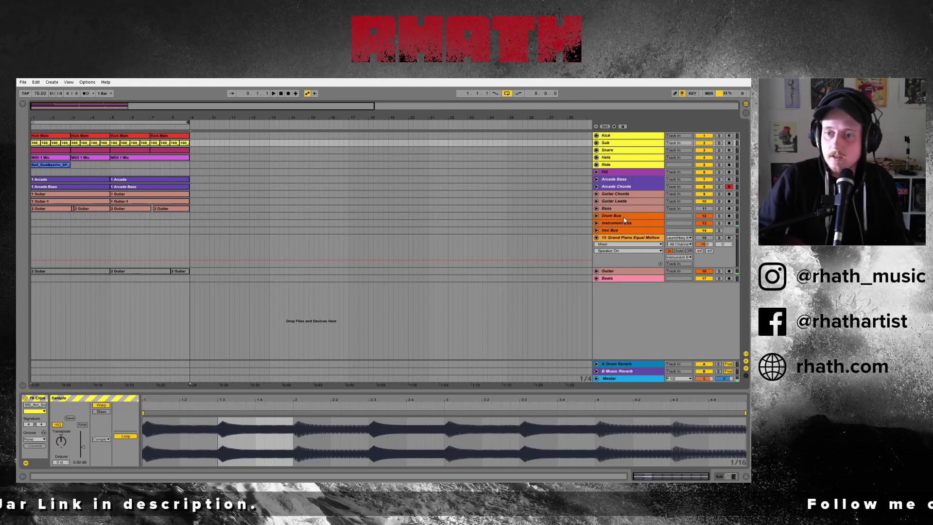
- Unfold the Sub track, display its sidechained Compressor, and play the track soloed
{"action": "left_click", "coordinate": [641, 271]}
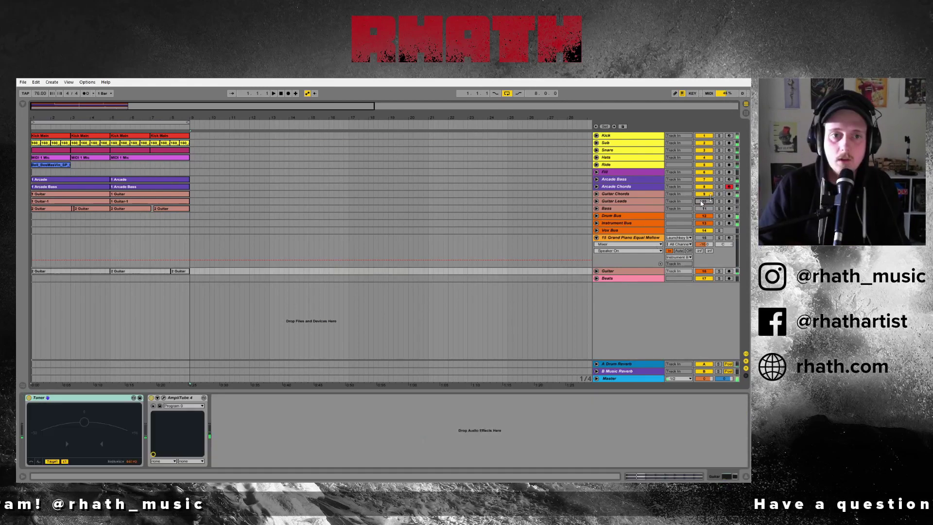
{"action": "left_click", "coordinate": [604, 143]}
{"action": "left_click", "coordinate": [596, 143]}
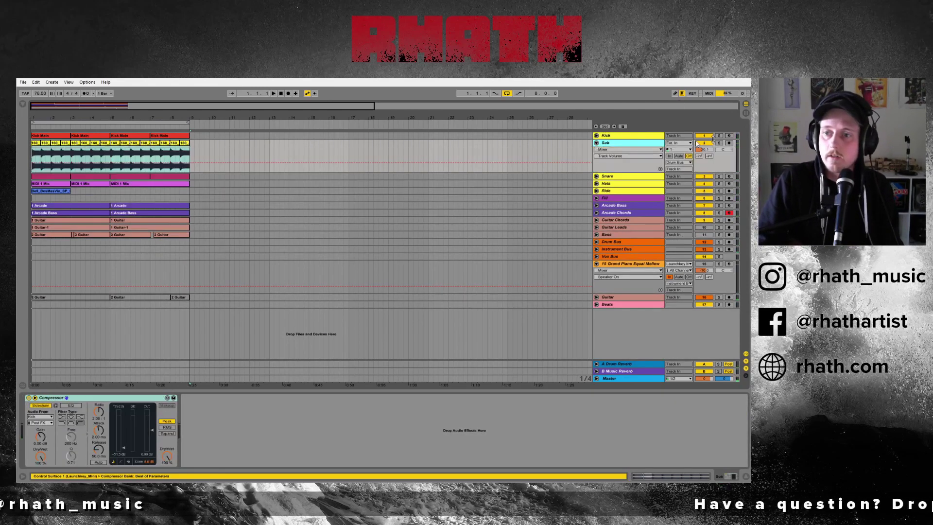
{"action": "left_click", "coordinate": [704, 143]}
{"action": "left_click", "coordinate": [720, 143]}
{"action": "key", "text": "space"}
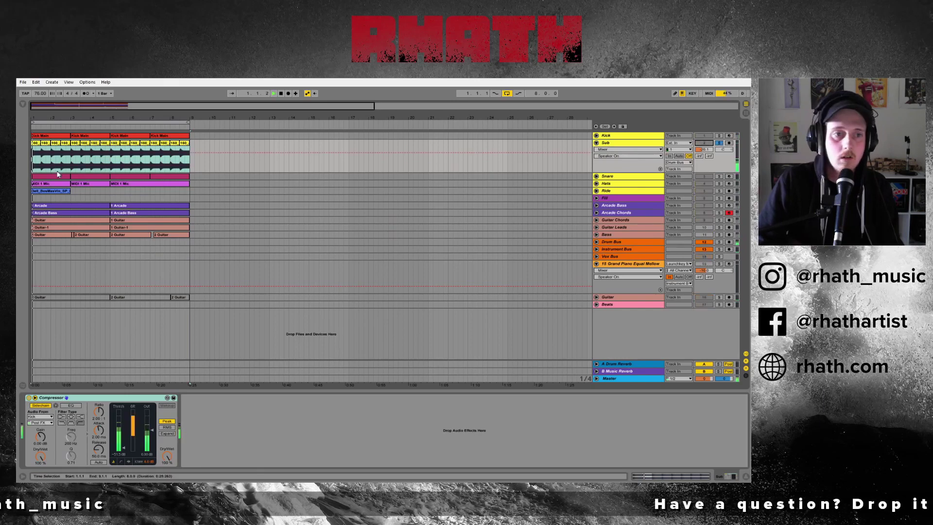
- Stop playback and create fades on the sub bass clips of the Sub track
{"action": "left_click_drag", "start_coordinate": [42, 116], "coordinate": [44, 163]}
{"action": "key", "text": "space"}
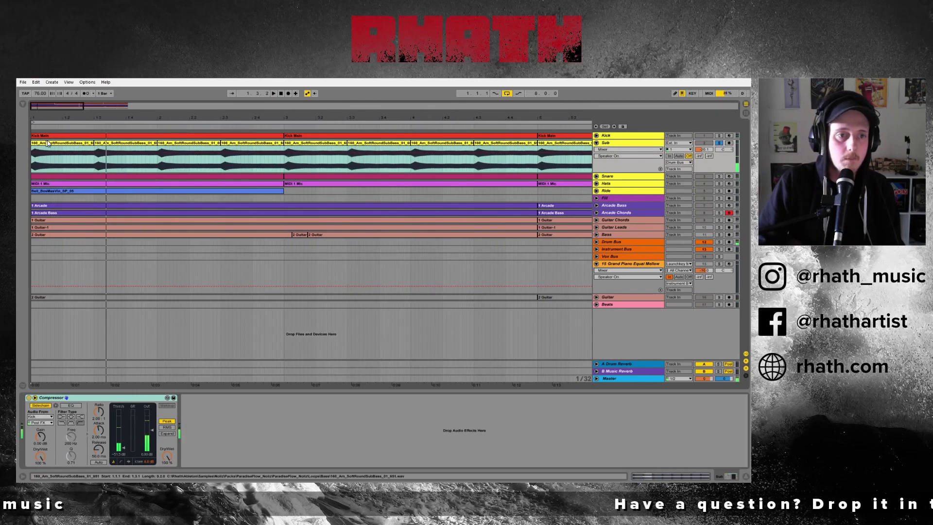
{"action": "left_click", "coordinate": [49, 143]}
{"action": "key", "text": "ctrl+alt+f"}
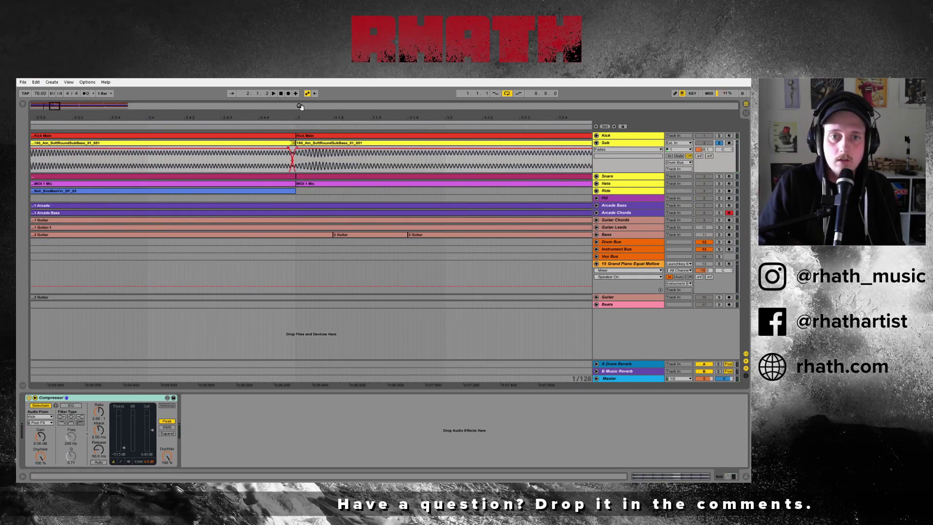
- Crossfade the joins between neighbouring sub bass clips on the Sub track from bar 3 to bar 5
{"action": "left_click_drag", "start_coordinate": [300, 116], "coordinate": [312, 153]}
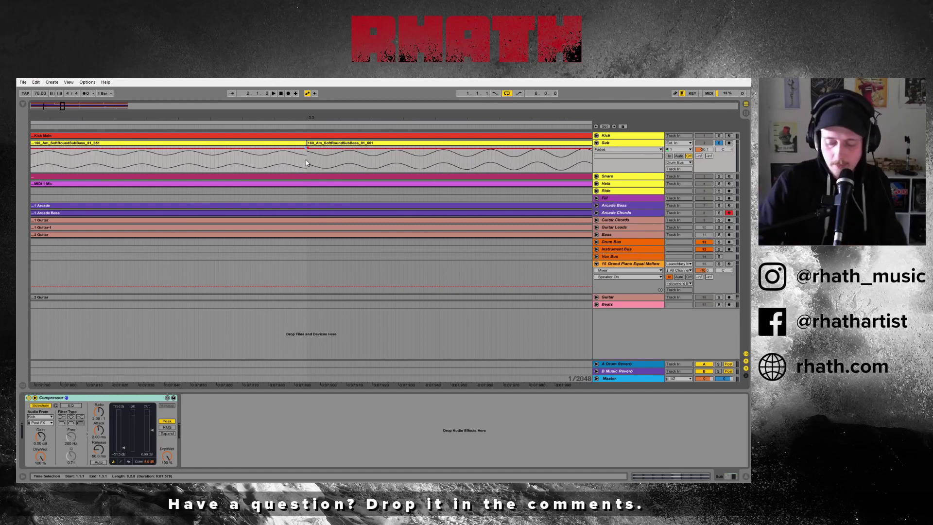
{"action": "left_click", "coordinate": [313, 145]}
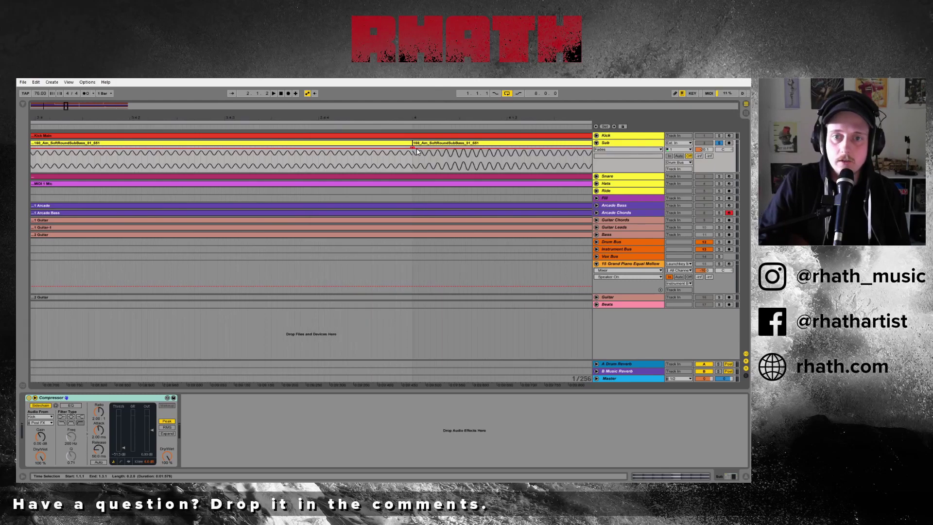
{"action": "left_click_drag", "start_coordinate": [412, 149], "coordinate": [303, 93]}
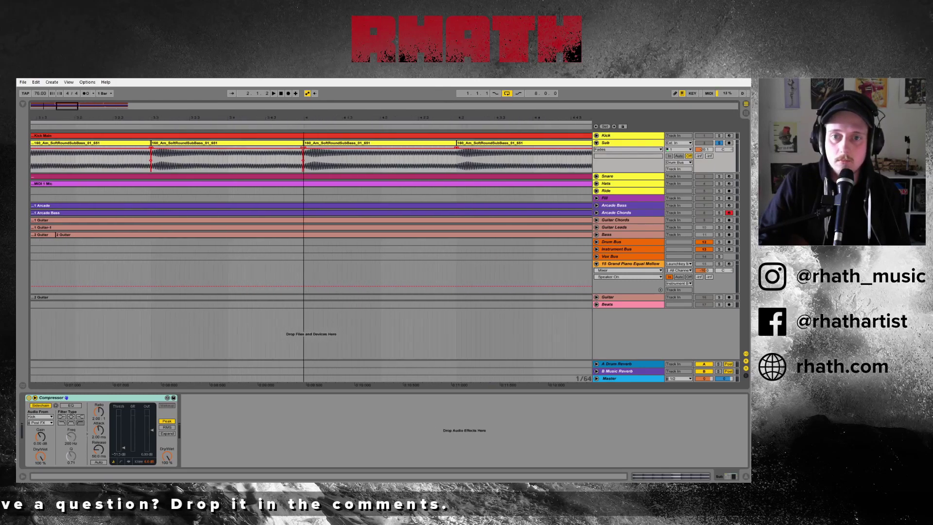
{"action": "left_click_drag", "start_coordinate": [412, 118], "coordinate": [409, 148]}
{"action": "left_click", "coordinate": [409, 127]}
{"action": "left_click_drag", "start_coordinate": [408, 117], "coordinate": [48, 92]}
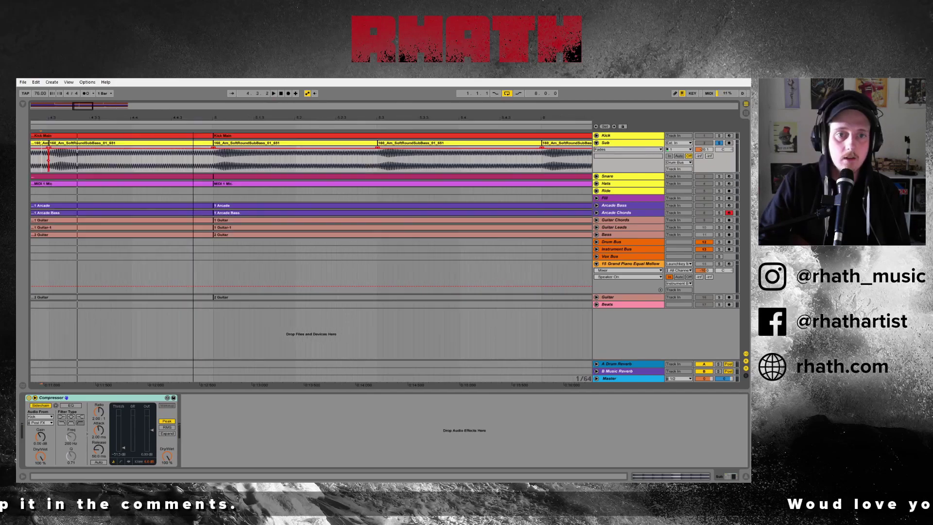
{"action": "left_click_drag", "start_coordinate": [192, 92], "coordinate": [263, 123]}
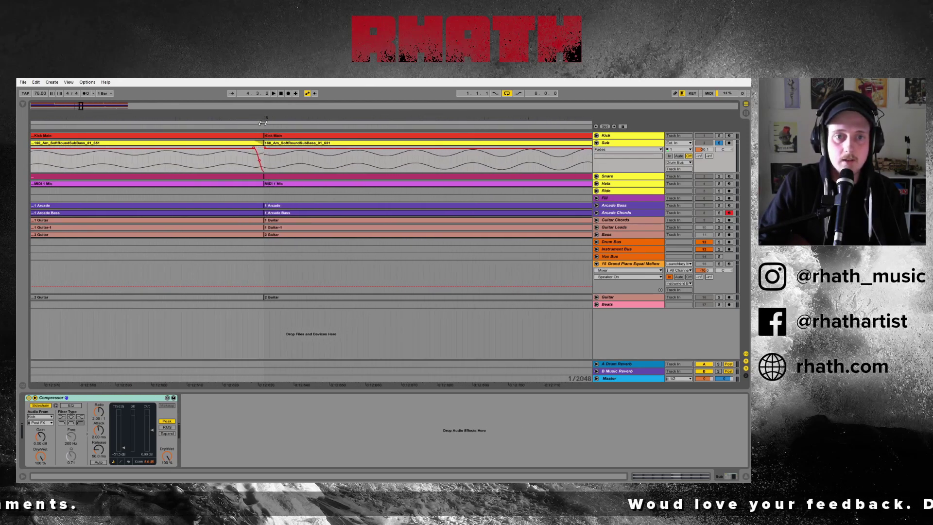
{"action": "left_click", "coordinate": [258, 106]}
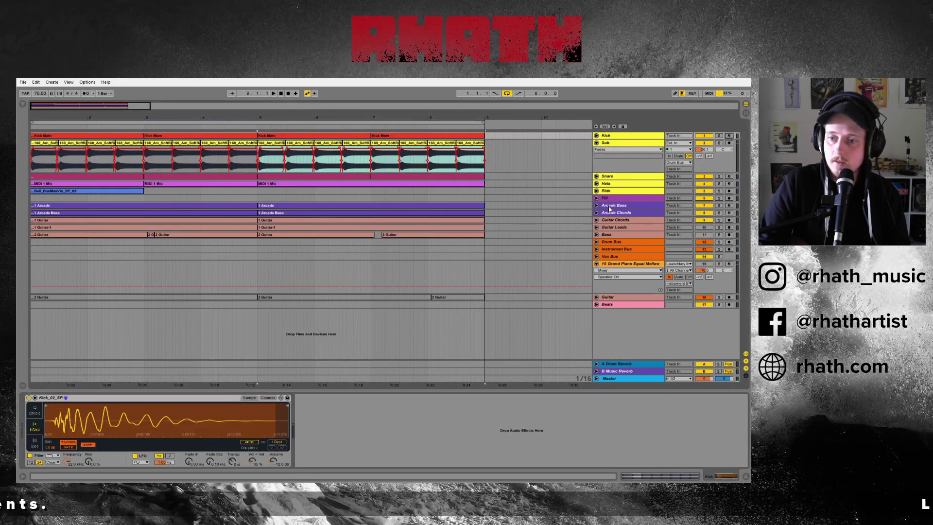
- Look through the Lines library of the Arcade instrument on the new Arcade Chords track
{"action": "left_click", "coordinate": [628, 267]}
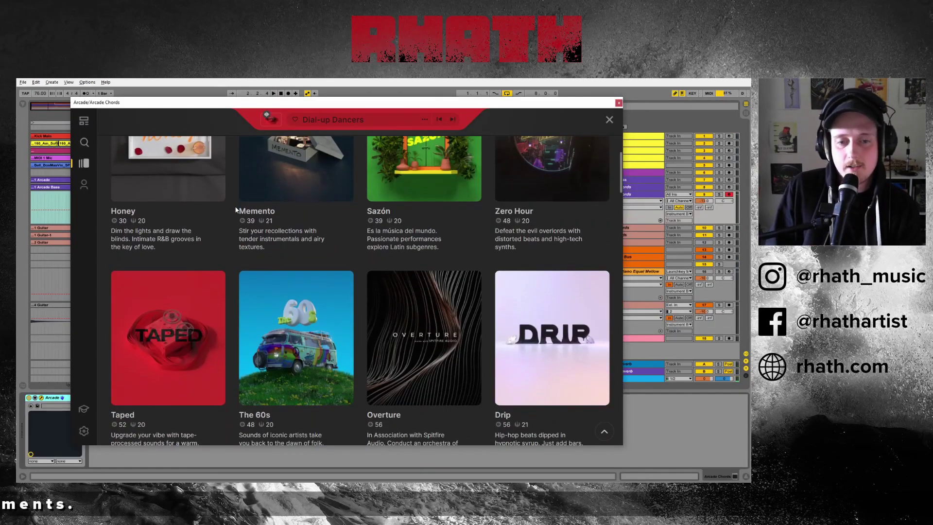
{"action": "scroll", "coordinate": [236, 210], "scroll_direction": "down", "scroll_amount": 3}
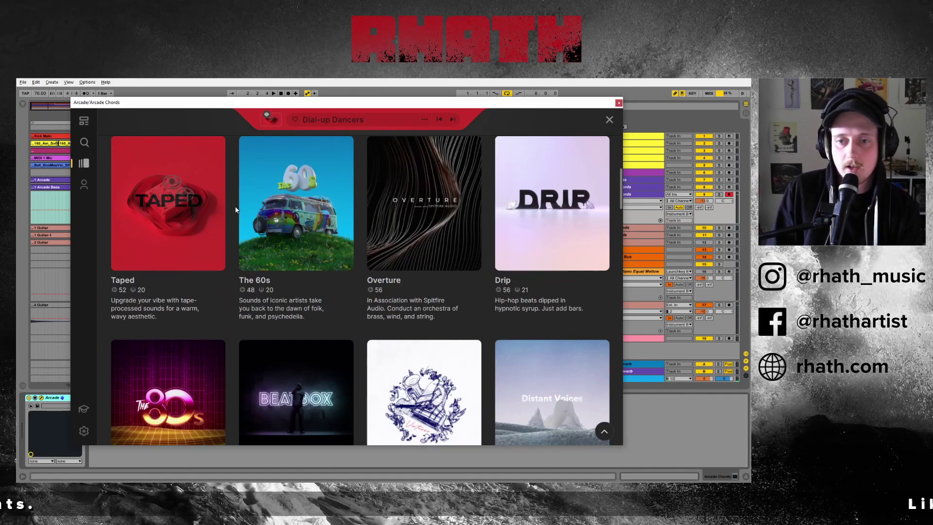
{"action": "scroll", "coordinate": [236, 210], "scroll_direction": "down", "scroll_amount": 2}
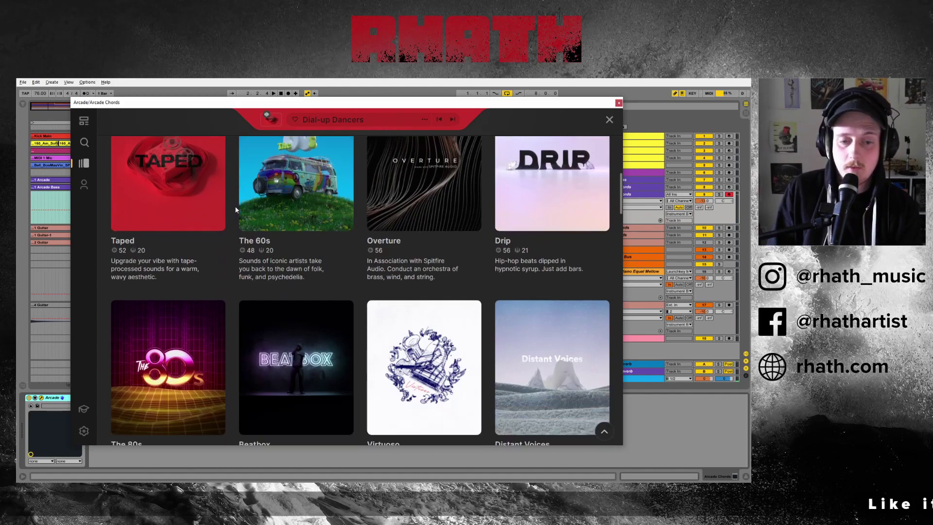
{"action": "scroll", "coordinate": [195, 210], "scroll_direction": "up", "scroll_amount": 1}
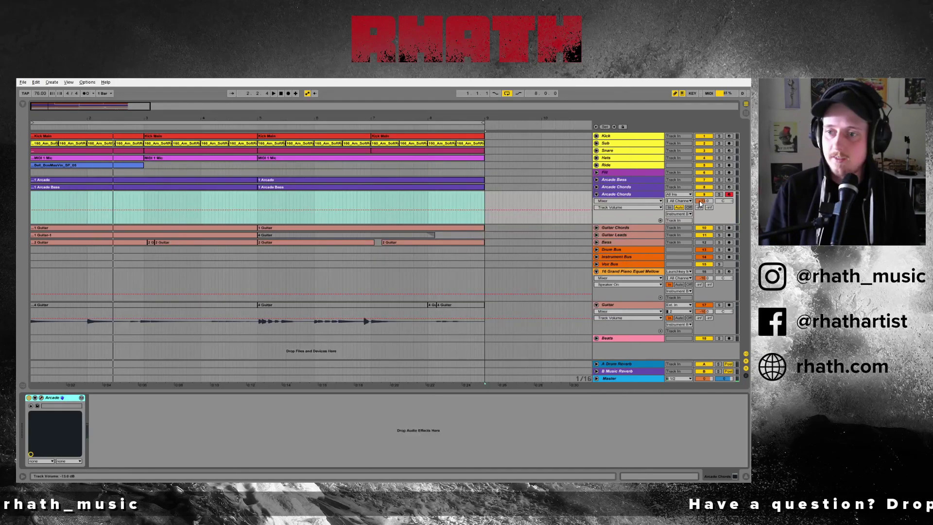
- Lower the unfolded Arcade Chords track's volume to about -17 dB and start playback
{"action": "left_click_drag", "start_coordinate": [700, 204], "coordinate": [708, 206]}
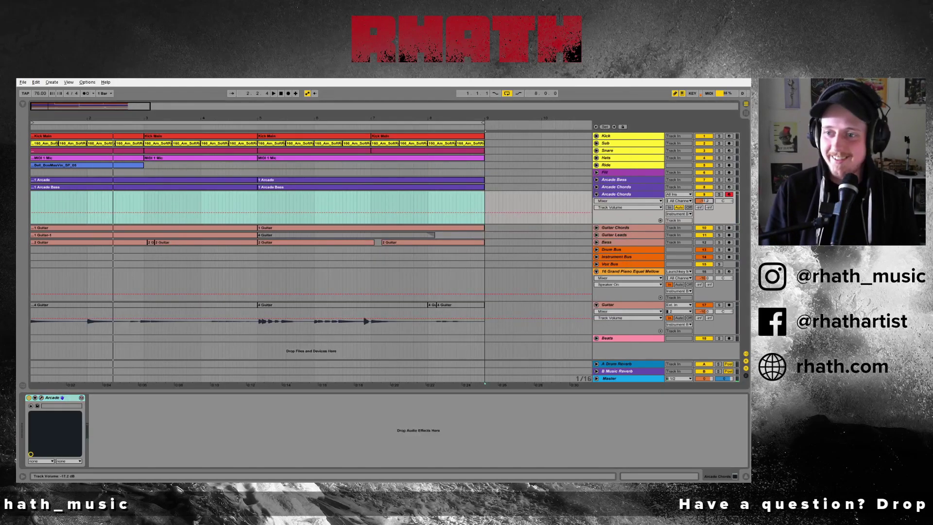
{"action": "key", "text": "space"}
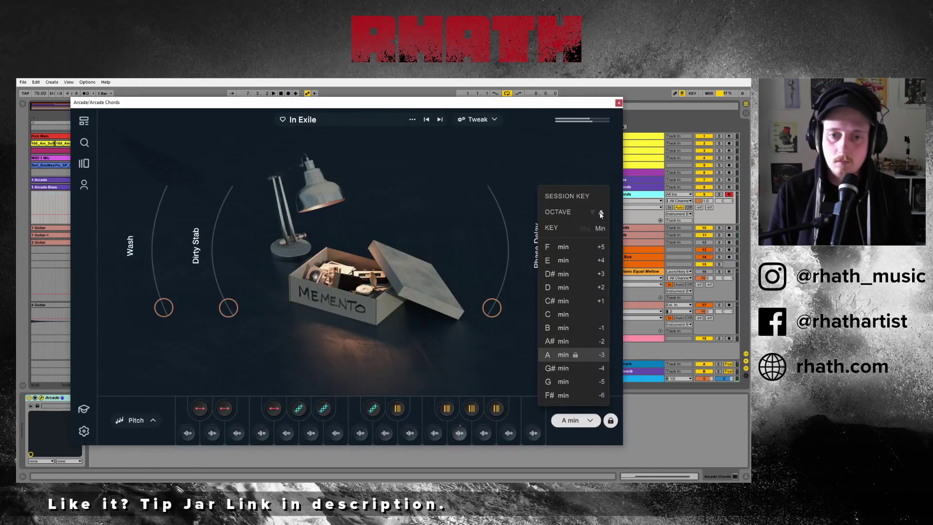
- Close the Arcade instrument and freeze the unfolded Arcade Chords track
{"action": "left_click", "coordinate": [619, 103]}
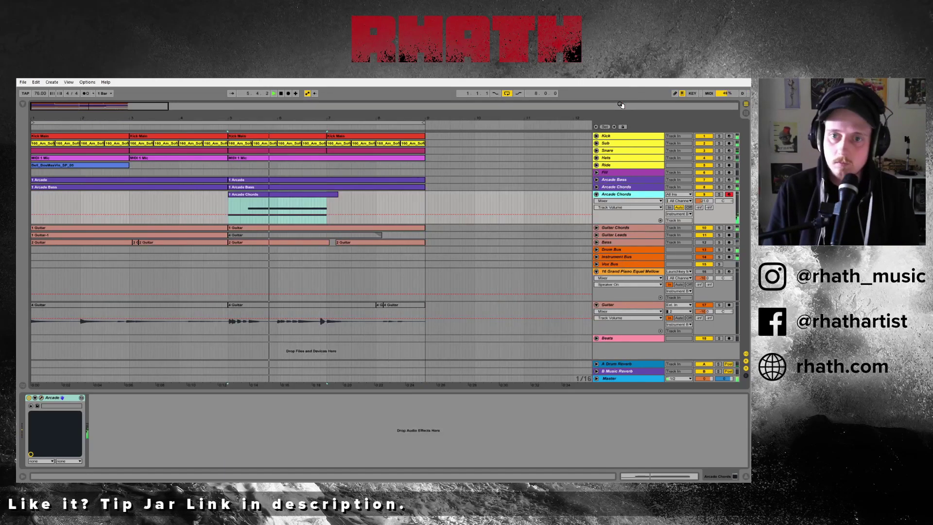
{"action": "right_click", "coordinate": [621, 198]}
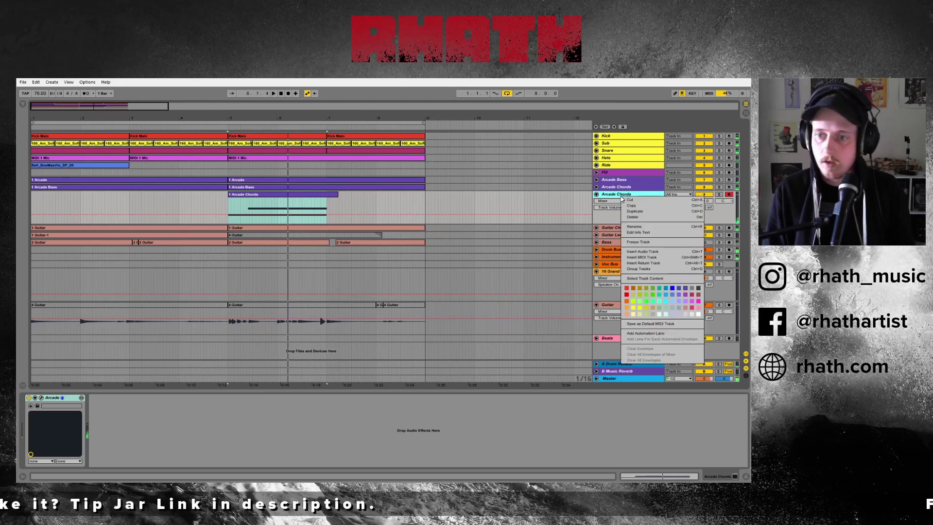
{"action": "left_click", "coordinate": [643, 239]}
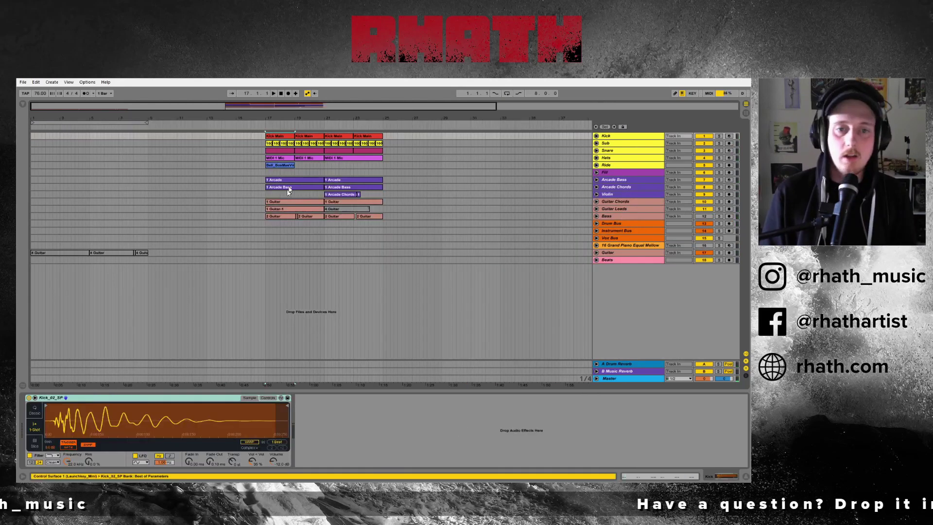
- Copy the Arcade Bass clip on the Arcade Chords track and the guitar clips into the first eight bars, and fold the Guitar Leads track
{"action": "left_click", "coordinate": [293, 183]}
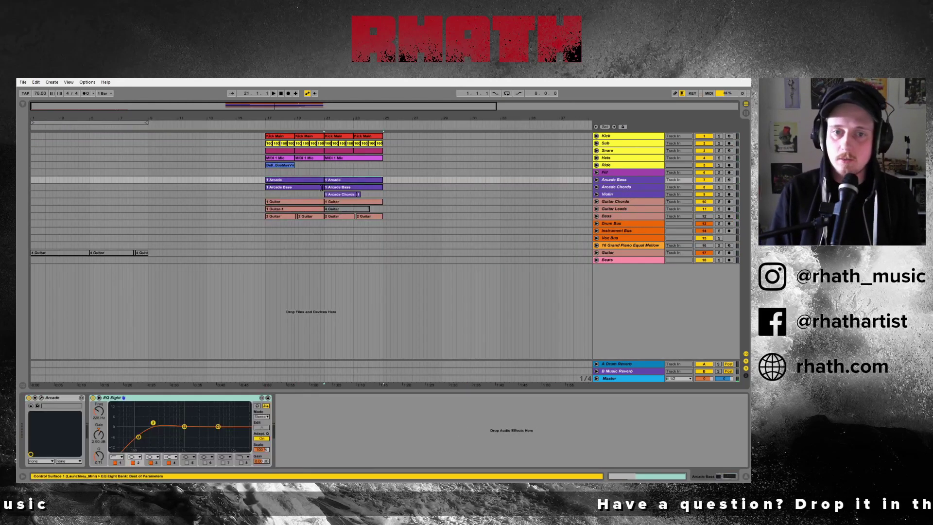
{"action": "left_click", "coordinate": [321, 189]}
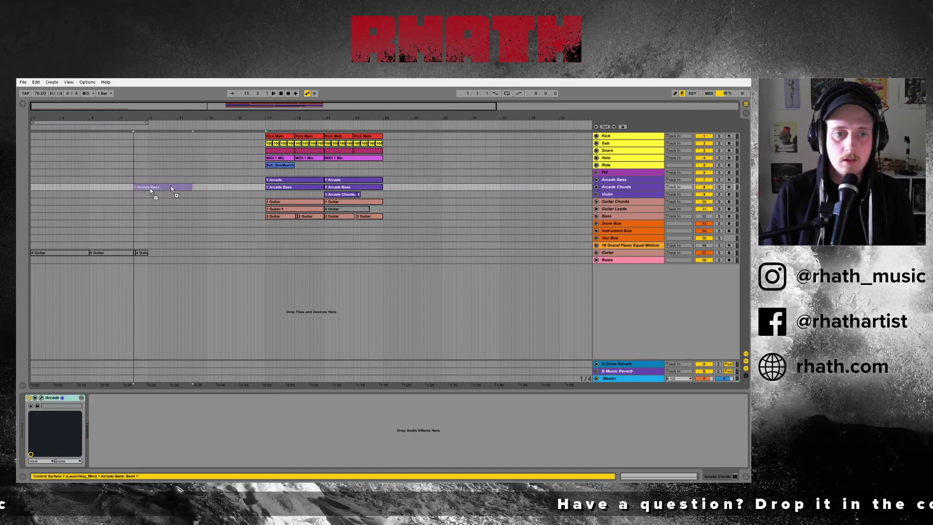
{"action": "left_click_drag", "start_coordinate": [43, 190], "coordinate": [43, 190]}
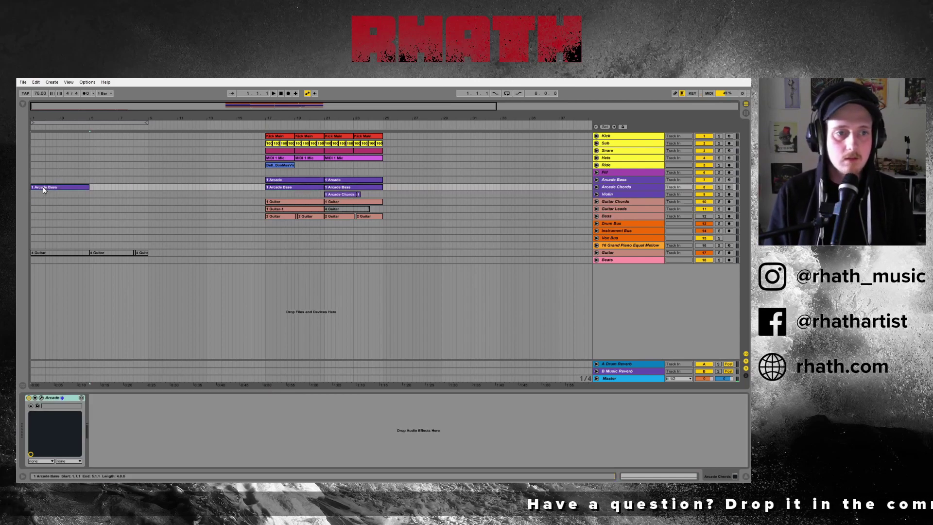
{"action": "left_click", "coordinate": [293, 202]}
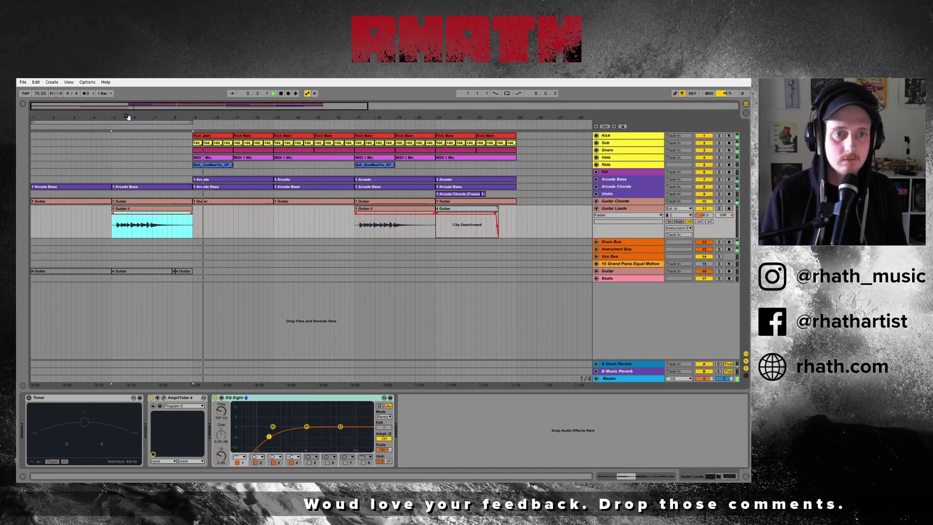
{"action": "left_click_drag", "start_coordinate": [127, 117], "coordinate": [122, 117]}
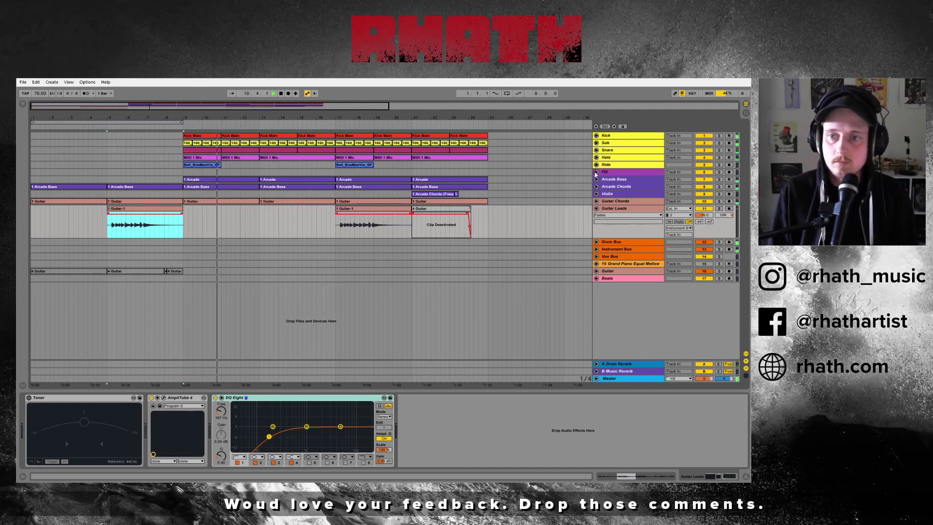
{"action": "left_click", "coordinate": [596, 208]}
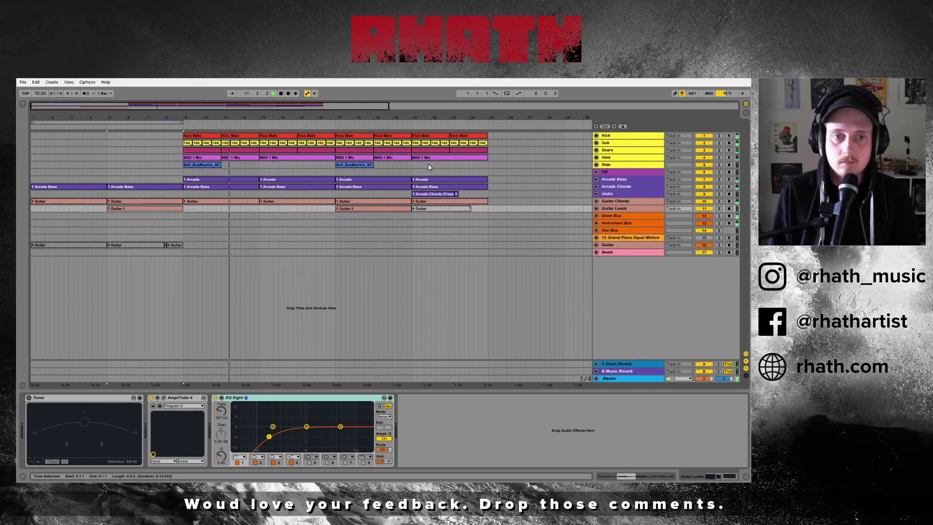
- Add kick and snare pickup clips at bar 8 beat 3, before the main beat, and unfold the Arcade Chords track
{"action": "key", "text": "plus"}
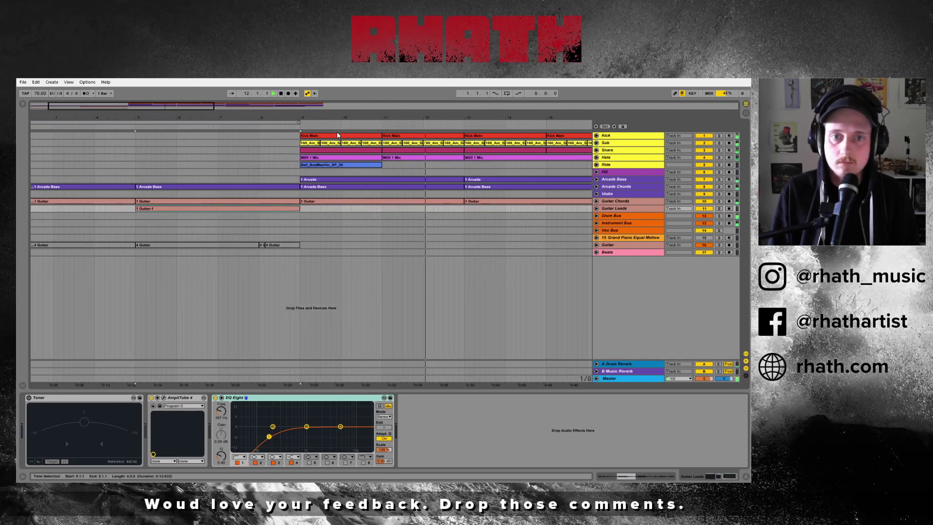
{"action": "left_click", "coordinate": [602, 136]}
{"action": "left_click", "coordinate": [597, 136]}
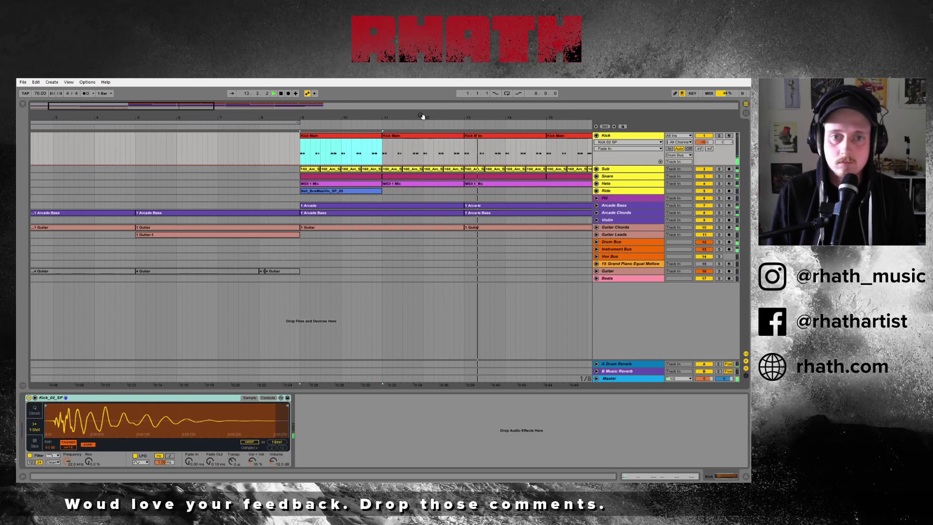
{"action": "left_click", "coordinate": [293, 119]}
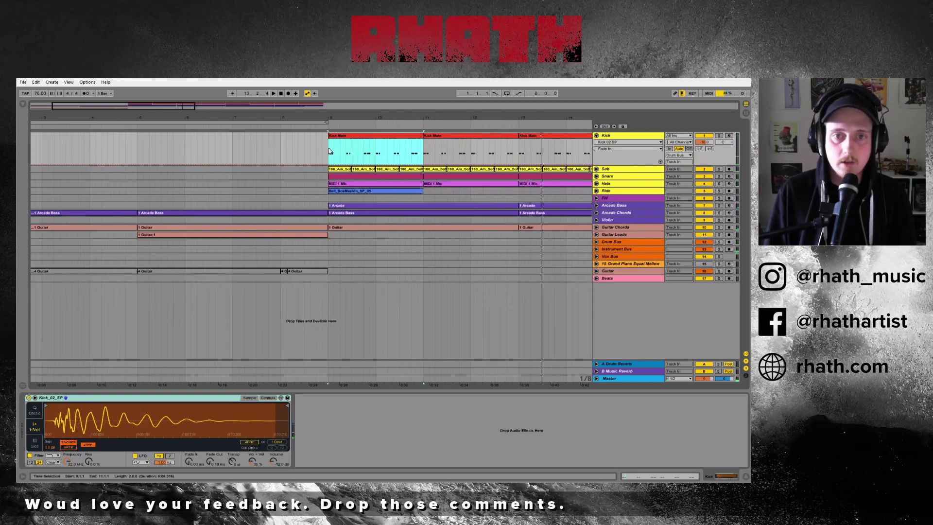
{"action": "left_click", "coordinate": [597, 213]}
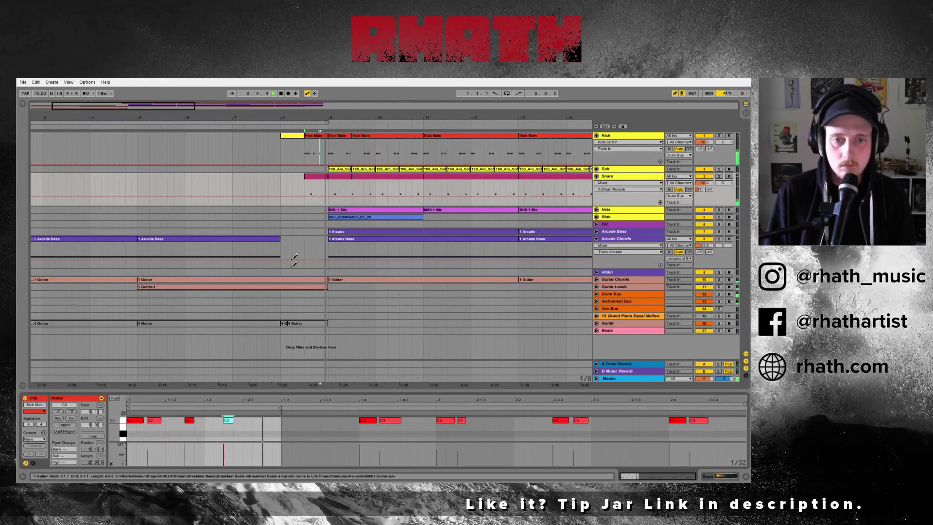
- Extend the intro clip on the Arcade Chords track to bar 9 and play the transition with a hats pickup at bar 8 beat 3
{"action": "left_click", "coordinate": [321, 176]}
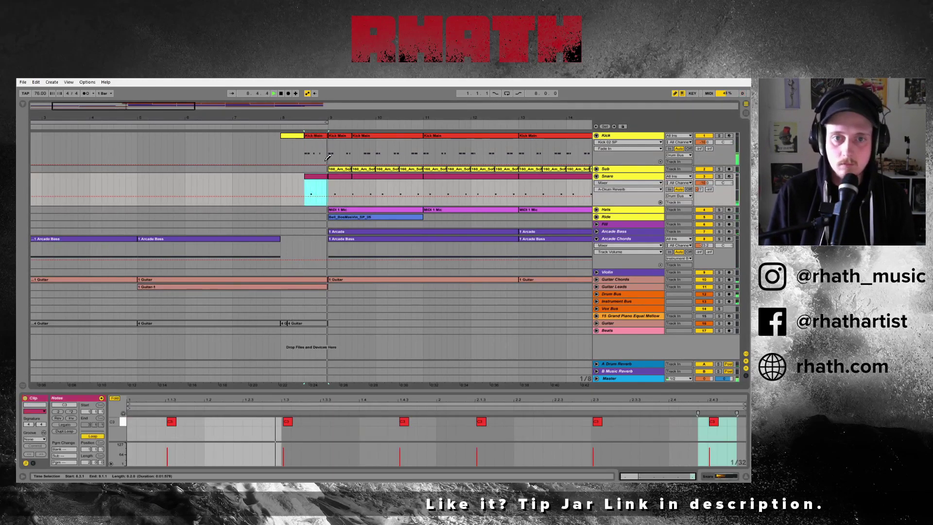
{"action": "left_click_drag", "start_coordinate": [278, 239], "coordinate": [328, 238]}
{"action": "left_click", "coordinate": [293, 140]}
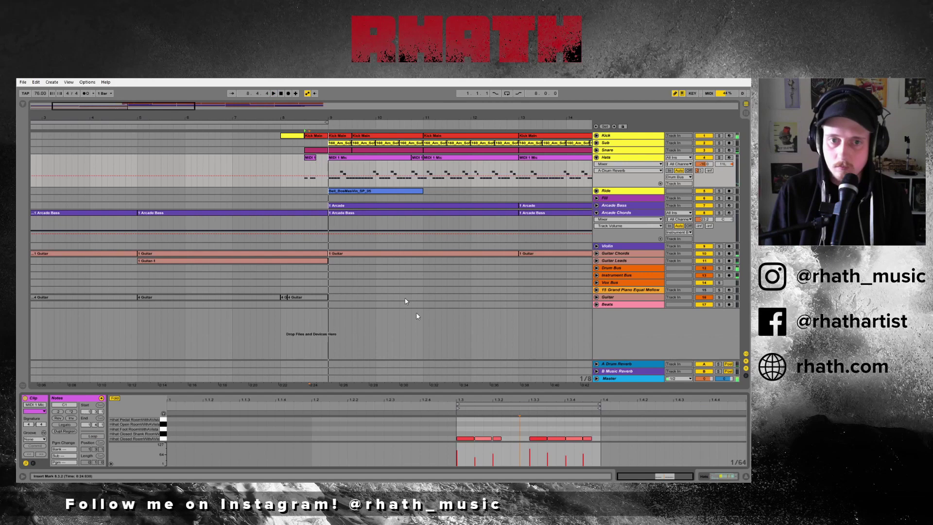
{"action": "key", "text": "space"}
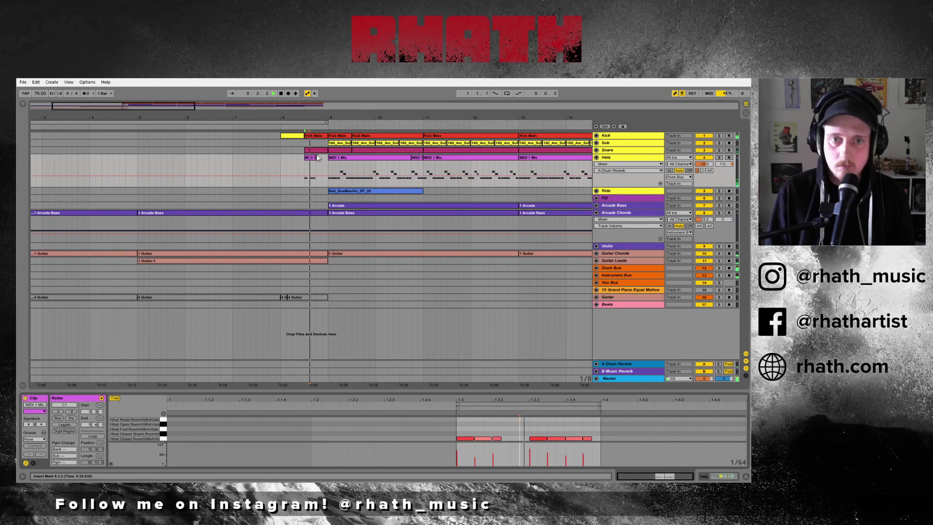
{"action": "key", "text": "b"}
{"action": "left_click", "coordinate": [312, 158]}
{"action": "scroll", "coordinate": [324, 161], "scroll_direction": "down", "scroll_amount": 8}
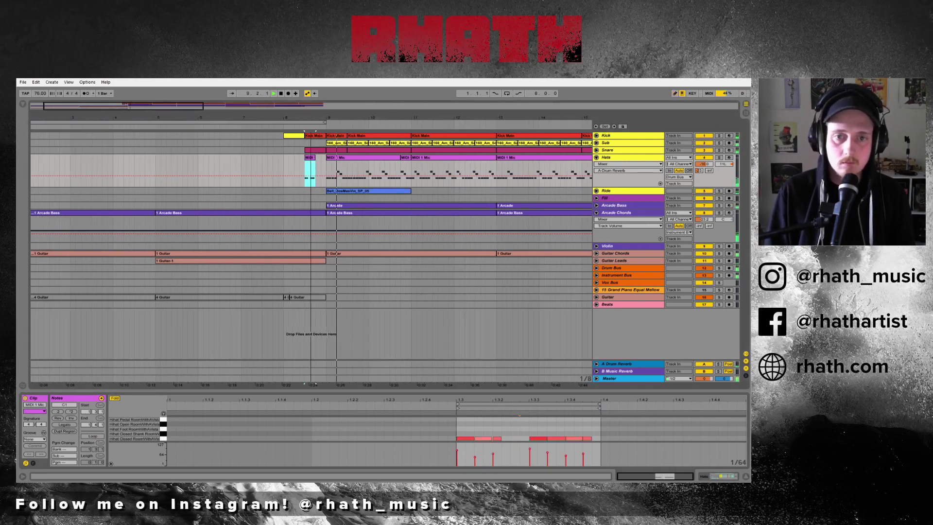
- Fold the Hats track, stop playback and add an audio track named Reverse Crash below Ride
{"action": "left_click", "coordinate": [596, 157]}
{"action": "left_click", "coordinate": [619, 167]}
{"action": "key", "text": "space"}
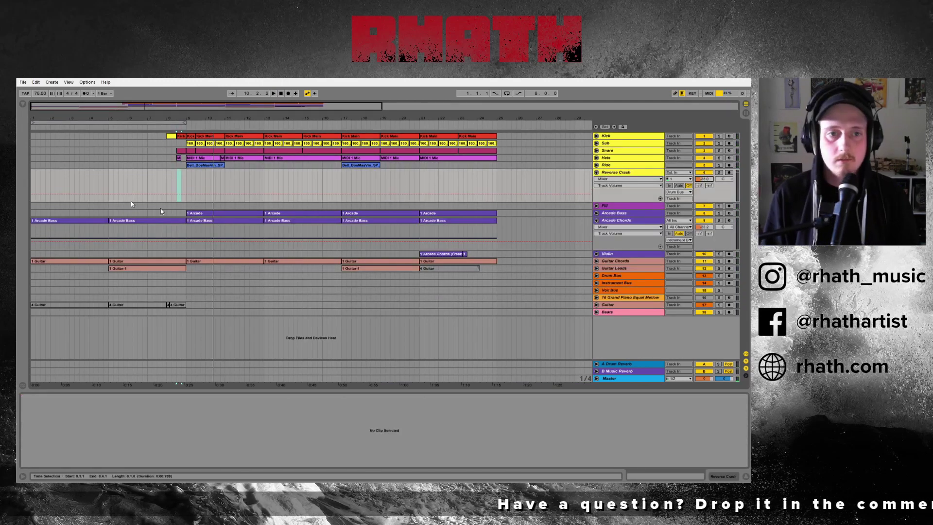
- Search the sample library for "crash" and place DX_14_Crash_SP.wav on the Reverse Crash track from bar 8 beat 3 to bar 9
{"action": "left_click", "coordinate": [22, 104]}
{"action": "left_click", "coordinate": [25, 246]}
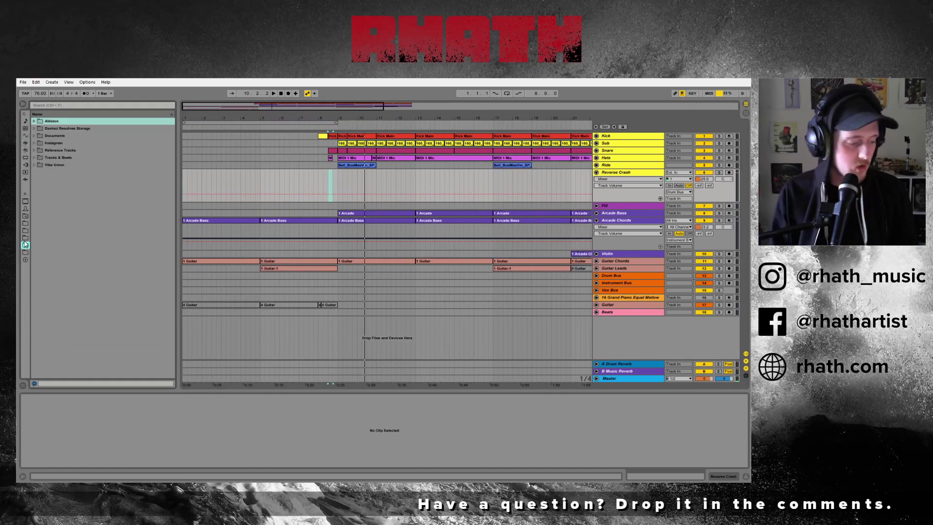
{"action": "left_click", "coordinate": [25, 238]}
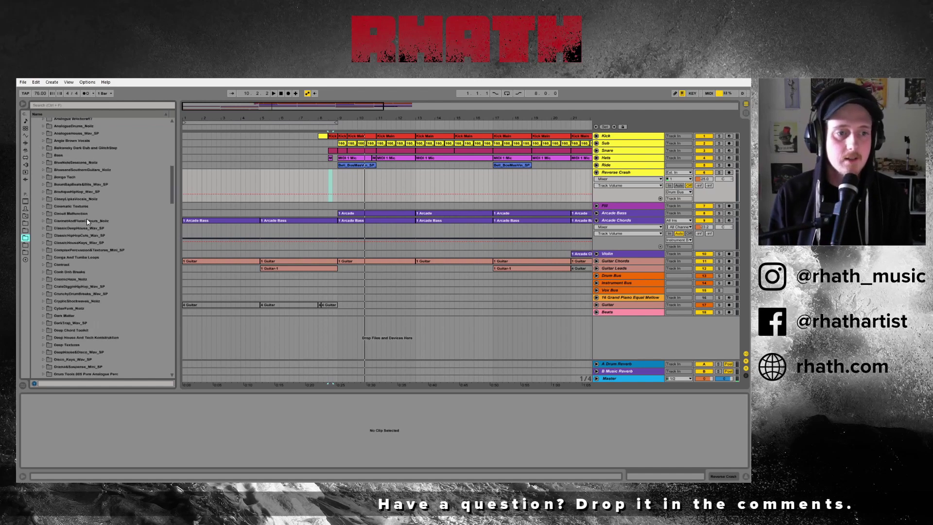
{"action": "left_click", "coordinate": [97, 105]}
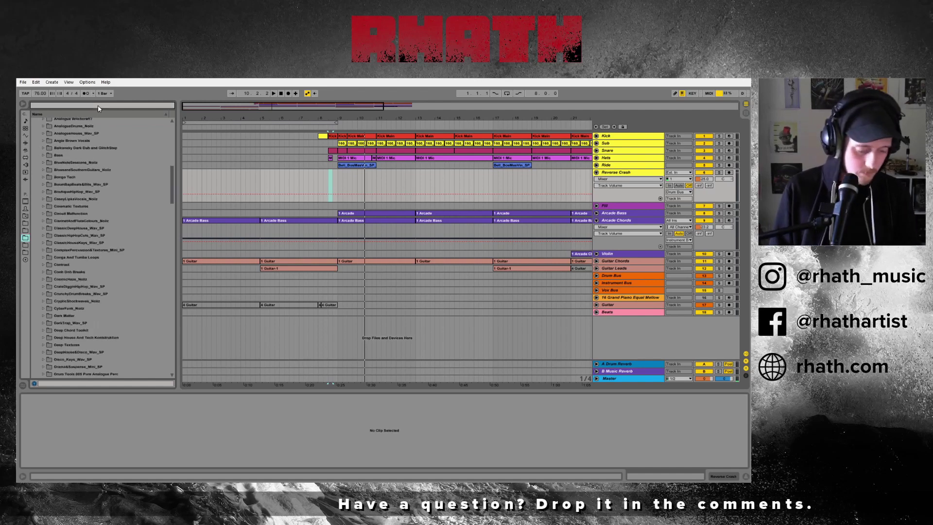
{"action": "type", "text": "cra"}
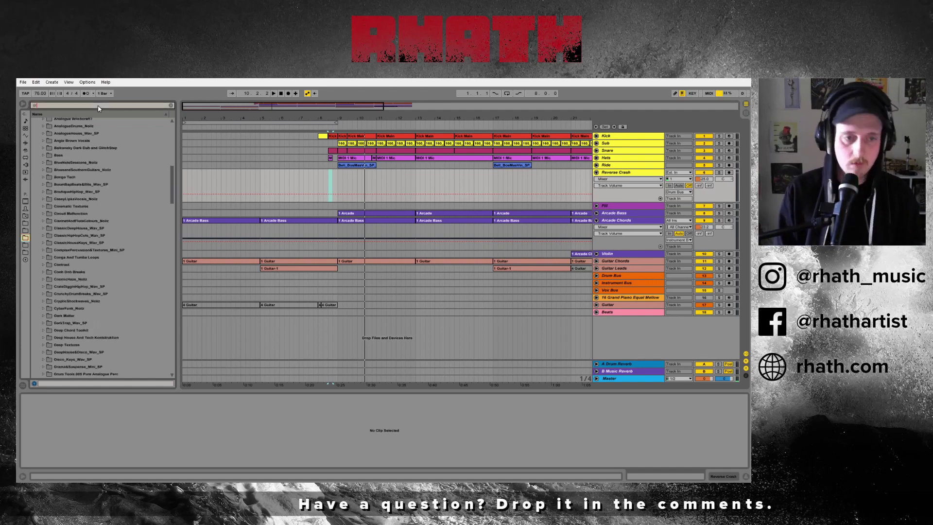
{"action": "type", "text": "sh"}
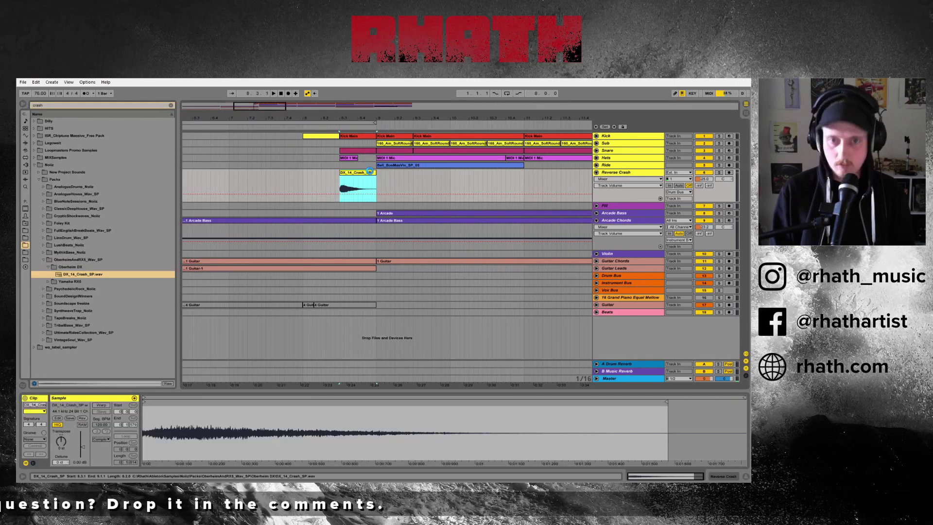
- Consolidate and reverse the crash clip, and play it into bar 9 while adjusting the Reverse Crash track's volume
{"action": "key", "text": "ctrl+j"}
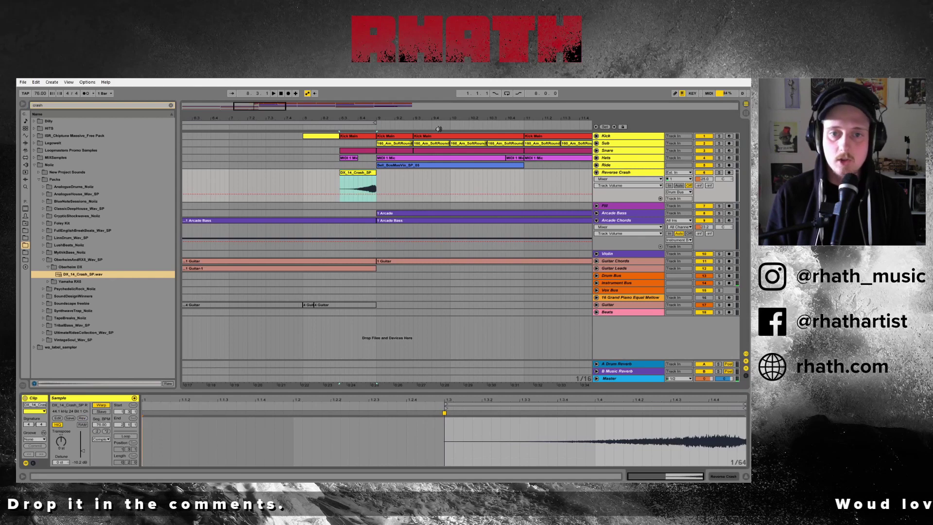
{"action": "key", "text": "space"}
{"action": "left_click_drag", "start_coordinate": [372, 119], "coordinate": [383, 172]}
{"action": "key", "text": "space"}
{"action": "key", "text": "space"}
{"action": "left_click", "coordinate": [705, 179]}
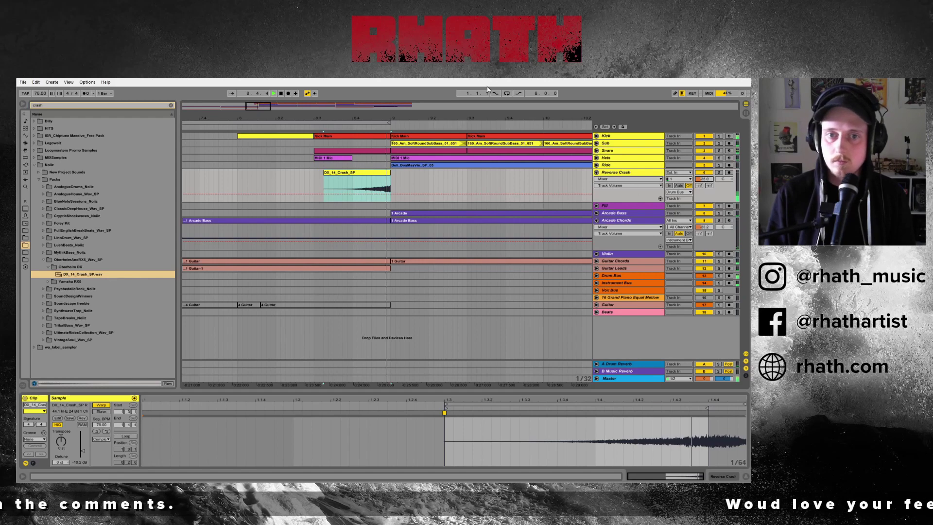
- Hide the browser and copy the reversed crash clip to just before bar 17
{"action": "left_click", "coordinate": [23, 104]}
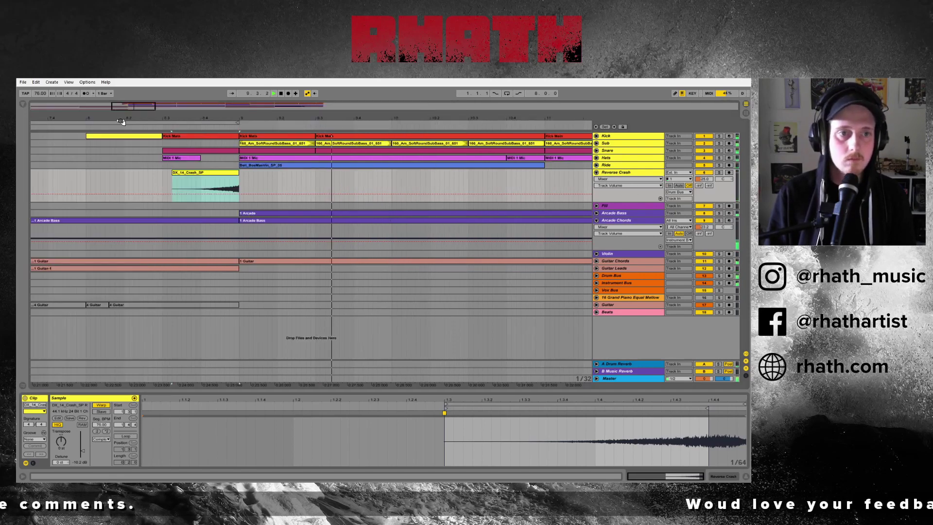
{"action": "left_click_drag", "start_coordinate": [123, 119], "coordinate": [130, 78]}
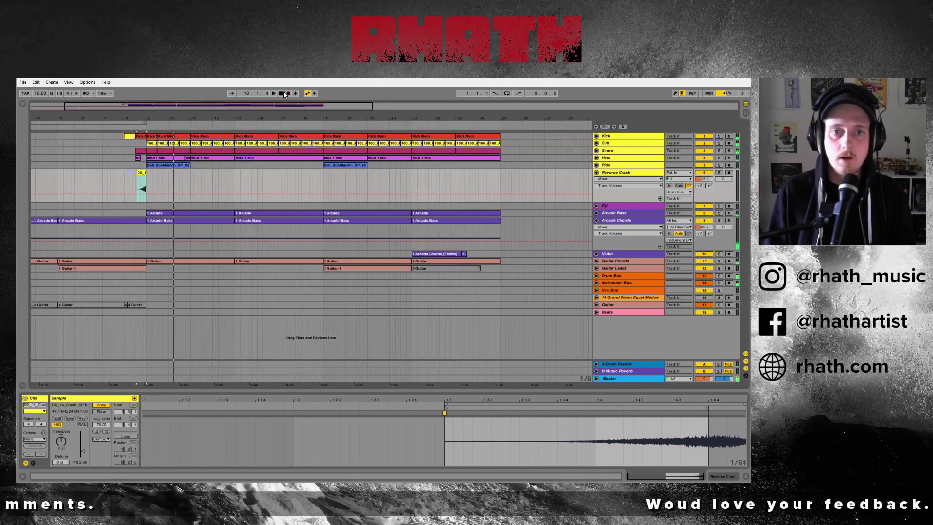
{"action": "left_click", "coordinate": [631, 222]}
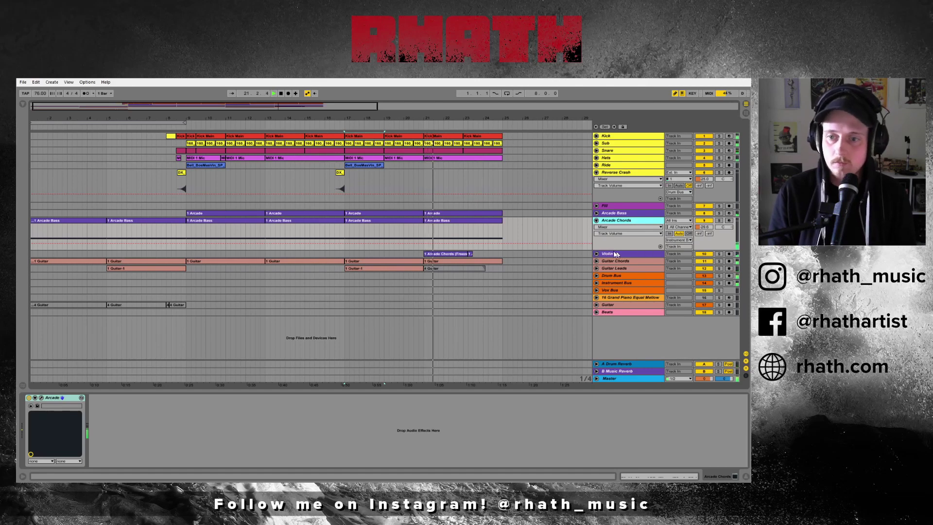
- Lower the Violin track's volume while its frozen Arcade clip plays, and fold the track
{"action": "left_click", "coordinate": [596, 254]}
{"action": "left_click_drag", "start_coordinate": [710, 267], "coordinate": [708, 270]}
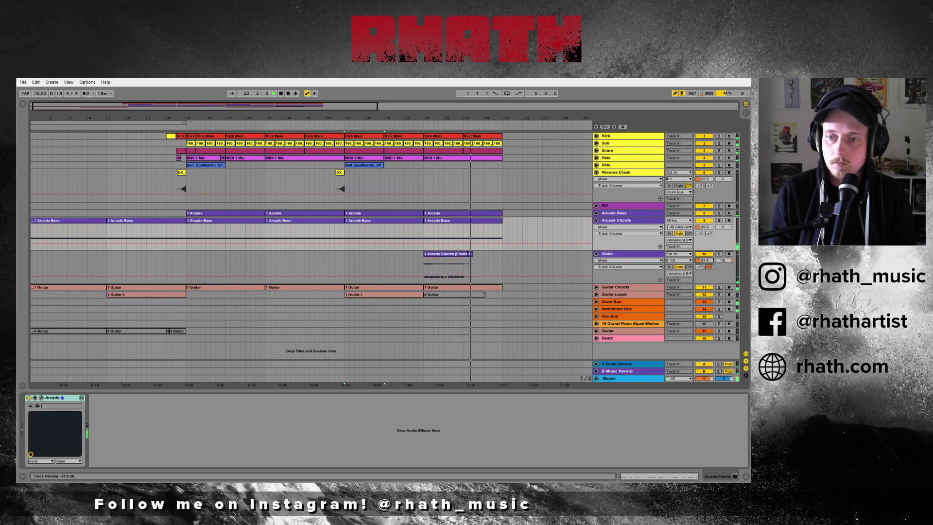
{"action": "left_click", "coordinate": [451, 258]}
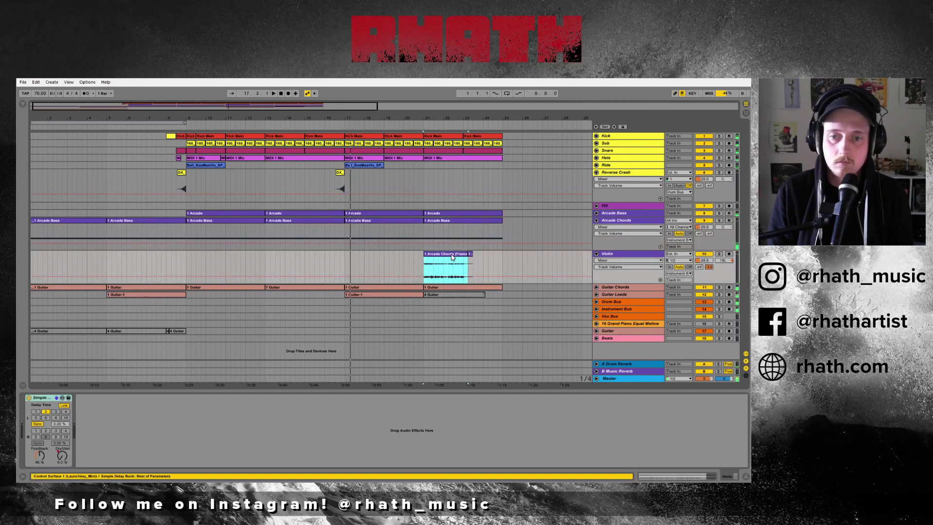
{"action": "left_click", "coordinate": [622, 256]}
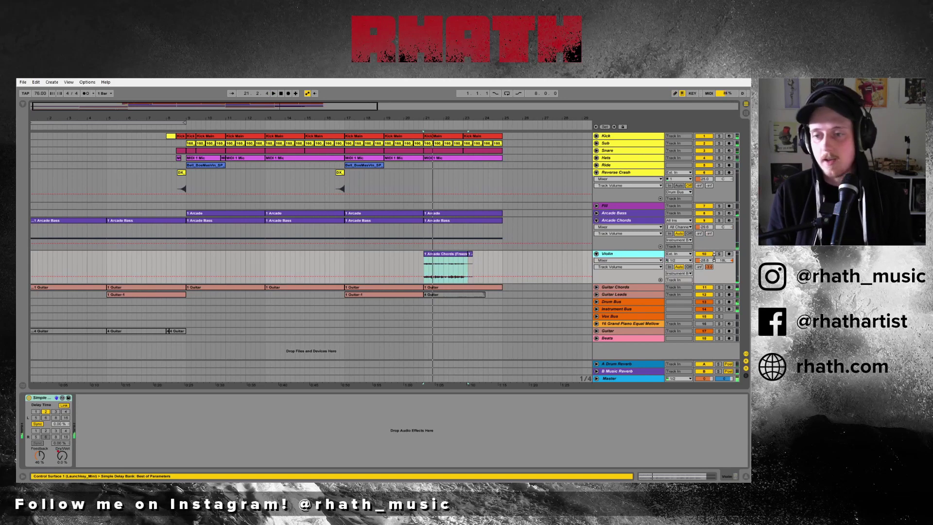
{"action": "left_click", "coordinate": [596, 255]}
- Record new chords with Addictive Keys Mark One over the looped bars 17 to 21 of the Arcade Chords track, replacing the old clip
{"action": "left_click_drag", "start_coordinate": [344, 228], "coordinate": [424, 228]}
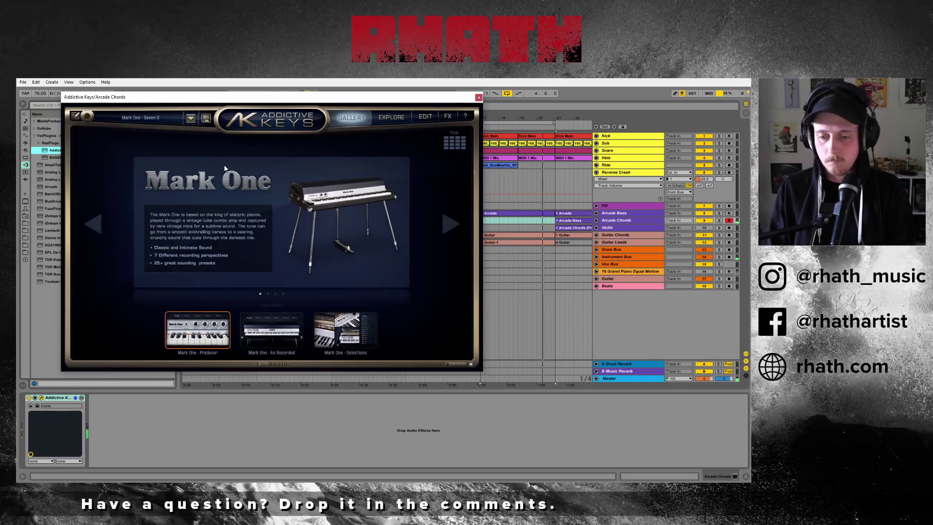
{"action": "left_click", "coordinate": [479, 98]}
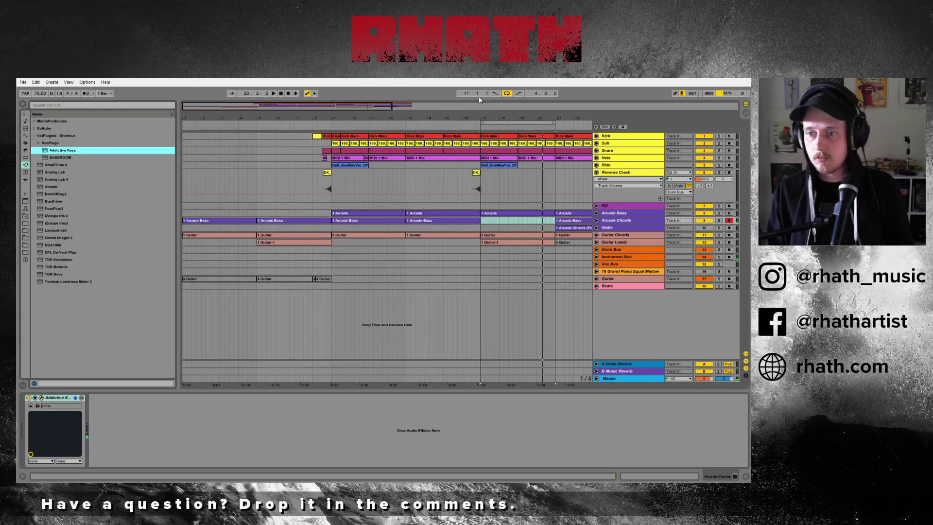
{"action": "key", "text": "space"}
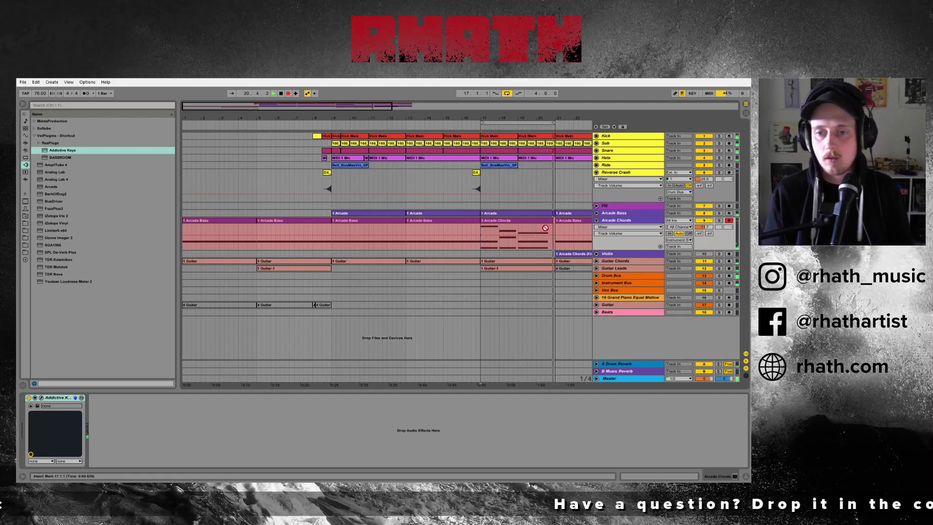
{"action": "left_click", "coordinate": [290, 95]}
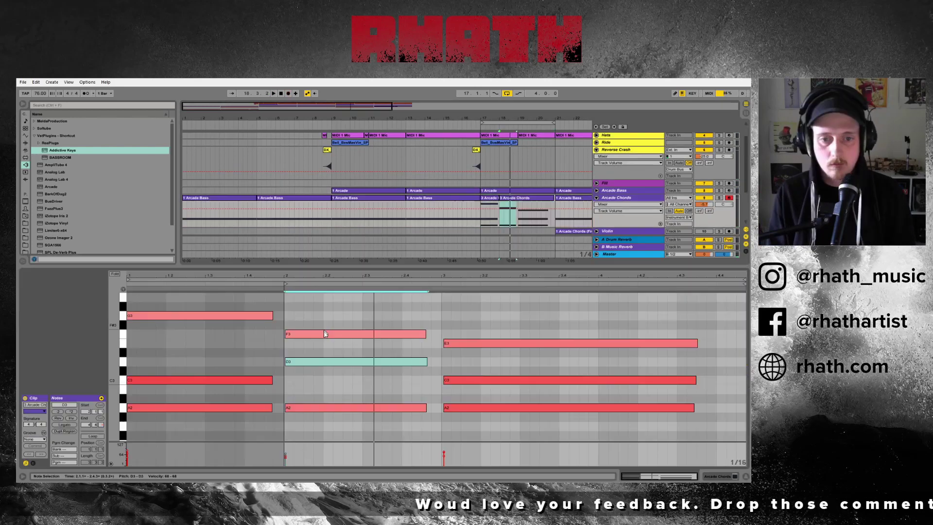
- Lower the second chord's top note to E3 and re-enable the muted D3 note below it
{"action": "left_click", "coordinate": [324, 333]}
{"action": "key", "text": "Down"}
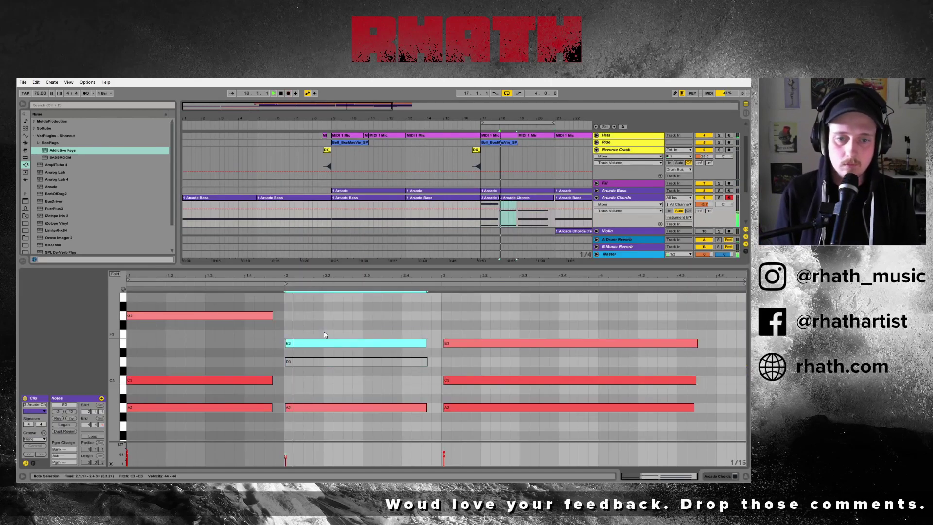
{"action": "left_click", "coordinate": [320, 362]}
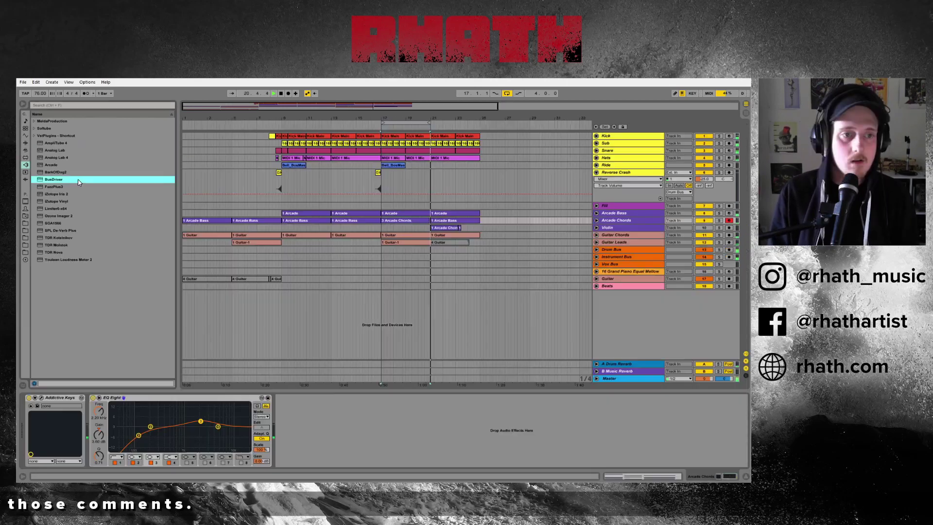
- Add BusDriver to the Arcade Chords track and load its Wurli - Boost preset from the piano and keyboards category
{"action": "double_click", "coordinate": [78, 180]}
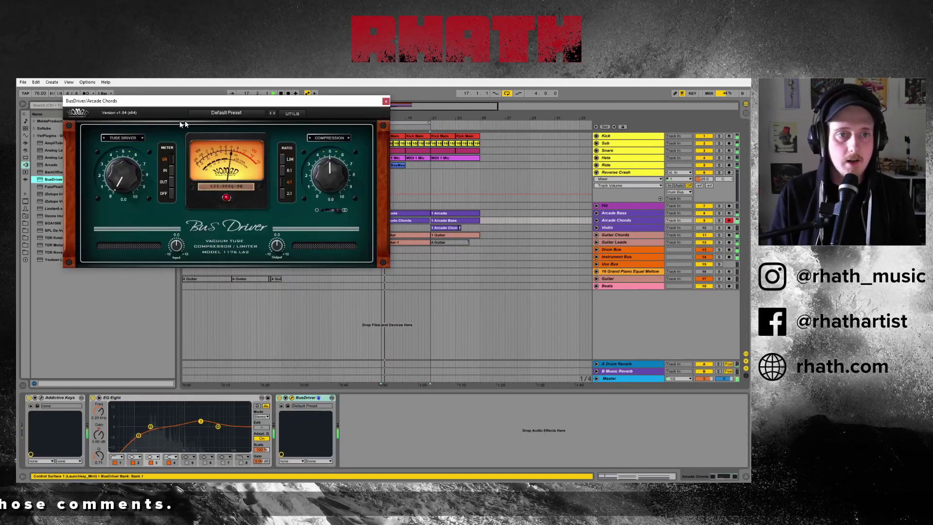
{"action": "left_click", "coordinate": [227, 113]}
{"action": "mouse_move", "coordinate": [243, 195]}
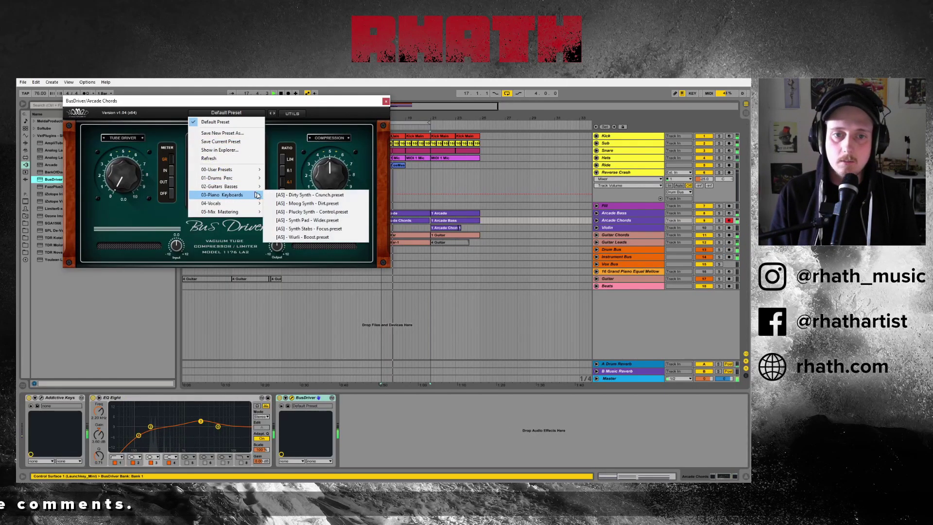
{"action": "left_click", "coordinate": [316, 194]}
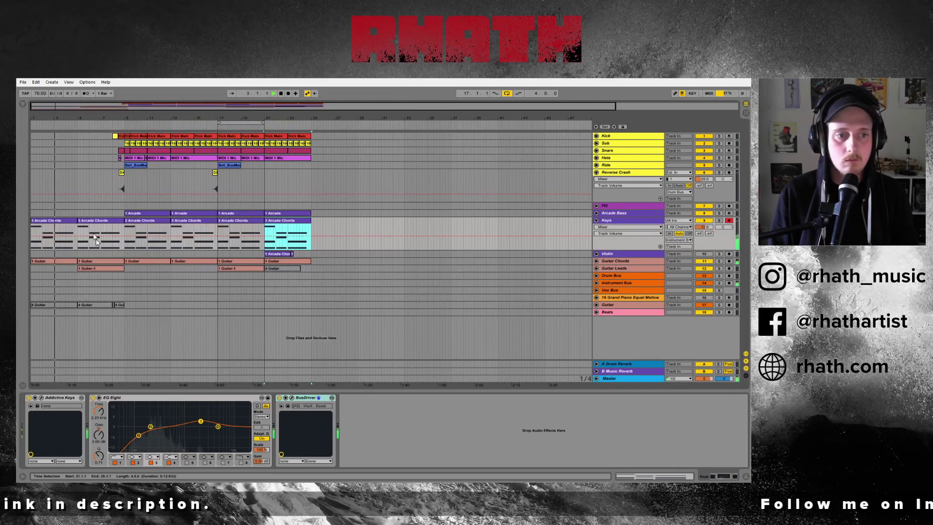
- Open the first chord clip on the Keys track in an enlarged note editor and raise the second chord's top note to F#3
{"action": "left_click", "coordinate": [57, 222]}
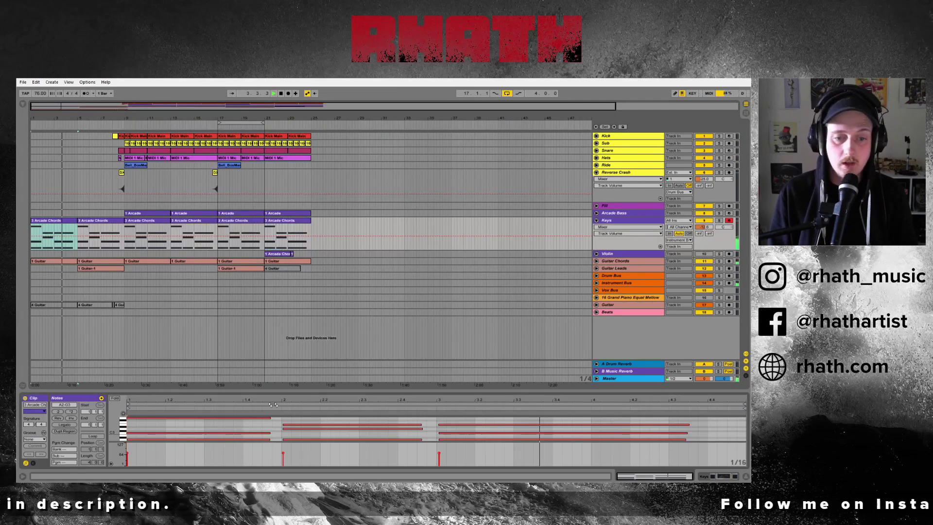
{"action": "left_click_drag", "start_coordinate": [286, 391], "coordinate": [286, 290]}
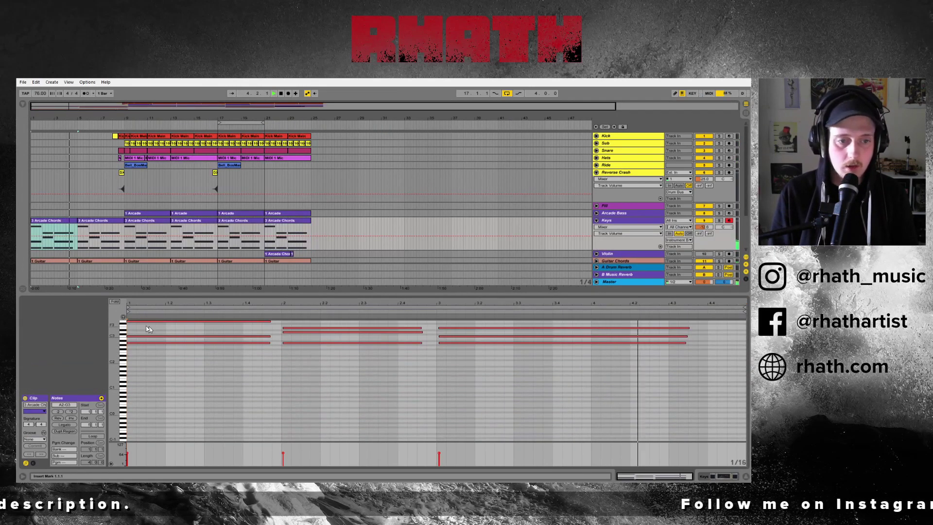
{"action": "mouse_move", "coordinate": [123, 350]}
{"action": "left_mouse_down"}
{"action": "mouse_move", "coordinate": [111, 382]}
{"action": "mouse_move", "coordinate": [122, 377]}
{"action": "mouse_move", "coordinate": [121, 348]}
{"action": "left_mouse_up"}
{"action": "scroll", "coordinate": [237, 350], "scroll_direction": "down", "scroll_amount": 2}
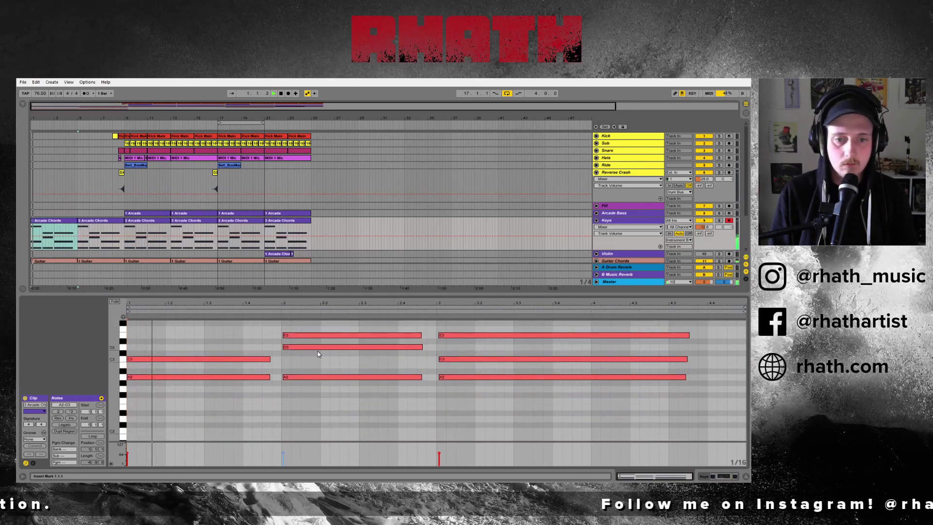
{"action": "left_click", "coordinate": [308, 335]}
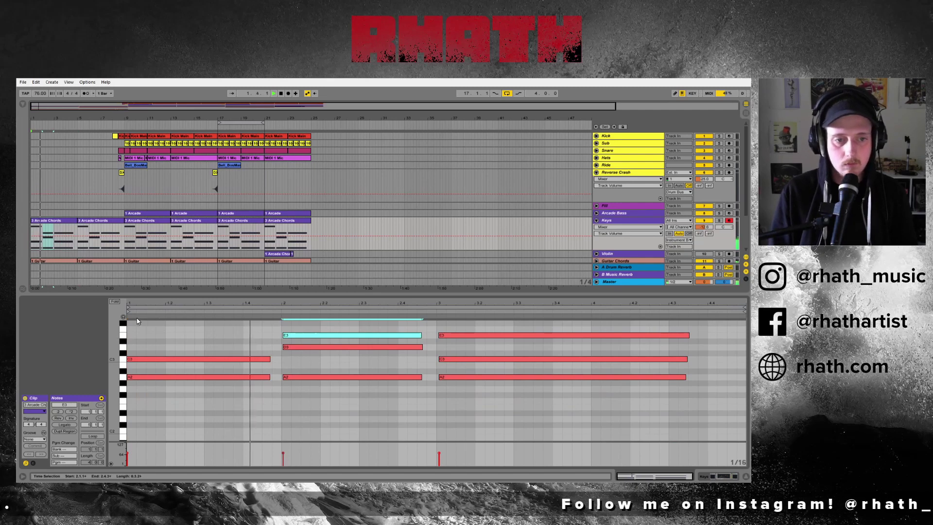
{"action": "key", "text": "Up"}
{"action": "key", "text": "Up"}
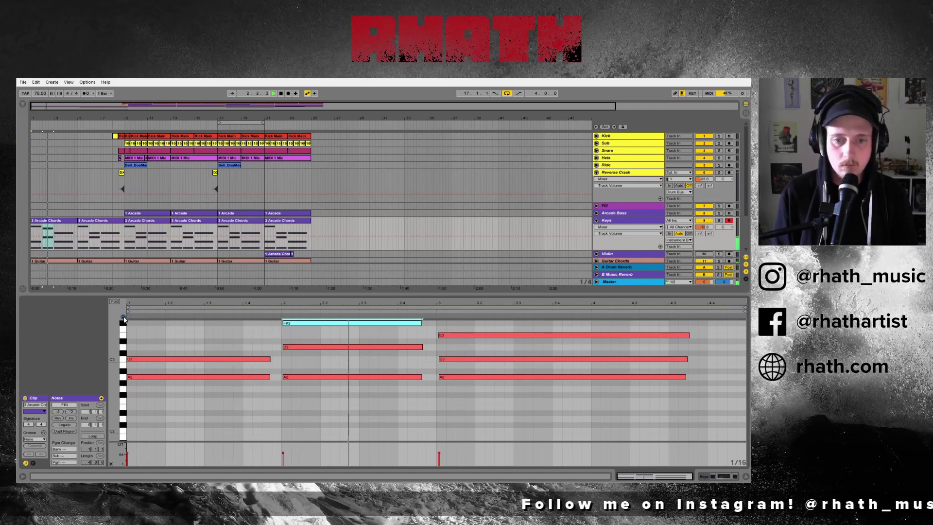
{"action": "key", "text": "space"}
{"action": "key", "text": "space"}
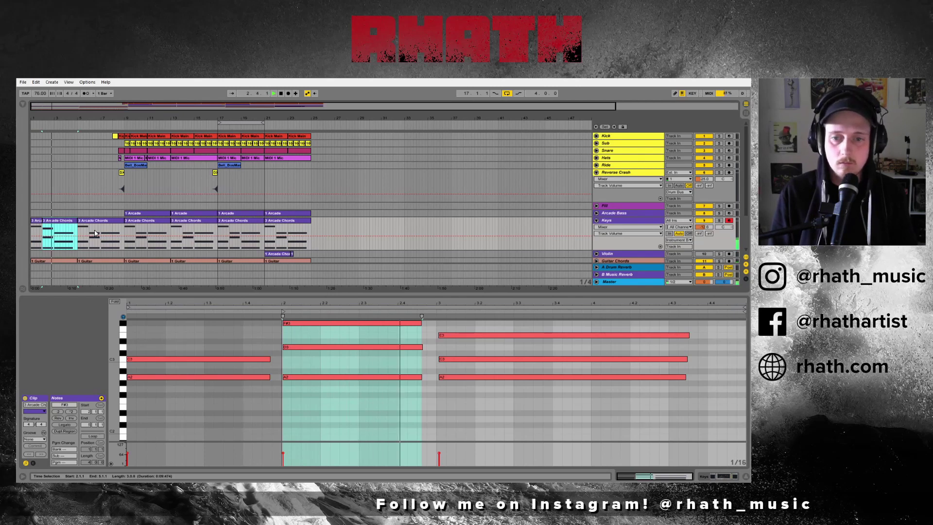
- Consolidate the edited Keys clip over bars 1 to 5 and duplicate it five times along the track
{"action": "left_click", "coordinate": [38, 224], "text": "shift"}
{"action": "key", "text": "ctrl+j"}
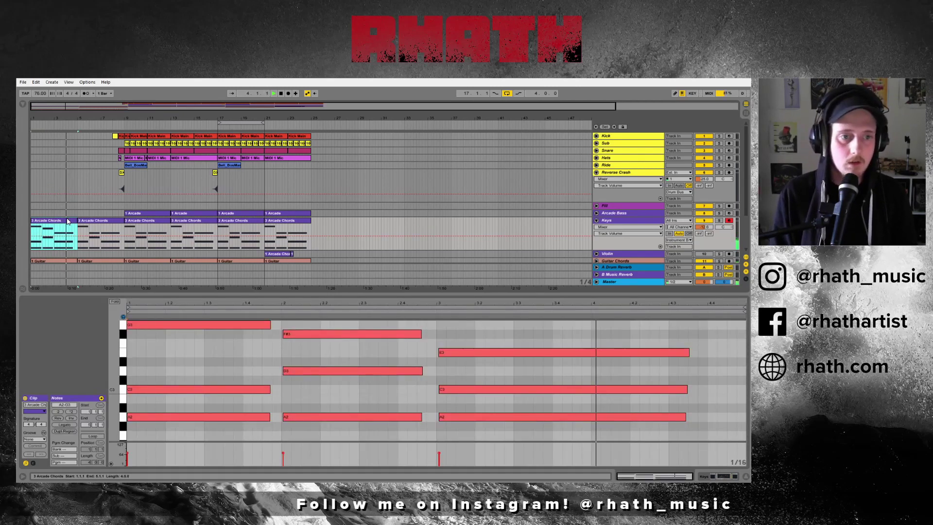
{"action": "key", "text": "ctrl+d"}
{"action": "key", "text": "ctrl+d"}
{"action": "key", "text": "ctrl+d"}
{"action": "key", "text": "ctrl+d"}
{"action": "key", "text": "ctrl+d"}
{"action": "key", "text": "minus"}
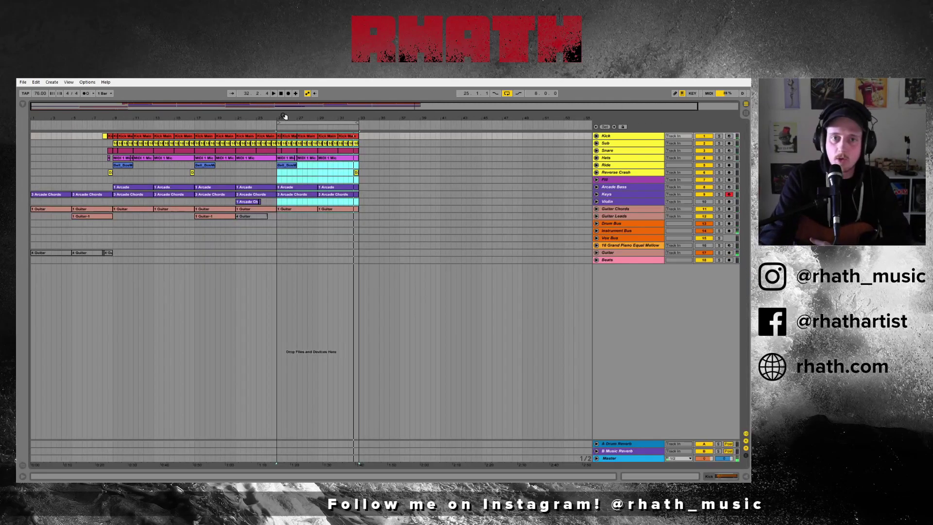
{"action": "key", "text": "minus"}
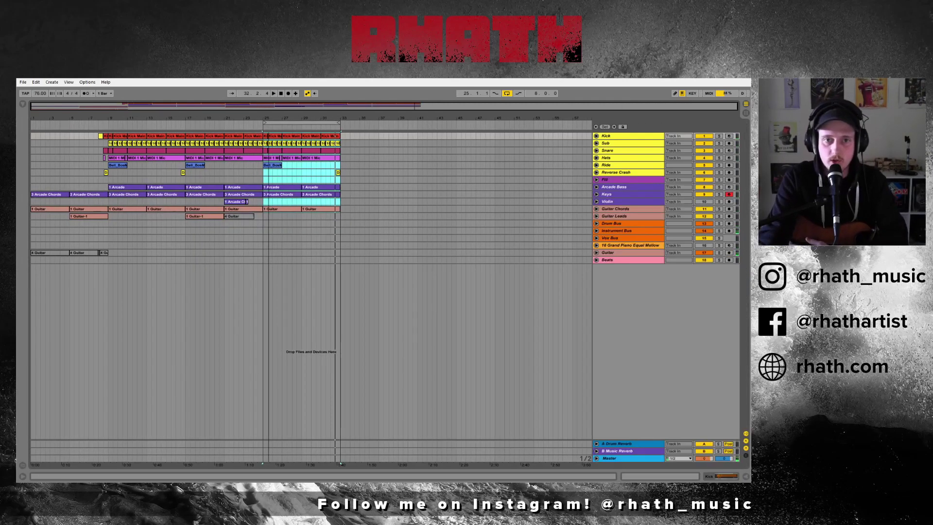
{"action": "key", "text": "ctrl+l"}
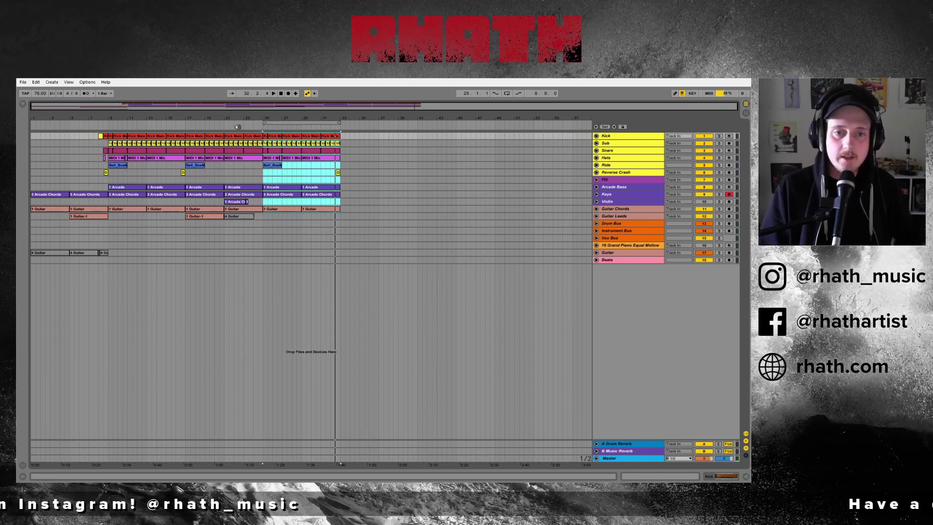
{"action": "left_click", "coordinate": [111, 136]}
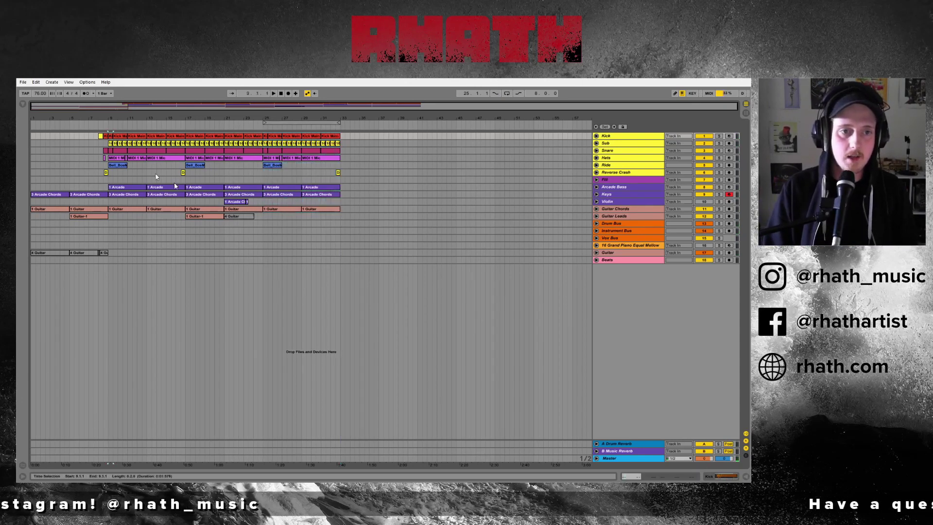
{"action": "left_click_drag", "start_coordinate": [179, 212], "coordinate": [108, 170]}
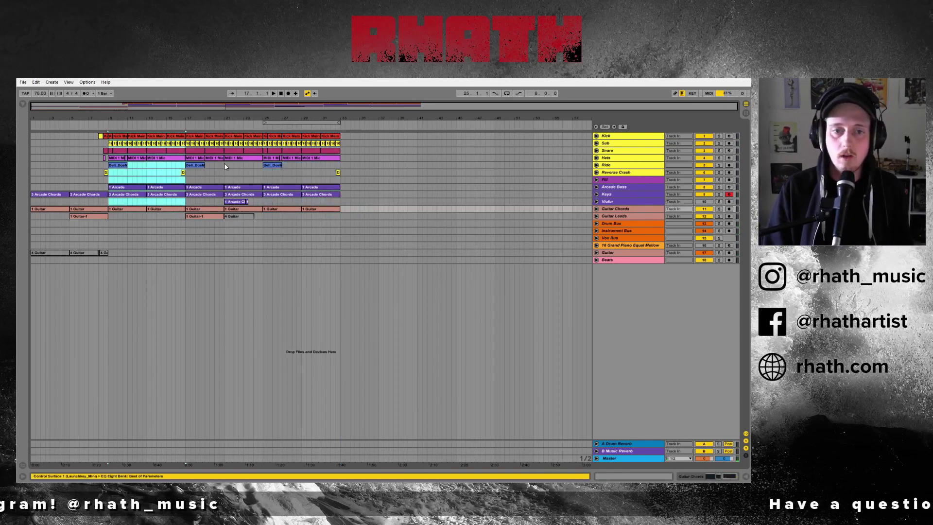
- Copy the intro's keys, guitar chords and guitar lead clips from bars 1 to 9 to bar 33 as an outro, and play it
{"action": "left_click_drag", "start_coordinate": [108, 201], "coordinate": [349, 193]}
{"action": "left_click", "coordinate": [83, 218], "text": "shift"}
{"action": "left_click", "coordinate": [334, 181]}
{"action": "key", "text": "space"}
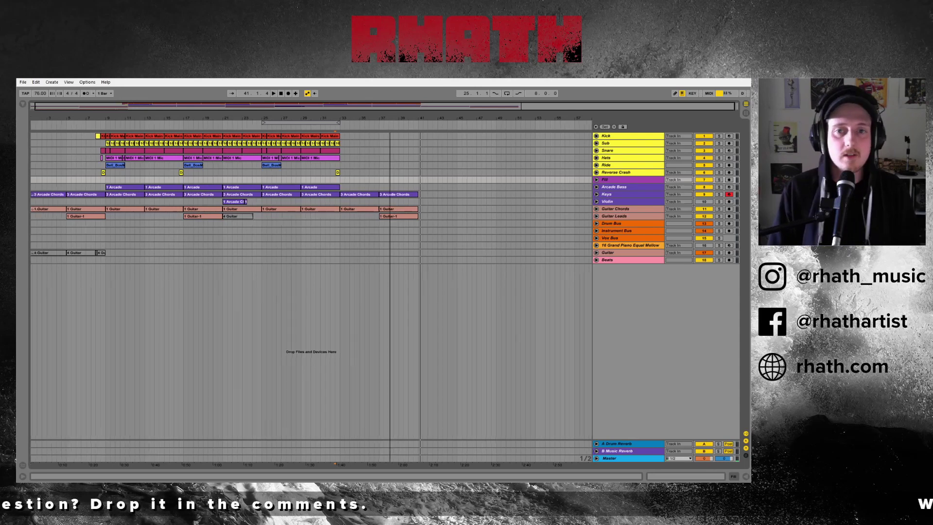
- Switch to OBS Studio to reach the streaming and recording controls
{"action": "left_click", "coordinate": [120, 137]}
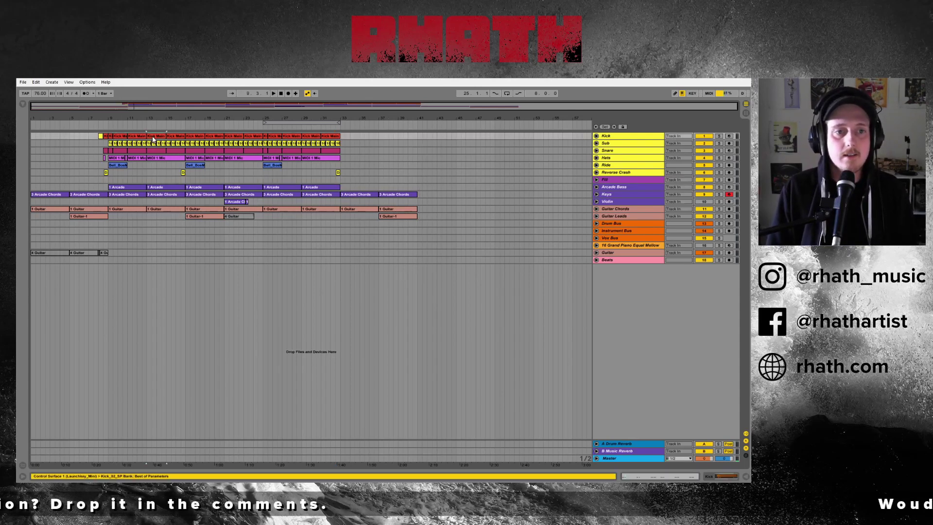
{"action": "left_click", "coordinate": [178, 160]}
{"action": "key", "text": "alt+Tab"}
{"action": "key", "text": "alt+Tab"}
{"action": "key", "text": "alt+Tab"}
{"action": "key", "text": "alt+Tab"}
{"action": "key", "text": "alt+Tab"}
{"action": "key", "text": "alt+Tab"}
{"action": "key", "text": "alt+Tab"}
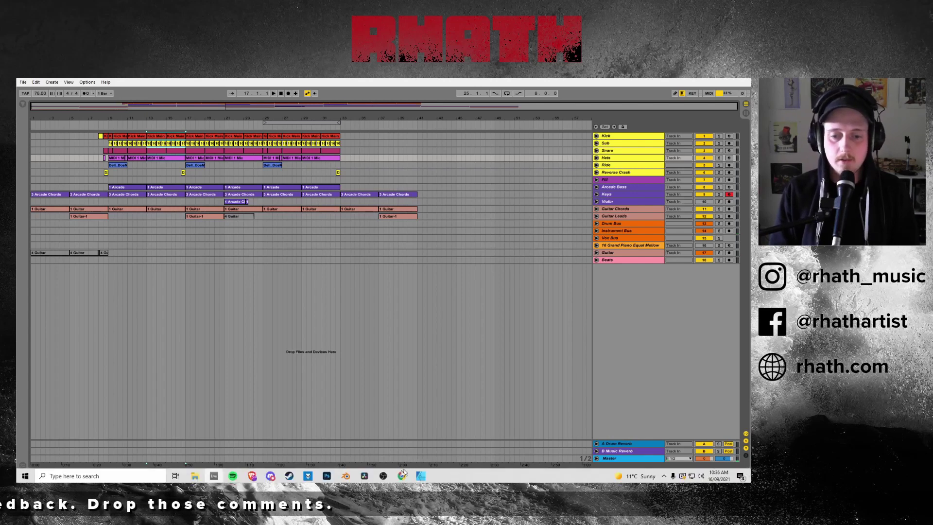
{"action": "left_click", "coordinate": [383, 476]}
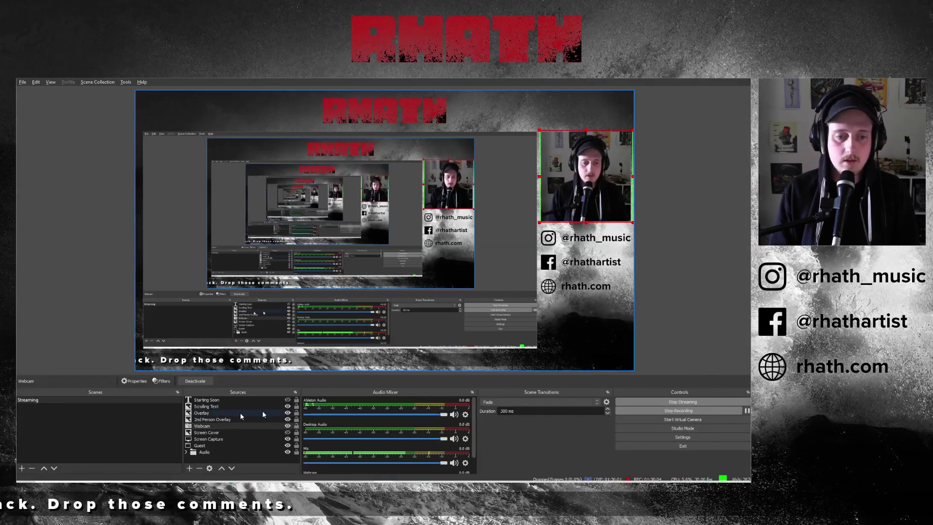